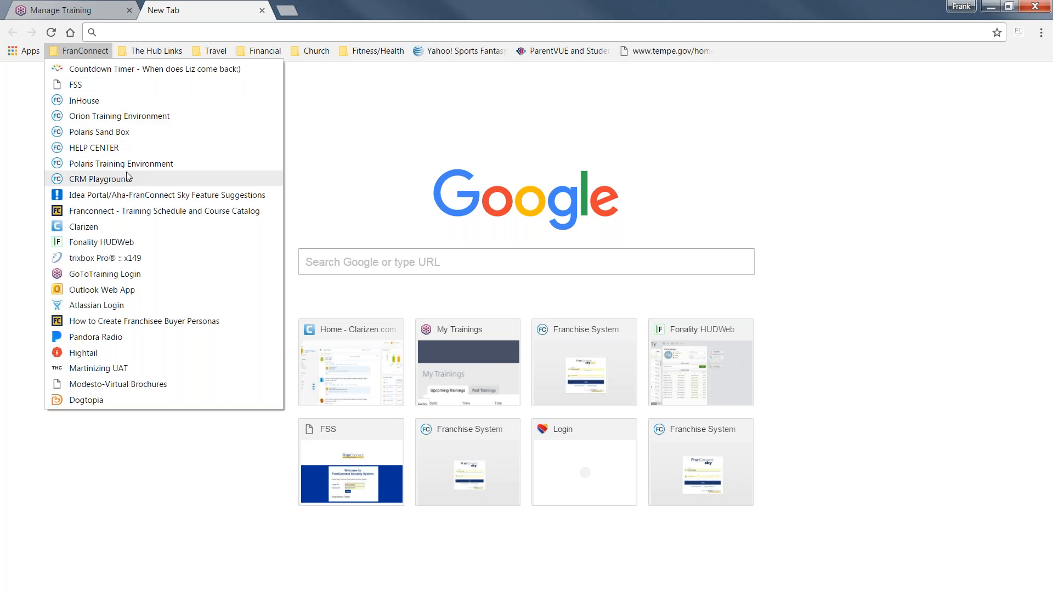
Log in to the Polaris Sand Box site with the saved credentials and go to the Sales home page.
{"action": "left_click", "coordinate": [98, 132]}
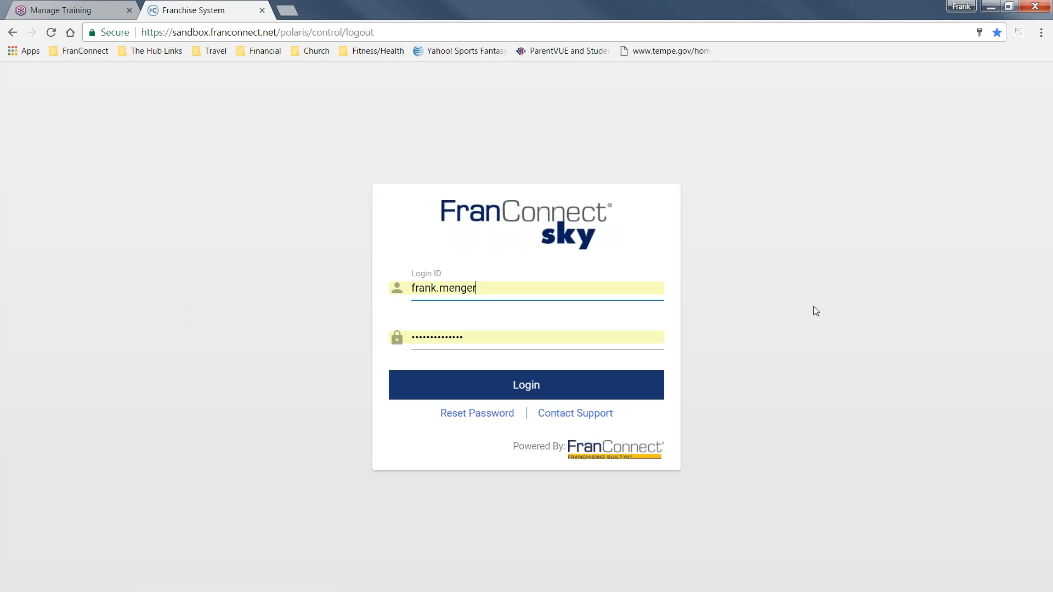
{"action": "left_click", "coordinate": [557, 384]}
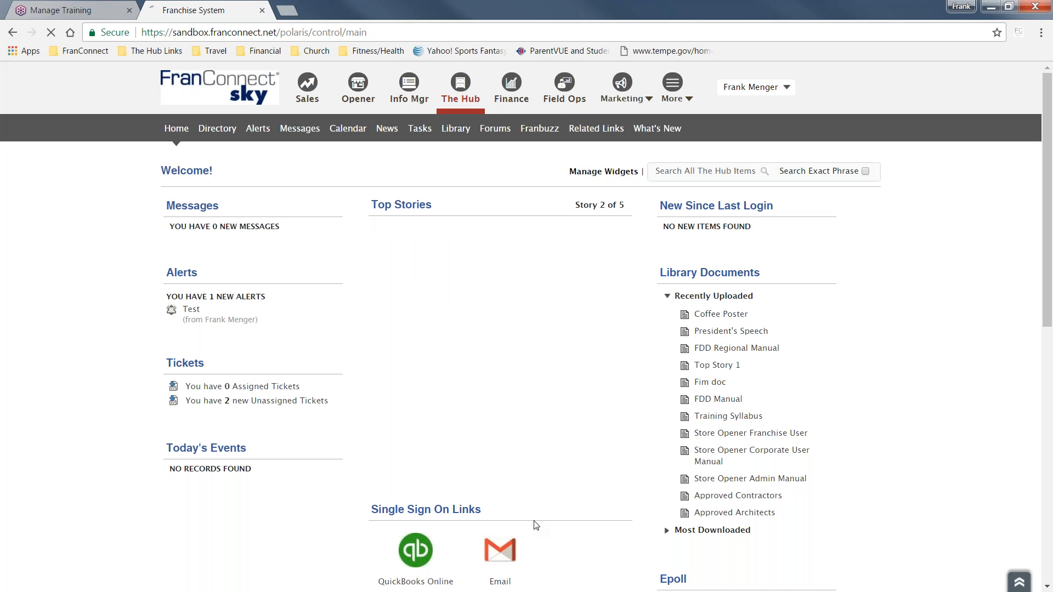
{"action": "left_click", "coordinate": [297, 94]}
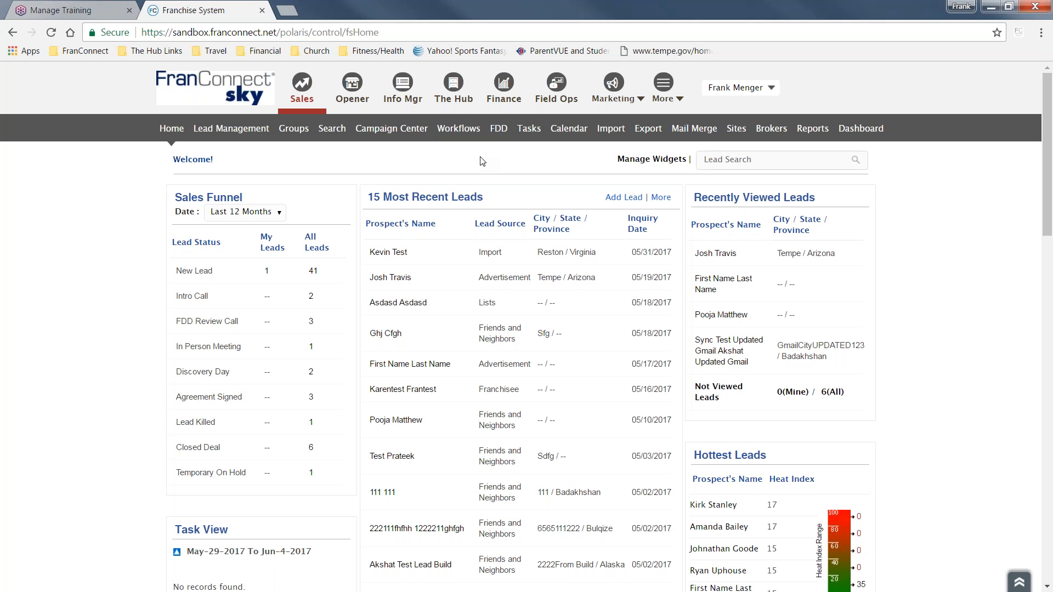
Open Insights with the Franchise Development persona and review the charts on its dashboard.
{"action": "left_click", "coordinate": [678, 112]}
{"action": "left_click", "coordinate": [578, 174]}
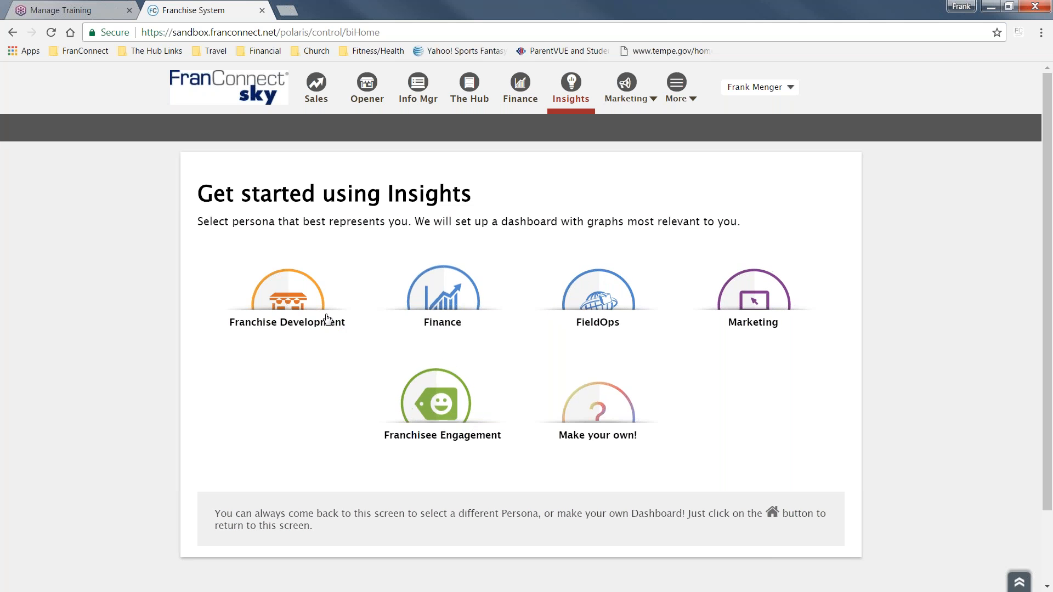
{"action": "left_click", "coordinate": [301, 305]}
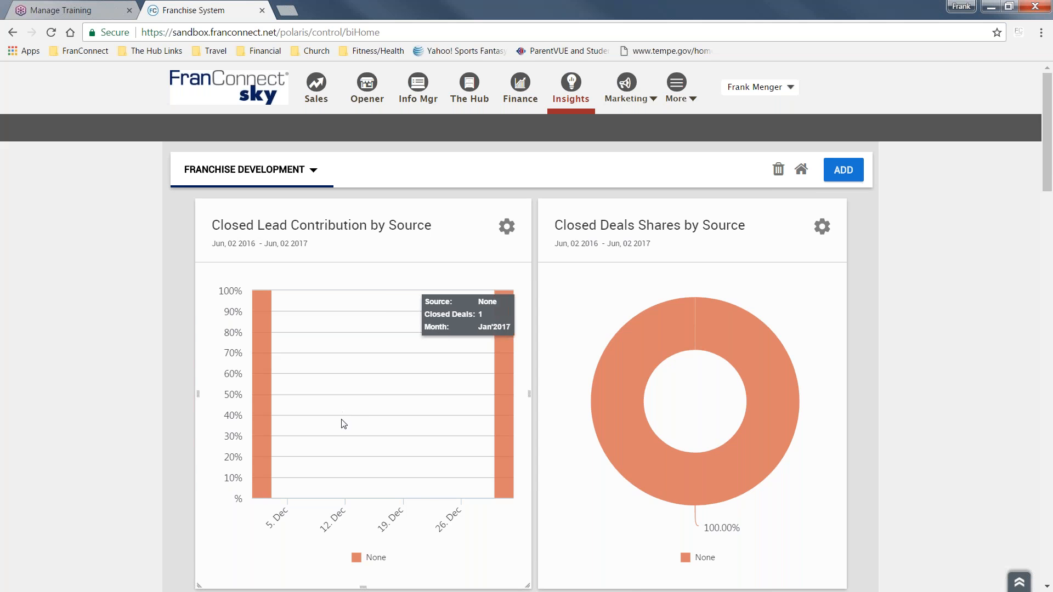
{"action": "scroll", "coordinate": [434, 504], "scroll_direction": "down", "scroll_amount": 15}
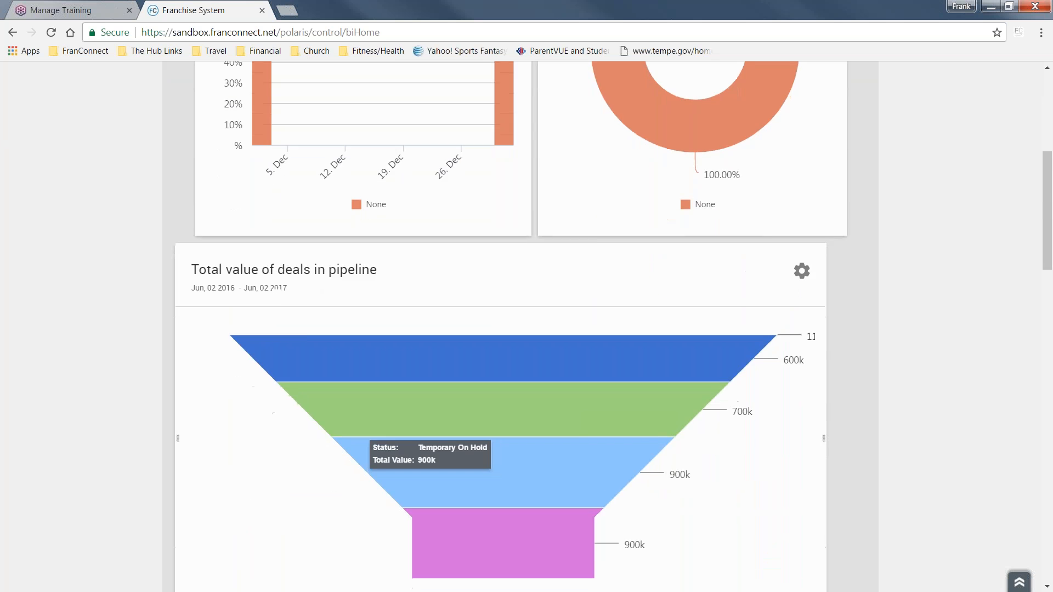
{"action": "scroll", "coordinate": [433, 486], "scroll_direction": "down", "scroll_amount": 7}
{"action": "scroll", "coordinate": [431, 486], "scroll_direction": "up", "scroll_amount": 15}
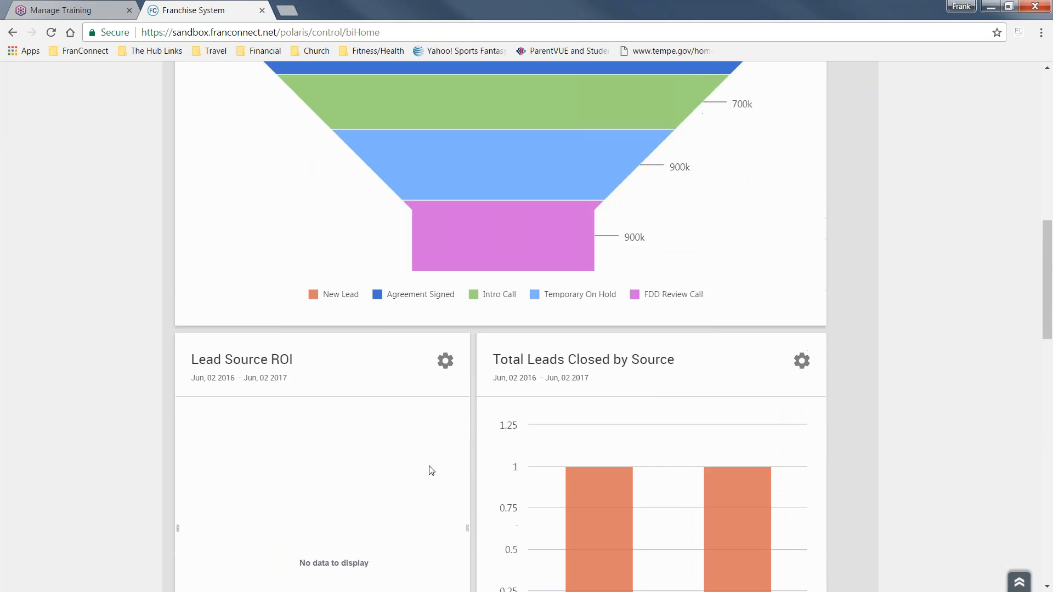
{"action": "scroll", "coordinate": [431, 493], "scroll_direction": "up", "scroll_amount": 4}
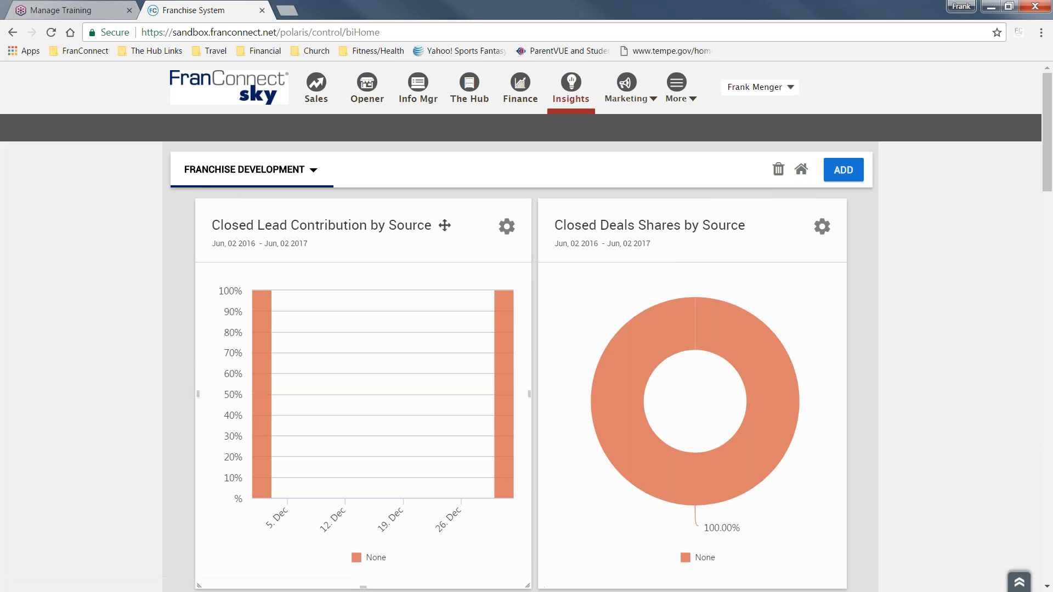
Add a dashboard tab with the Lead Source ROI and Total Leads Closed by Source panels, placed side by side.
{"action": "left_click", "coordinate": [841, 177]}
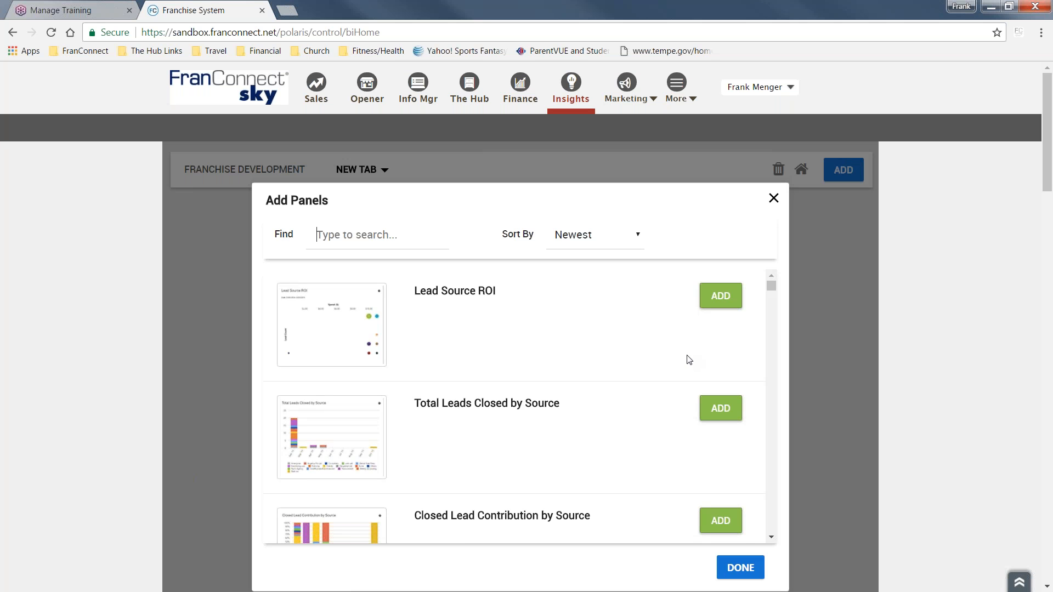
{"action": "scroll", "coordinate": [689, 360], "scroll_direction": "down", "scroll_amount": 4}
{"action": "scroll", "coordinate": [686, 353], "scroll_direction": "up", "scroll_amount": 4}
{"action": "left_click", "coordinate": [722, 298]}
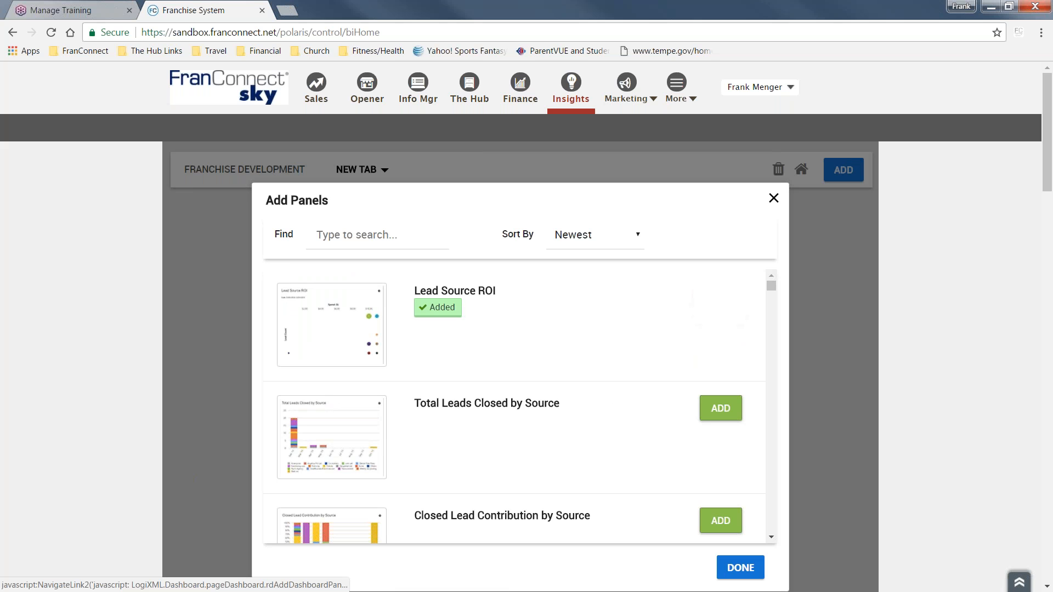
{"action": "left_click", "coordinate": [720, 410]}
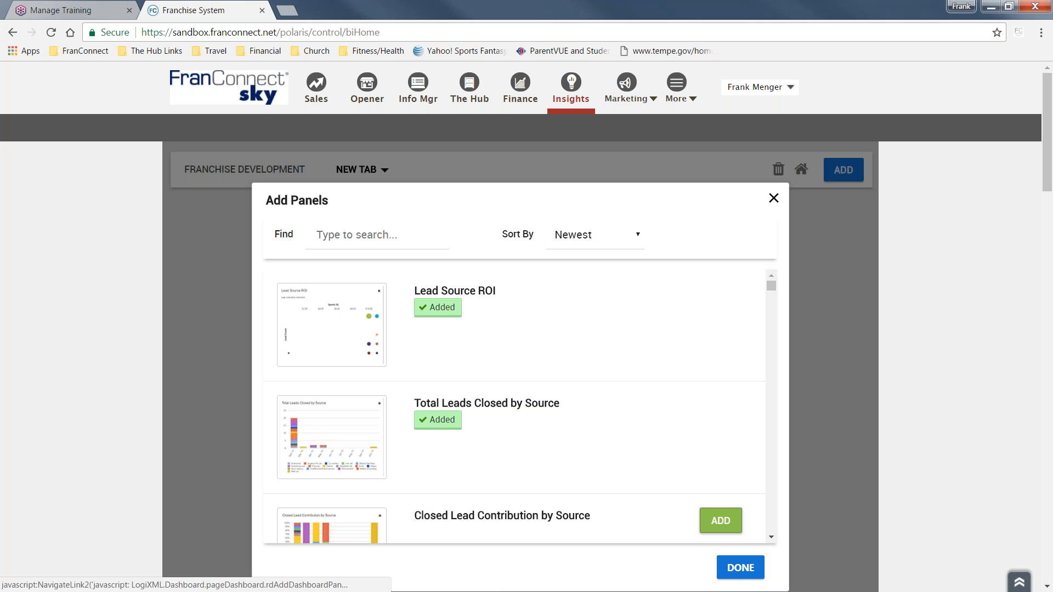
{"action": "left_click", "coordinate": [743, 567]}
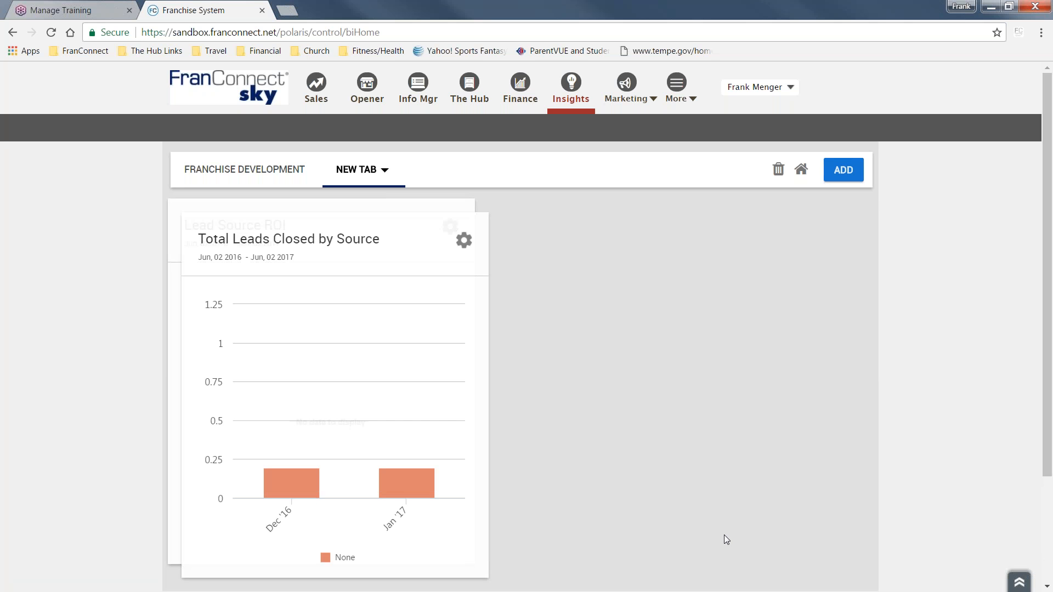
{"action": "left_click_drag", "start_coordinate": [332, 228], "coordinate": [637, 221]}
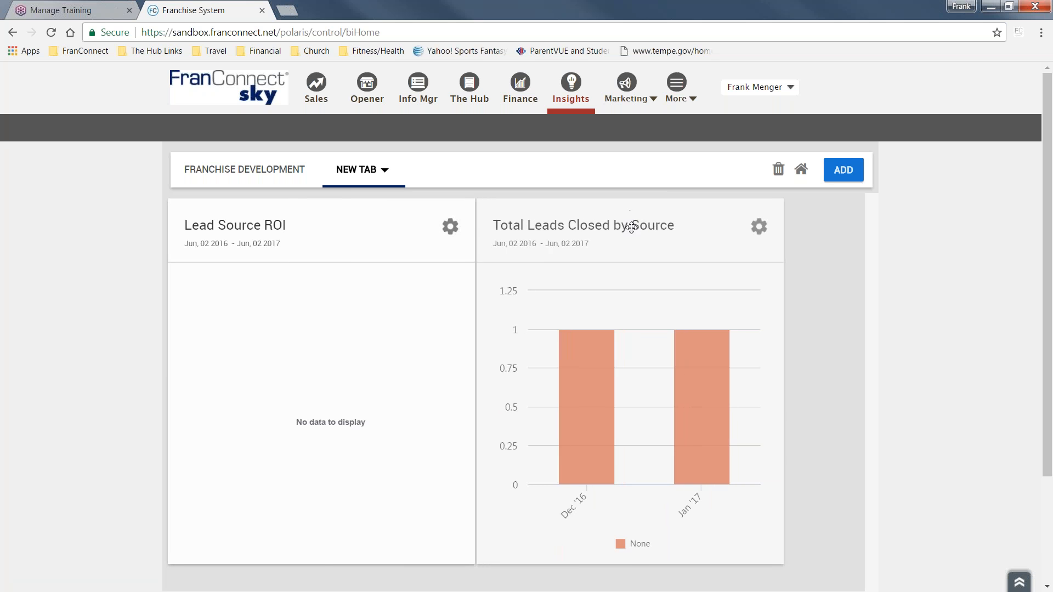
Remove the newly added tab from the Franchise Development dashboard.
{"action": "left_click", "coordinate": [384, 170]}
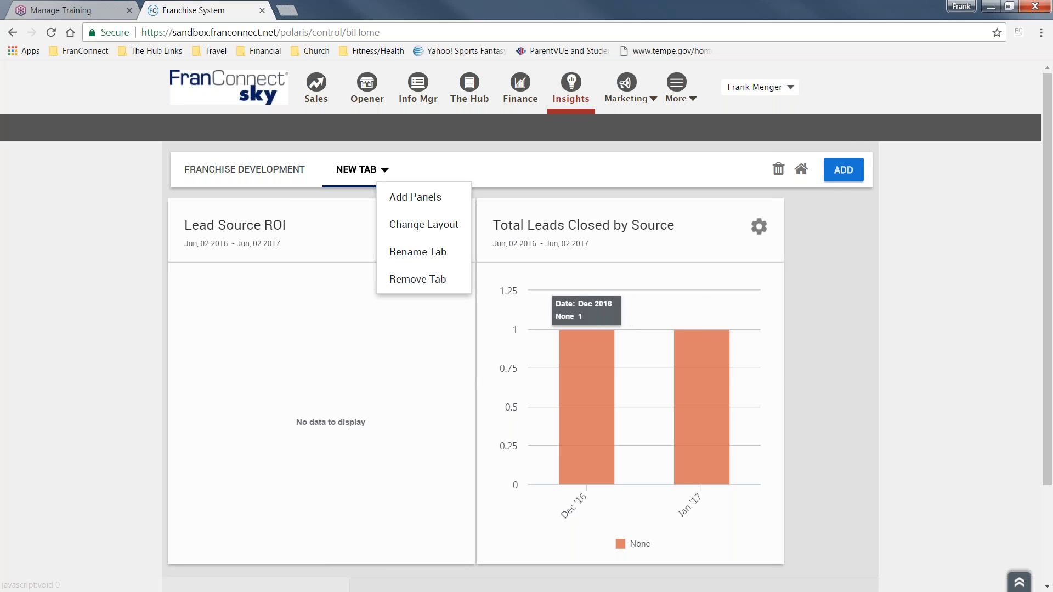
{"action": "left_click", "coordinate": [421, 283]}
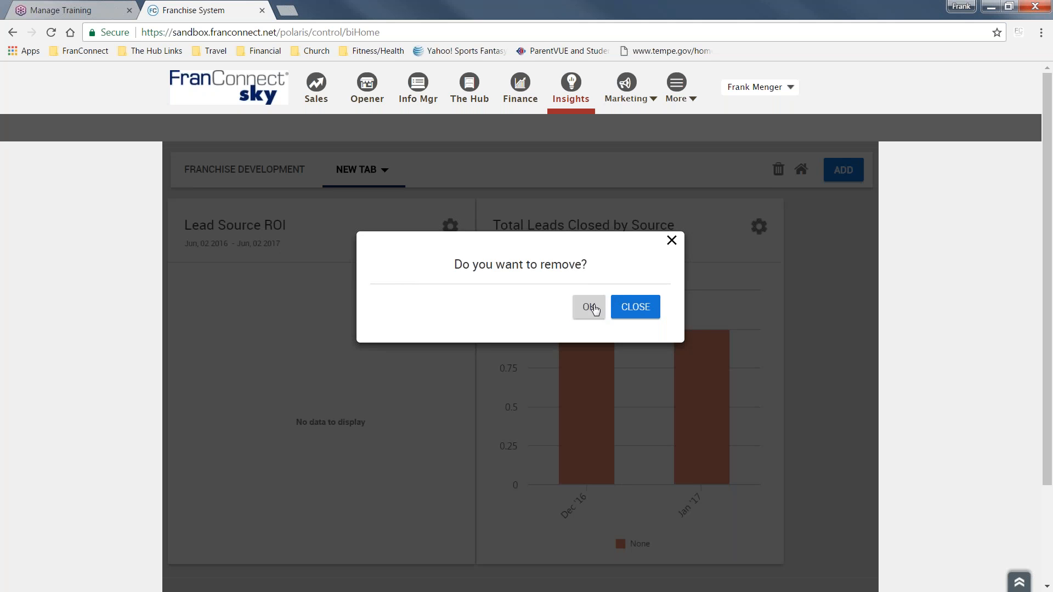
{"action": "left_click", "coordinate": [594, 308]}
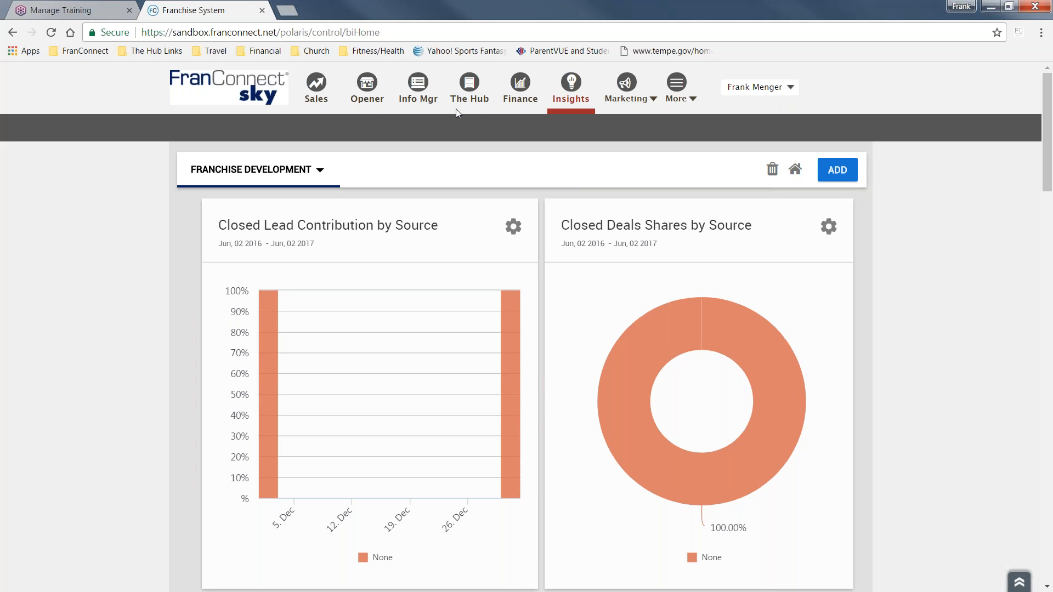
Switch to the Make your own! persona and examine the charts and table in FLM Demo Insights.
{"action": "left_click", "coordinate": [794, 172]}
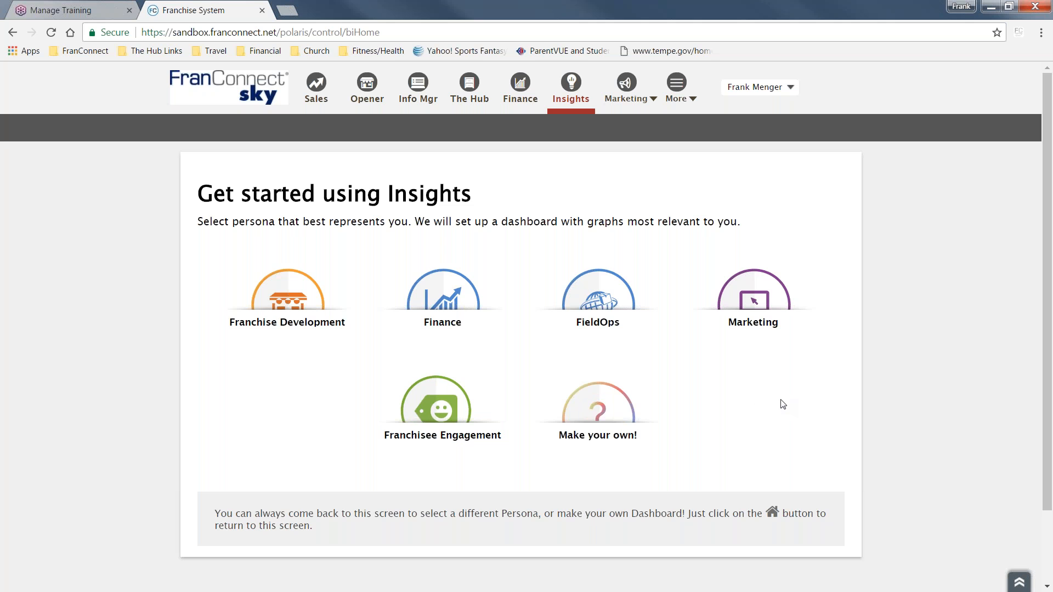
{"action": "left_click", "coordinate": [597, 406]}
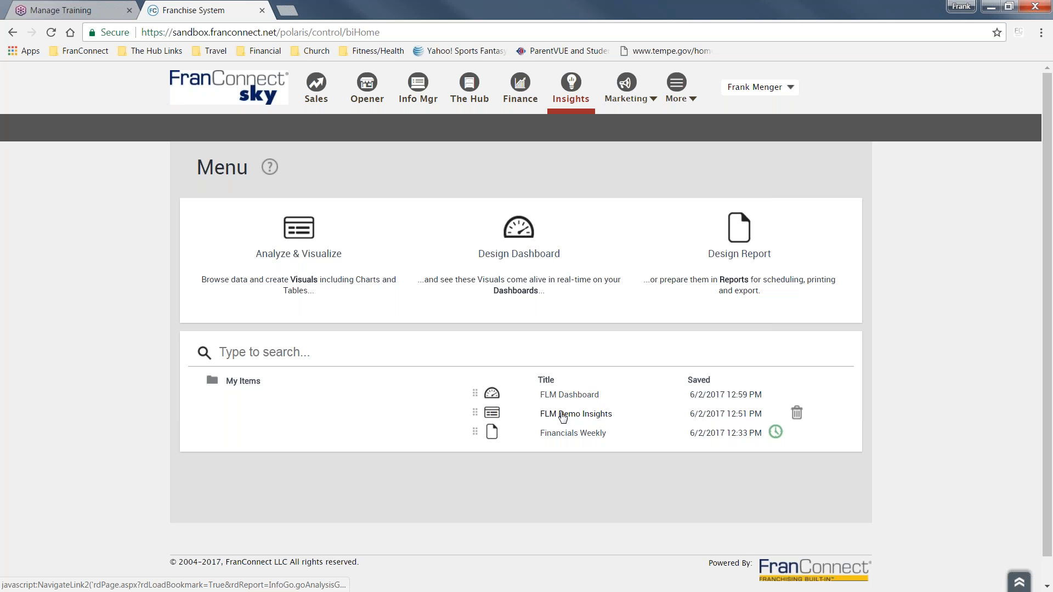
{"action": "left_click", "coordinate": [587, 418]}
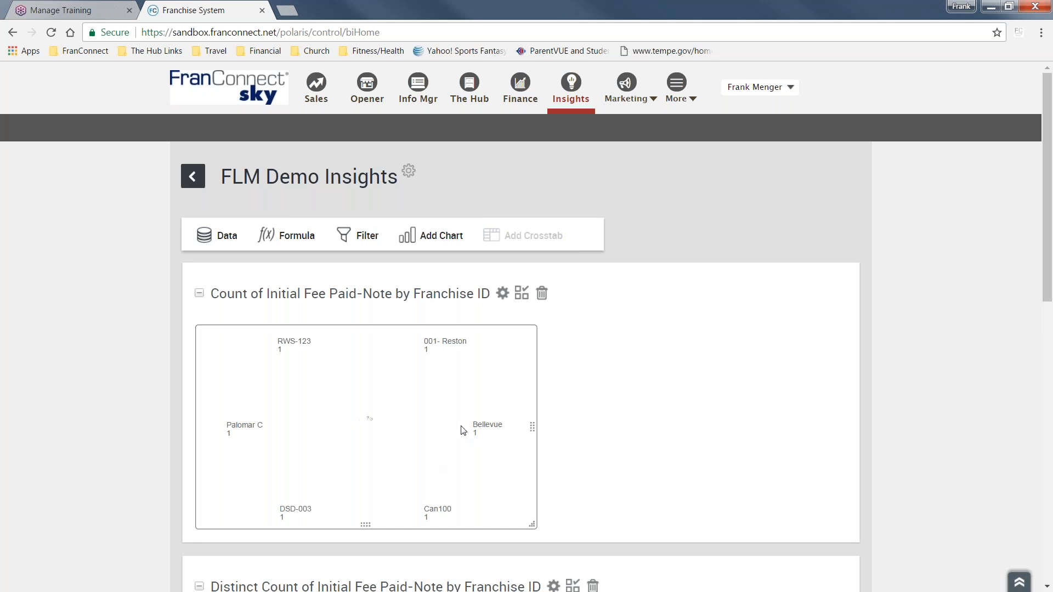
{"action": "scroll", "coordinate": [648, 365], "scroll_direction": "down", "scroll_amount": 4}
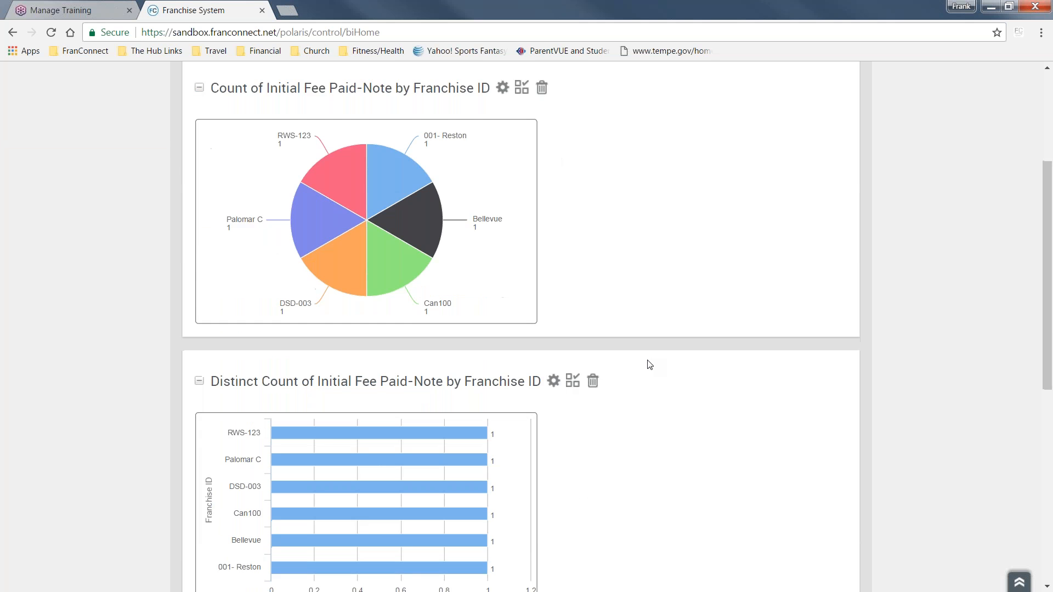
{"action": "scroll", "coordinate": [648, 363], "scroll_direction": "down", "scroll_amount": 8}
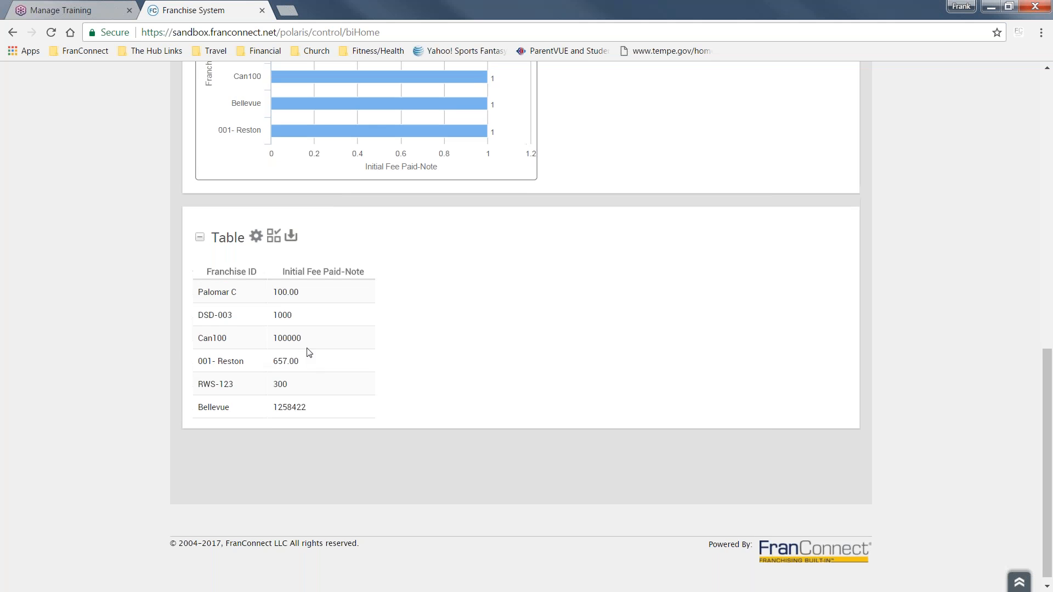
{"action": "scroll", "coordinate": [318, 351], "scroll_direction": "up", "scroll_amount": 12}
{"action": "left_click", "coordinate": [192, 176]}
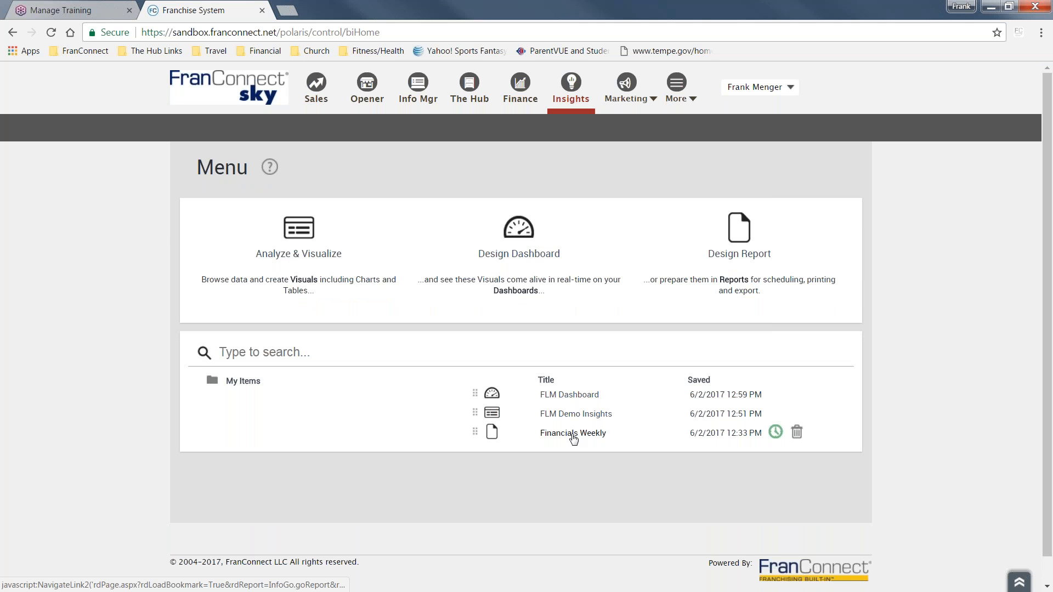
Examine the Financials Weekly report from its heading and image through its charts and table, and return to the Insights menu.
{"action": "left_click", "coordinate": [573, 432]}
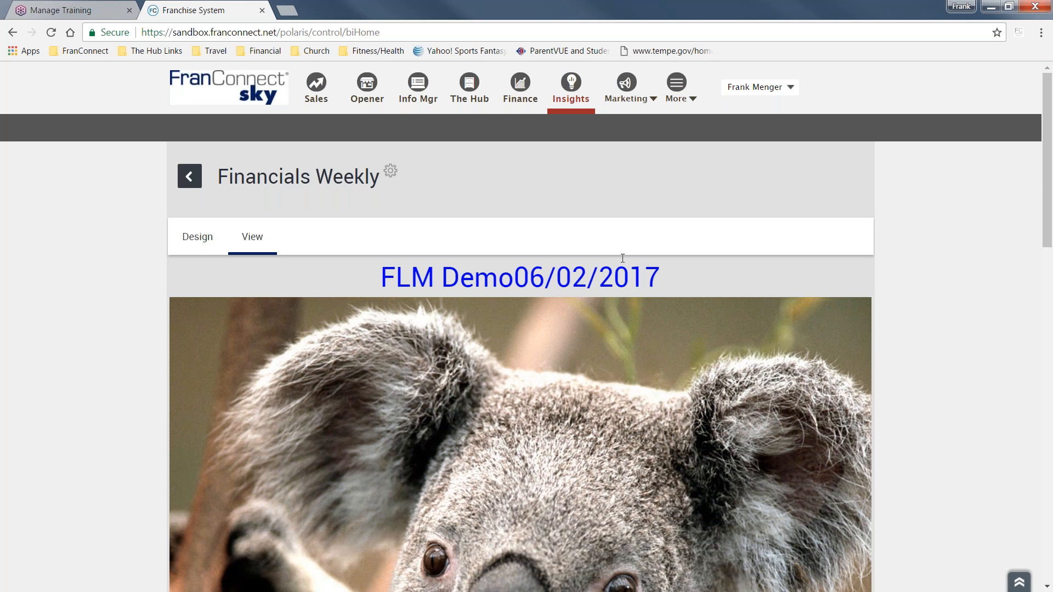
{"action": "scroll", "coordinate": [629, 270], "scroll_direction": "down", "scroll_amount": 5}
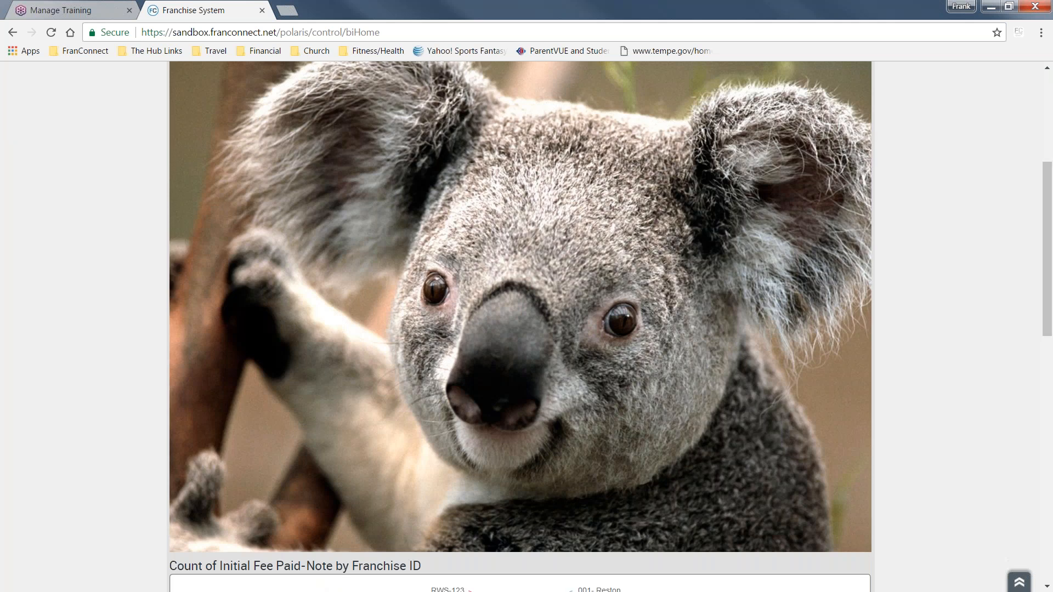
{"action": "scroll", "coordinate": [604, 304], "scroll_direction": "up", "scroll_amount": 3}
{"action": "scroll", "coordinate": [604, 304], "scroll_direction": "down", "scroll_amount": 4}
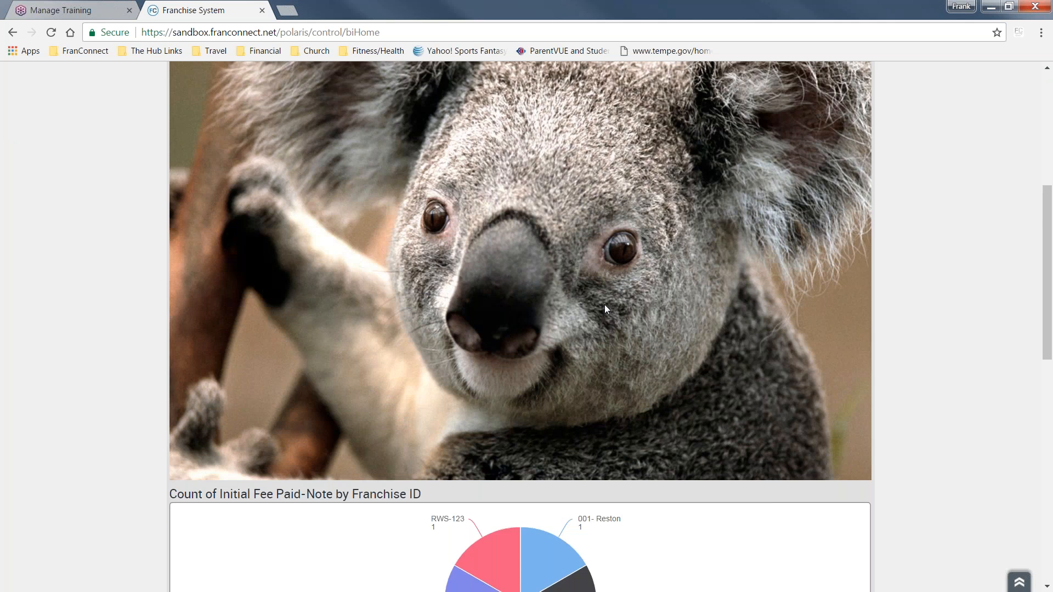
{"action": "scroll", "coordinate": [601, 304], "scroll_direction": "down", "scroll_amount": 5}
{"action": "mouse_move", "coordinate": [518, 325]}
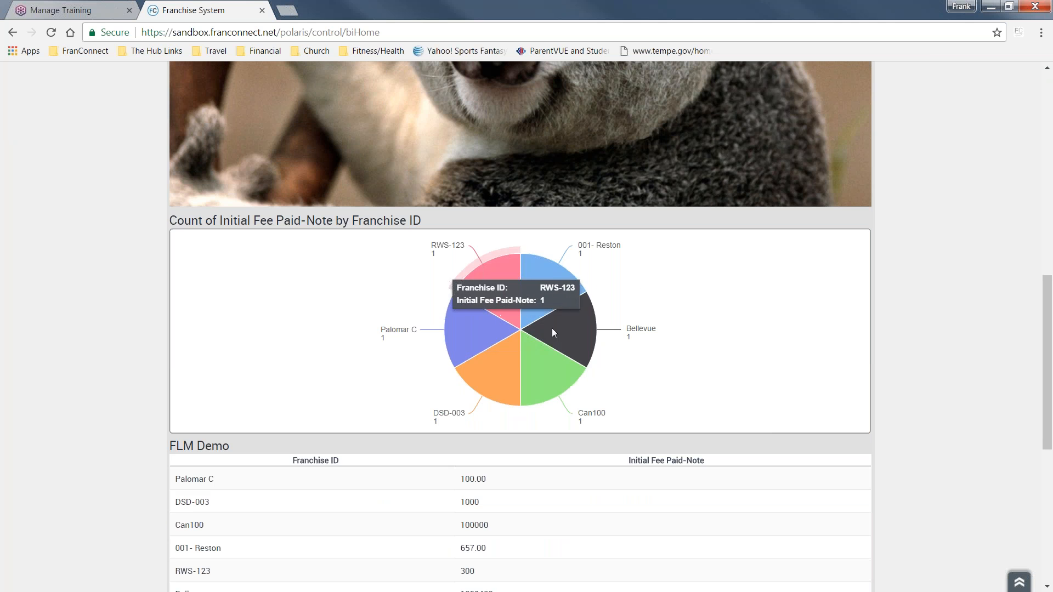
{"action": "scroll", "coordinate": [652, 320], "scroll_direction": "down", "scroll_amount": 4}
{"action": "mouse_move", "coordinate": [540, 189]}
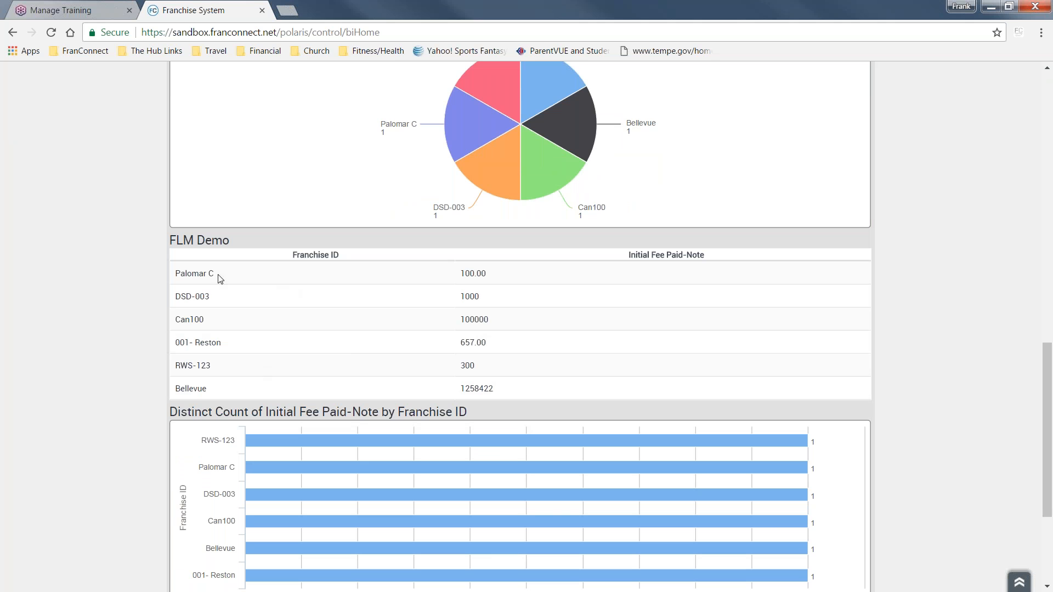
{"action": "scroll", "coordinate": [685, 311], "scroll_direction": "down", "scroll_amount": 3}
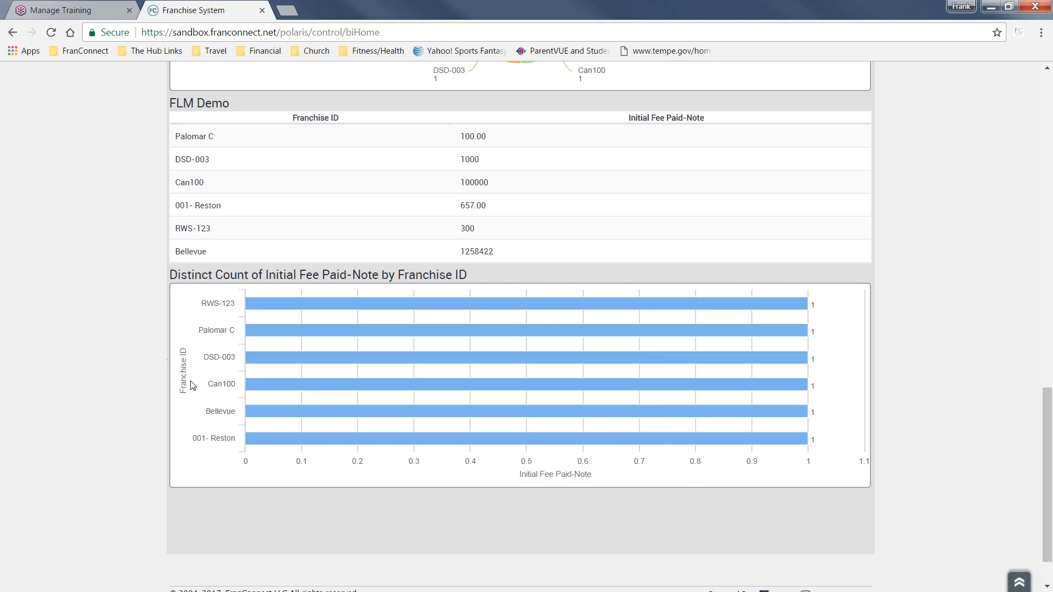
{"action": "scroll", "coordinate": [493, 285], "scroll_direction": "up", "scroll_amount": 6}
{"action": "scroll", "coordinate": [492, 282], "scroll_direction": "up", "scroll_amount": 10}
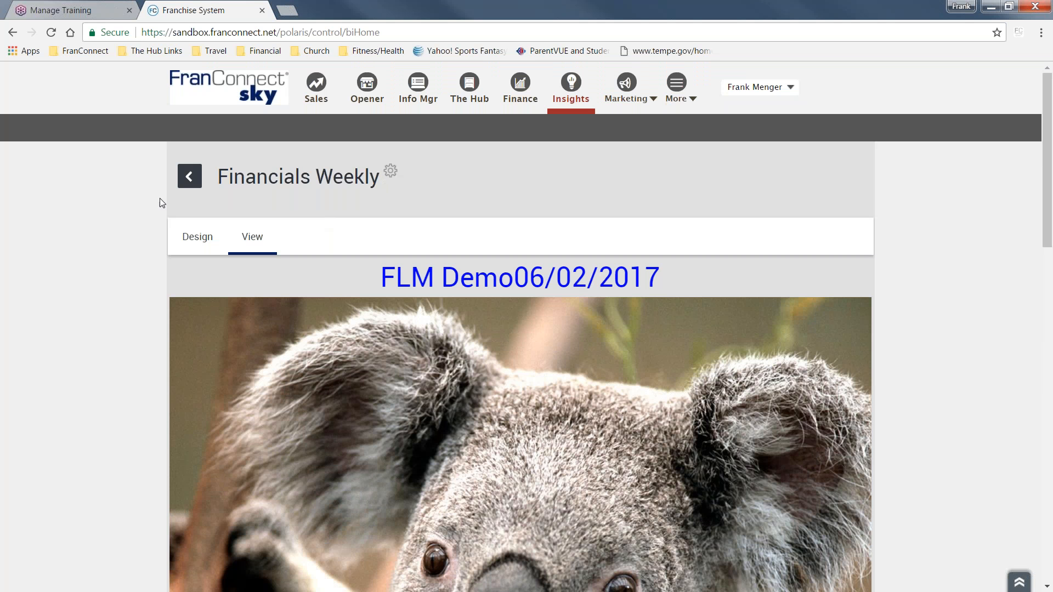
{"action": "left_click", "coordinate": [190, 176]}
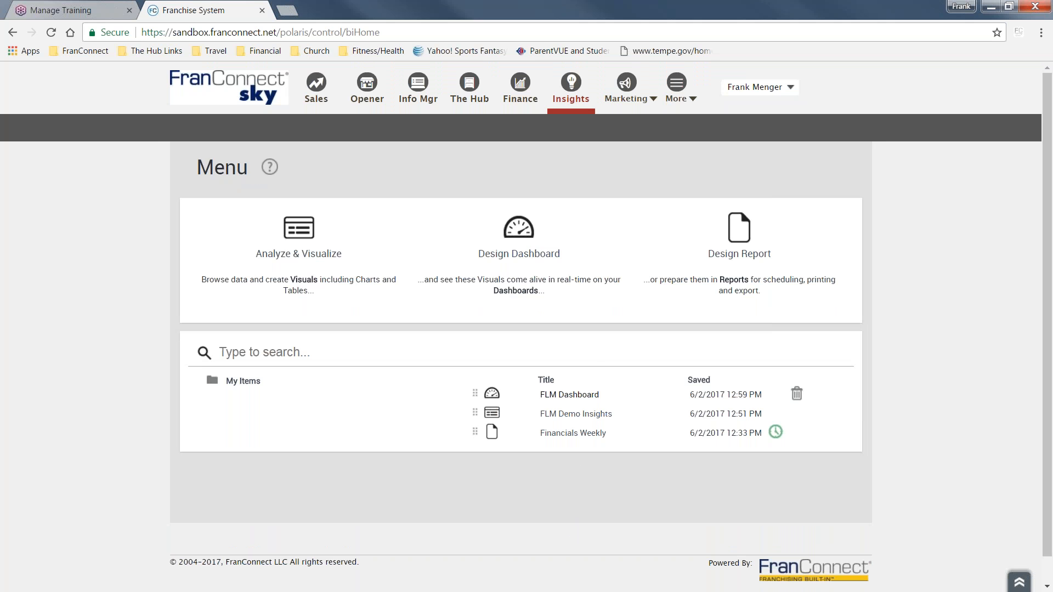
Open FLM Dashboard and examine the panels on both FLM Tab and FLM Tab 2.
{"action": "left_click", "coordinate": [569, 394]}
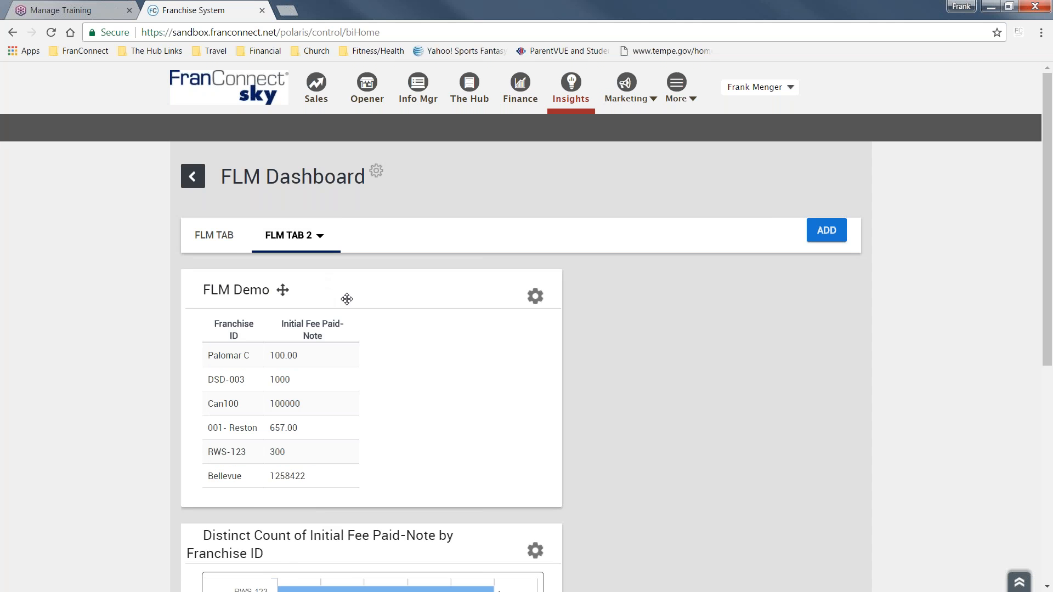
{"action": "left_click", "coordinate": [218, 240]}
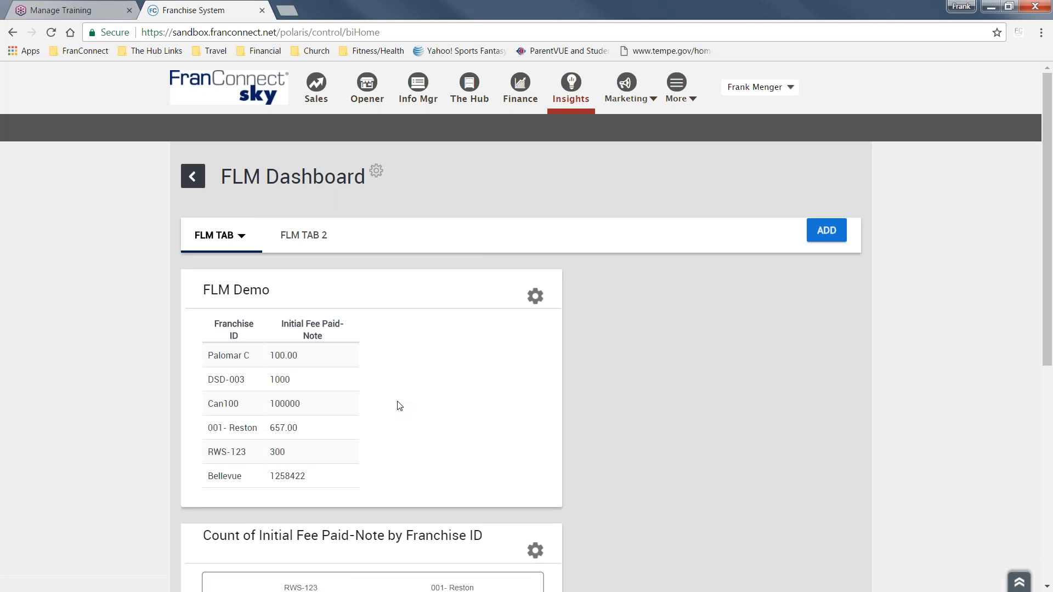
{"action": "scroll", "coordinate": [399, 406], "scroll_direction": "down", "scroll_amount": 6}
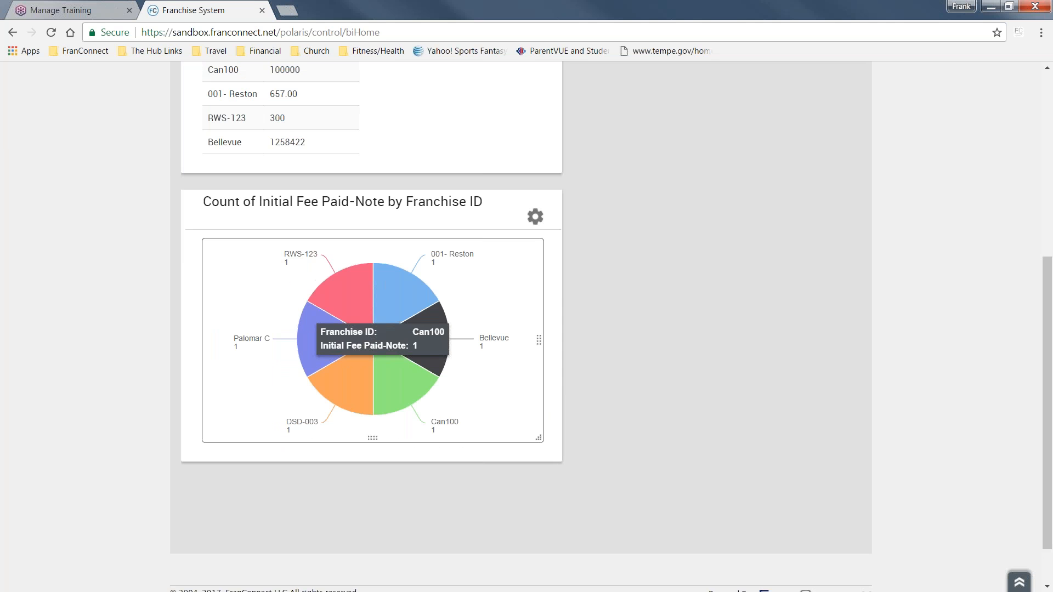
{"action": "scroll", "coordinate": [252, 196], "scroll_direction": "up", "scroll_amount": 6}
{"action": "left_click", "coordinate": [317, 245]}
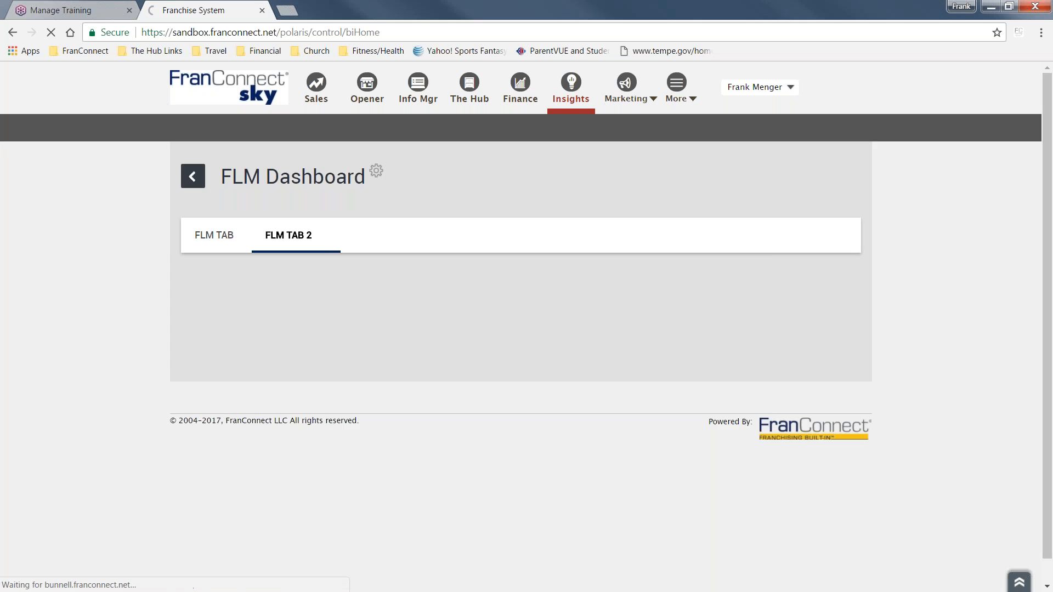
{"action": "scroll", "coordinate": [475, 434], "scroll_direction": "down", "scroll_amount": 3}
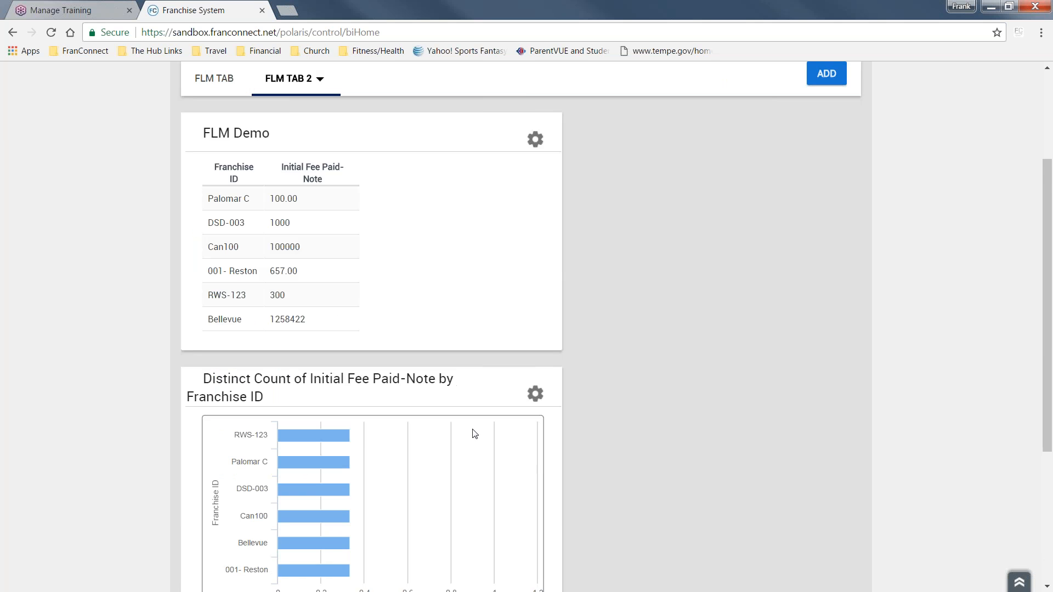
Examine the bar chart of initial fees by Franchise ID on FLM Tab 2 and return to the Insights menu.
{"action": "scroll", "coordinate": [475, 434], "scroll_direction": "down", "scroll_amount": 1}
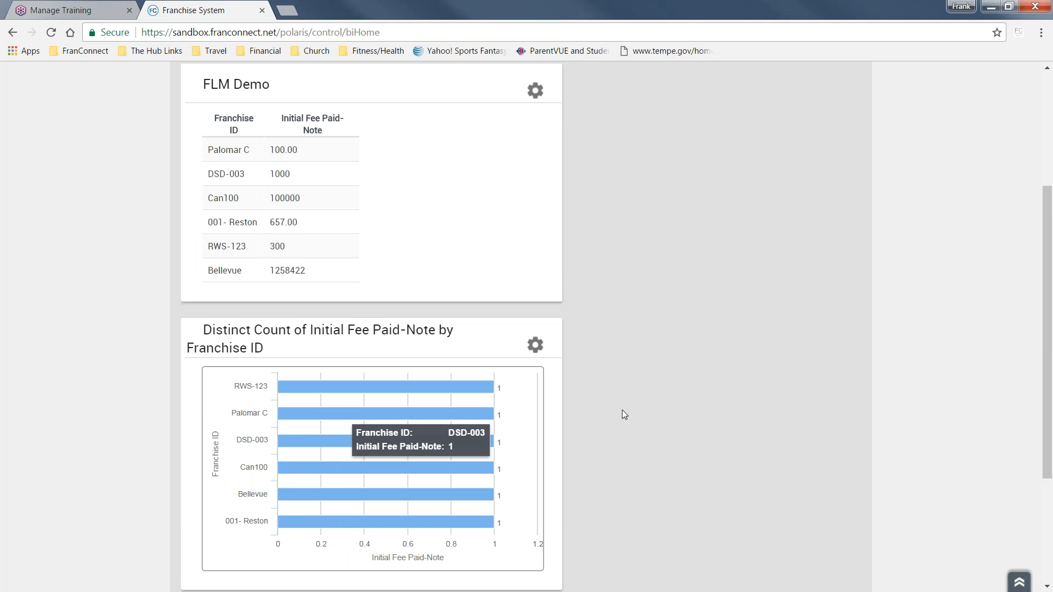
{"action": "scroll", "coordinate": [647, 400], "scroll_direction": "up", "scroll_amount": 4}
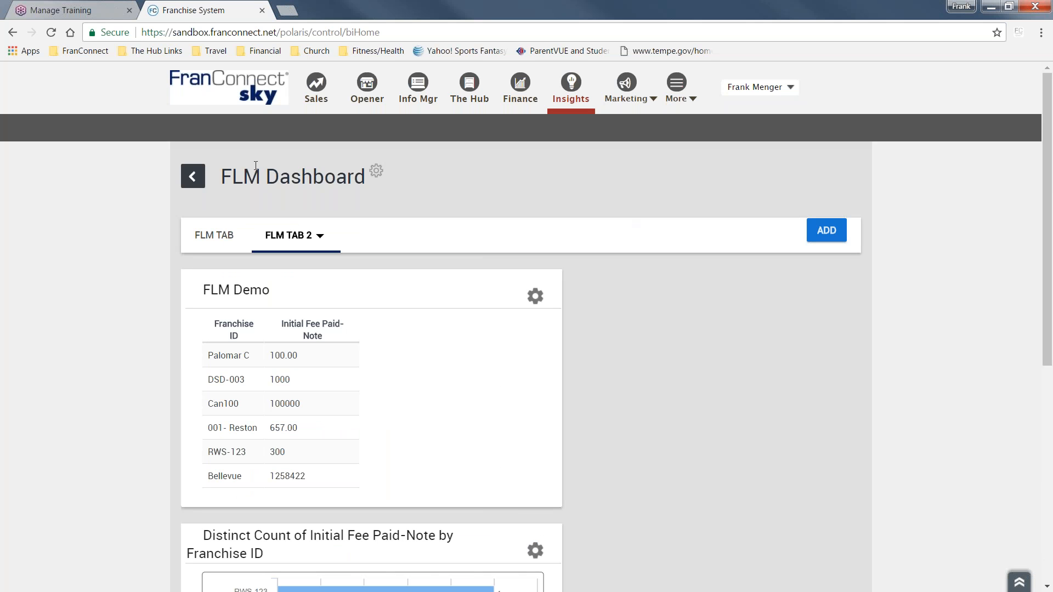
{"action": "left_click", "coordinate": [196, 183]}
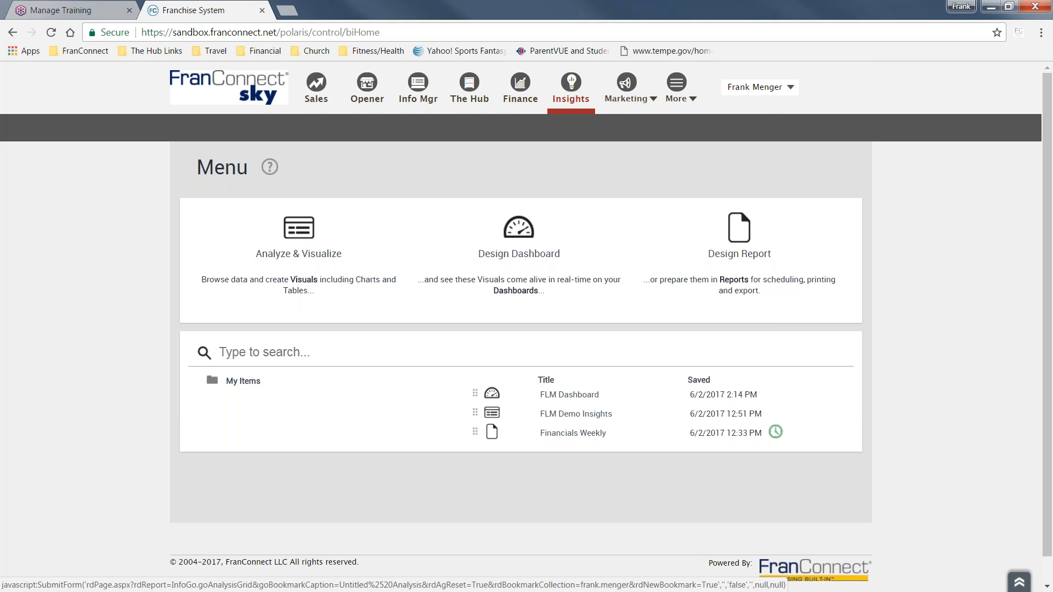
Start a new Analyze & Visualize analysis and select Sky - Franchise Operations as its source.
{"action": "left_click", "coordinate": [310, 296]}
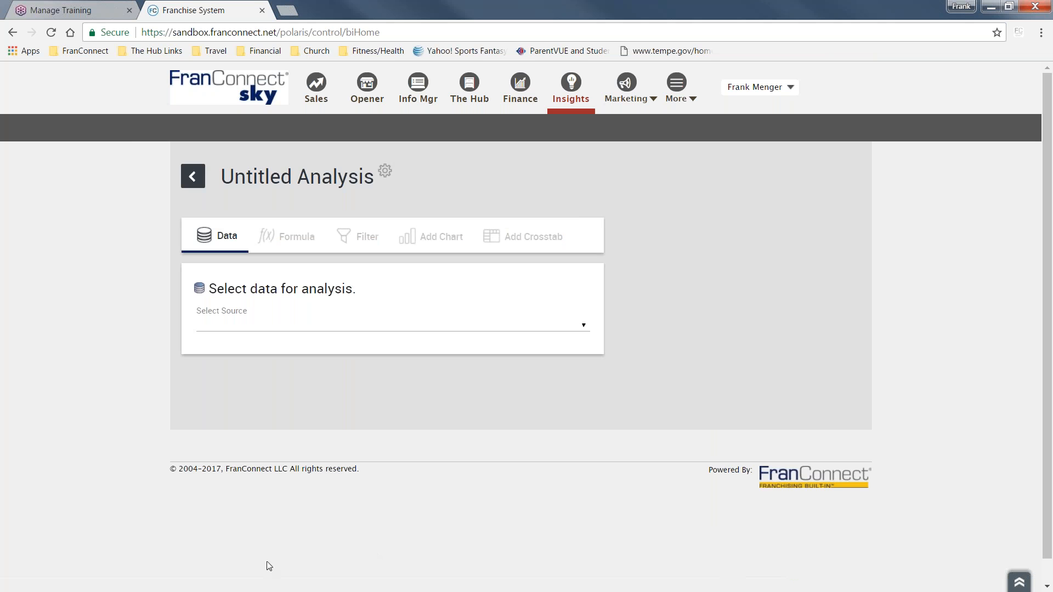
{"action": "left_click", "coordinate": [584, 331]}
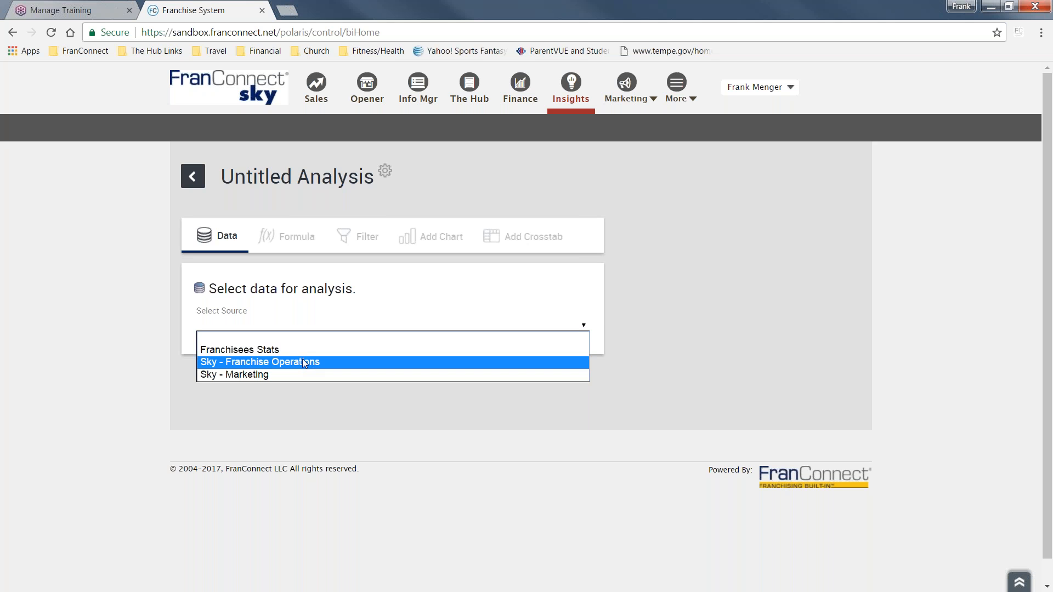
{"action": "left_click", "coordinate": [289, 363]}
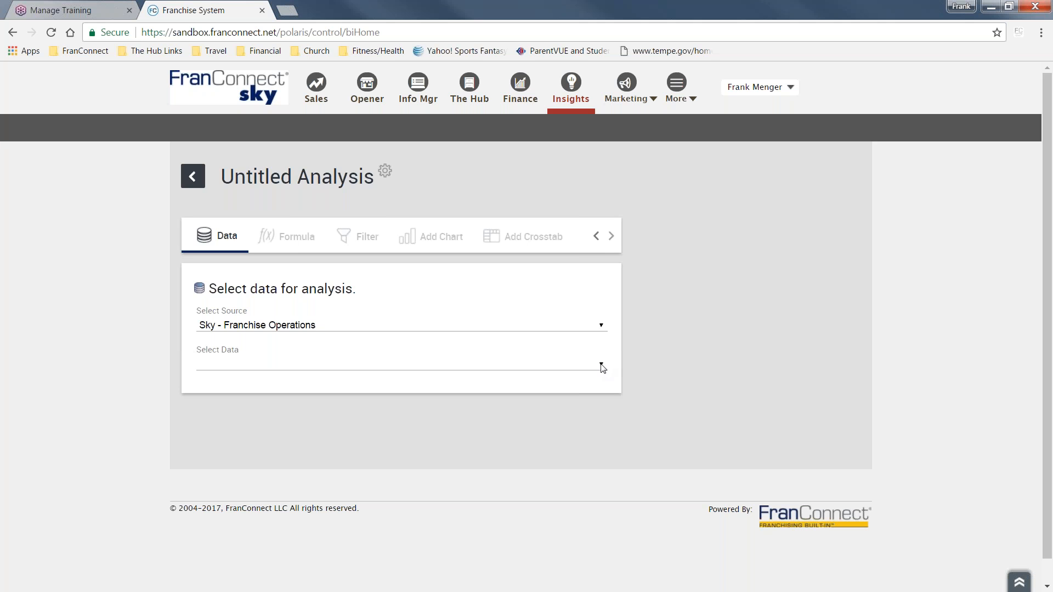
Look through the available data sets for the source and select Finance - Category Sales for the analysis.
{"action": "left_click", "coordinate": [602, 368]}
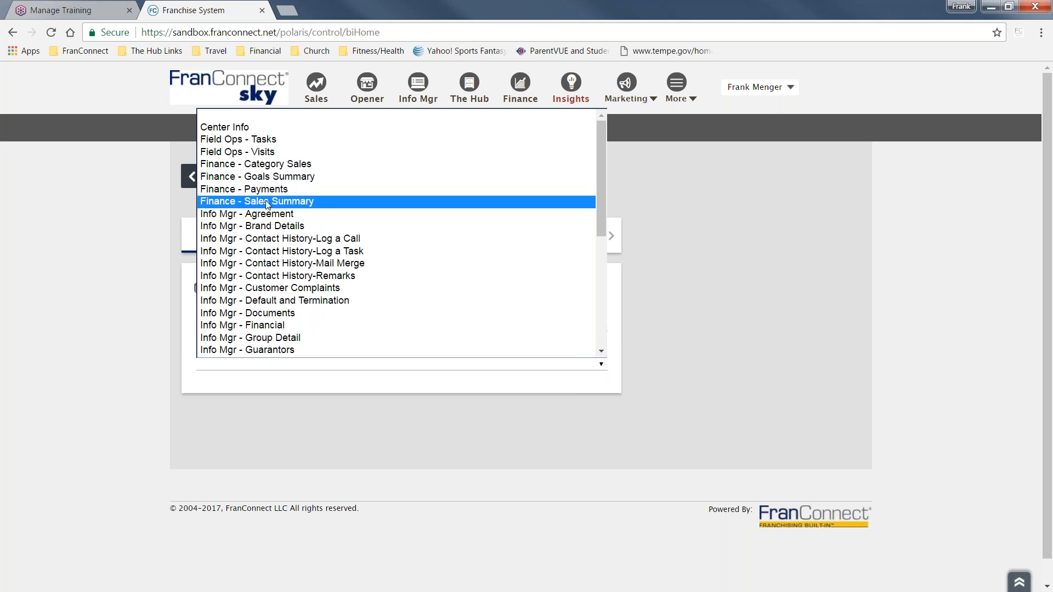
{"action": "scroll", "coordinate": [266, 199], "scroll_direction": "down", "scroll_amount": 5}
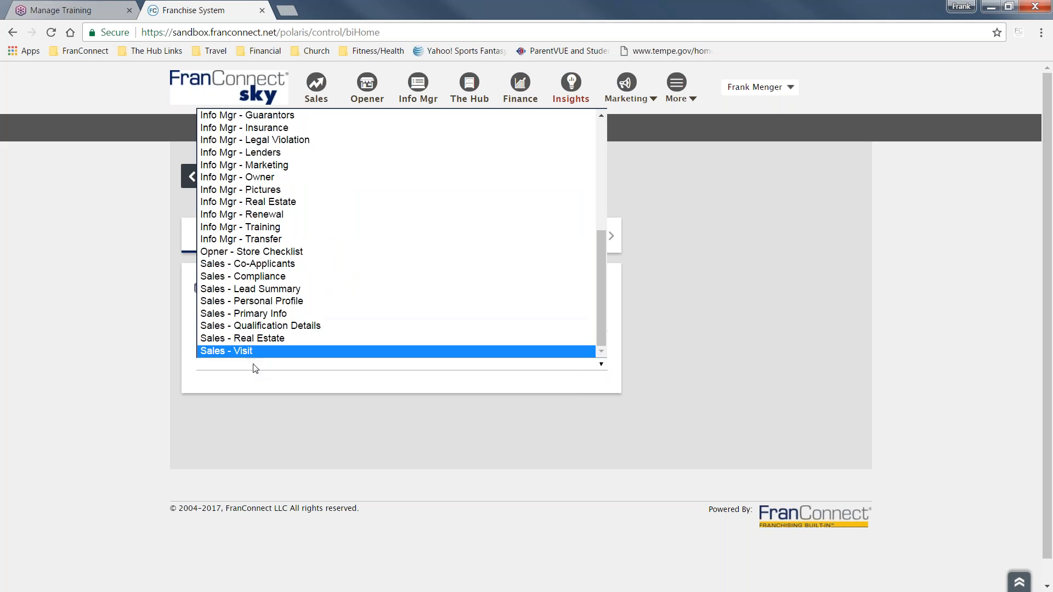
{"action": "scroll", "coordinate": [247, 313], "scroll_direction": "up", "scroll_amount": 5}
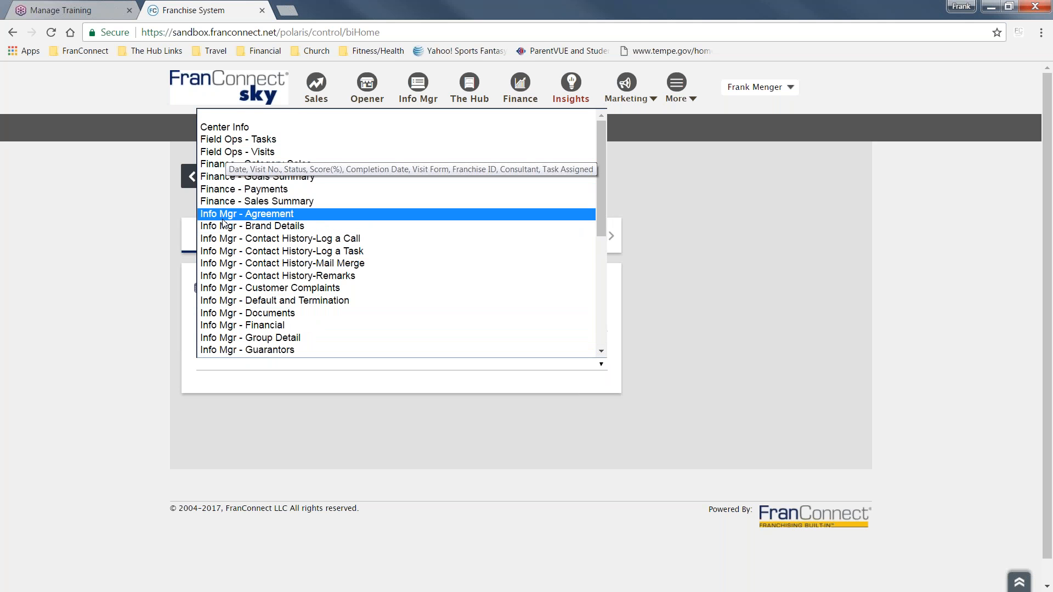
{"action": "scroll", "coordinate": [225, 263], "scroll_direction": "down", "scroll_amount": 5}
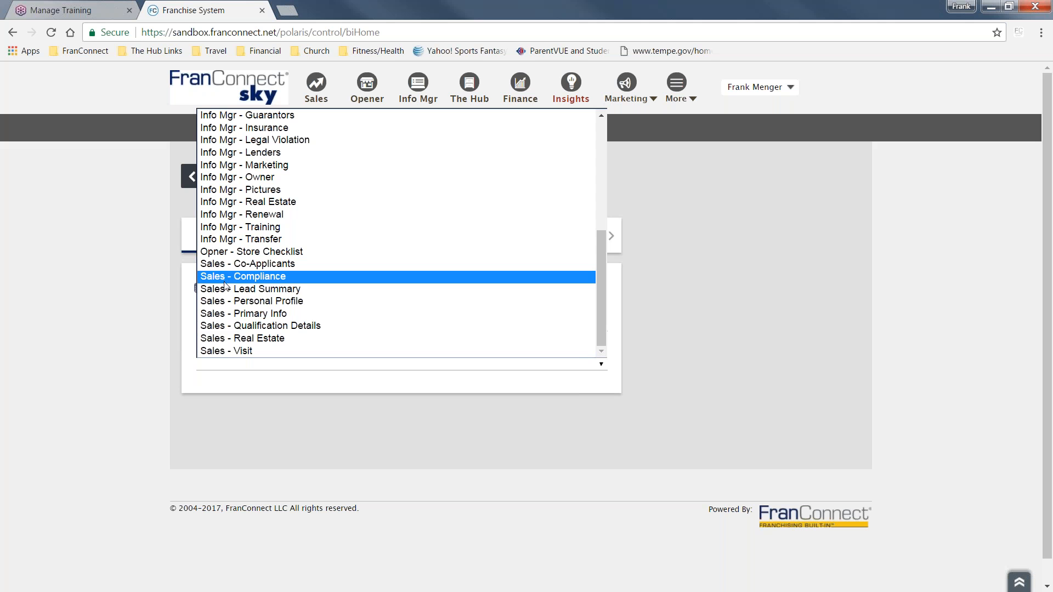
{"action": "scroll", "coordinate": [303, 286], "scroll_direction": "up", "scroll_amount": 5}
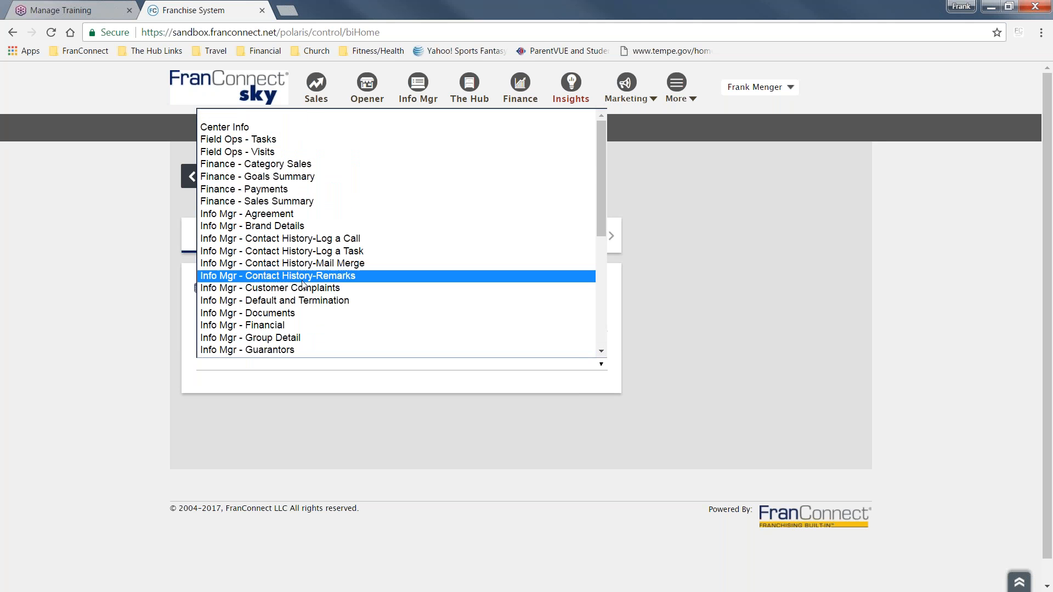
{"action": "scroll", "coordinate": [398, 247], "scroll_direction": "down", "scroll_amount": 1}
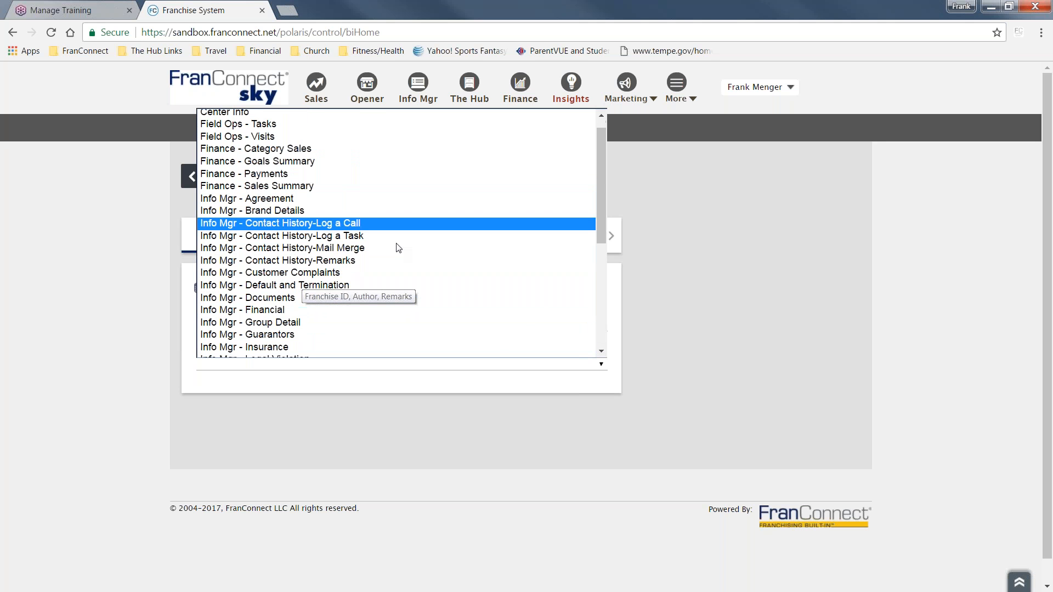
{"action": "scroll", "coordinate": [399, 241], "scroll_direction": "down", "scroll_amount": 3}
{"action": "scroll", "coordinate": [345, 329], "scroll_direction": "down", "scroll_amount": 1}
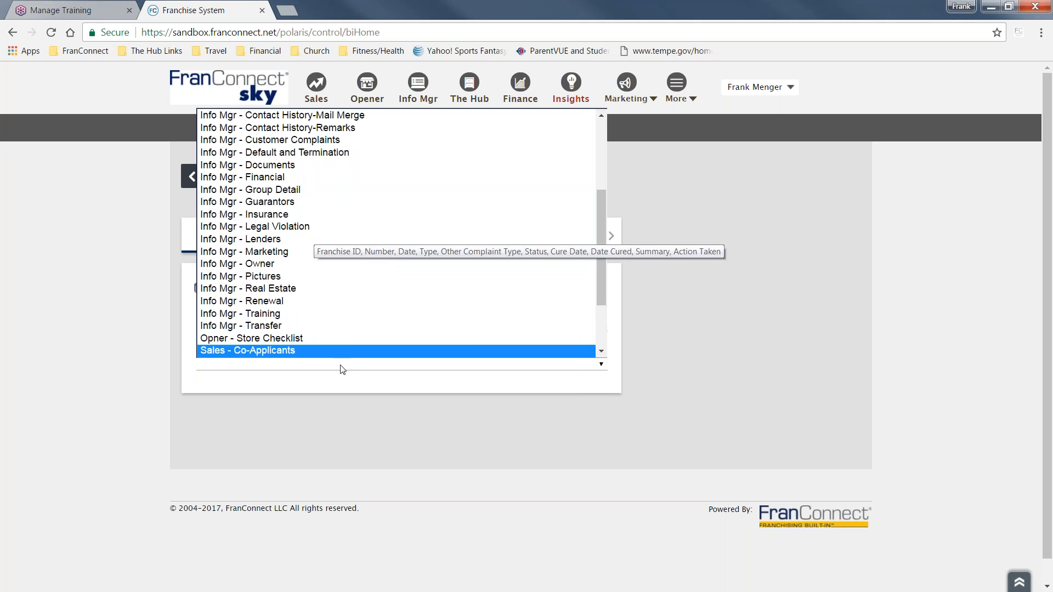
{"action": "scroll", "coordinate": [339, 280], "scroll_direction": "up", "scroll_amount": 4}
{"action": "scroll", "coordinate": [284, 220], "scroll_direction": "down", "scroll_amount": 1}
{"action": "scroll", "coordinate": [285, 220], "scroll_direction": "down", "scroll_amount": 1}
{"action": "scroll", "coordinate": [274, 241], "scroll_direction": "up", "scroll_amount": 2}
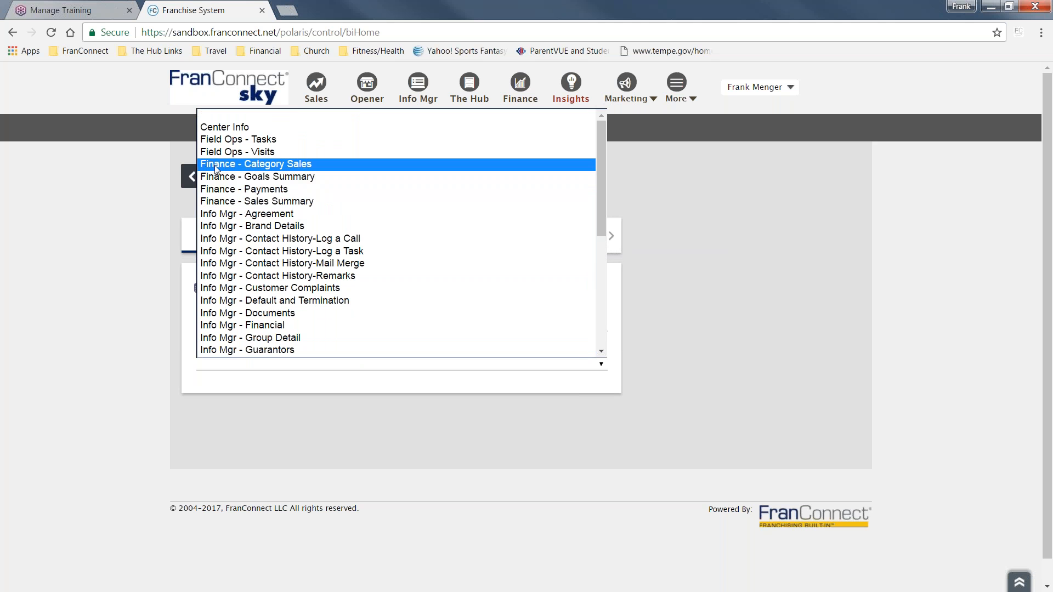
{"action": "left_click", "coordinate": [267, 164]}
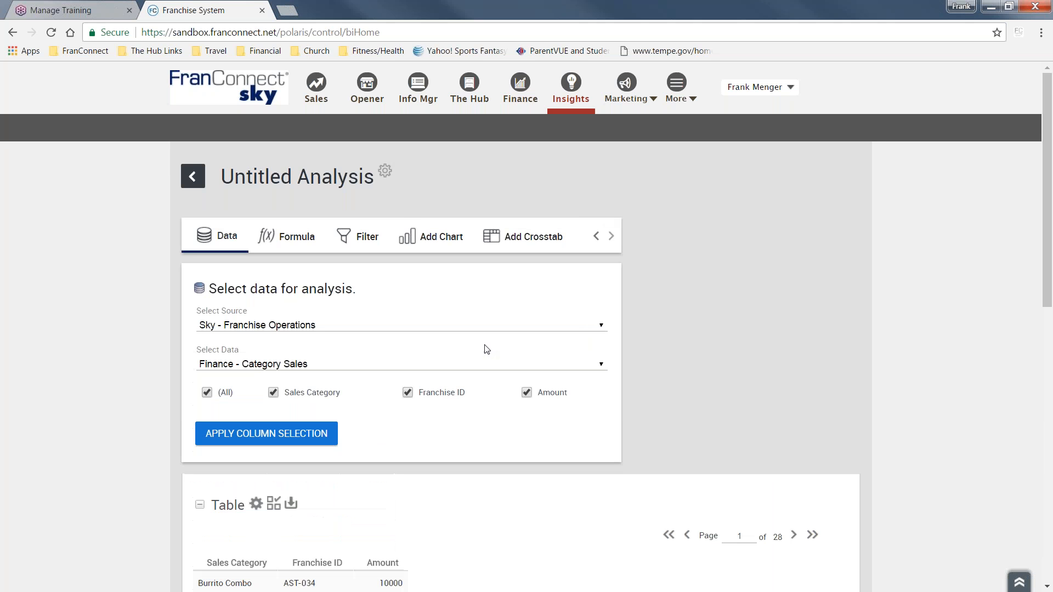
Exclude the Franchise ID column from the analysis table, apply the column selection and review the table.
{"action": "scroll", "coordinate": [495, 334], "scroll_direction": "down", "scroll_amount": 2}
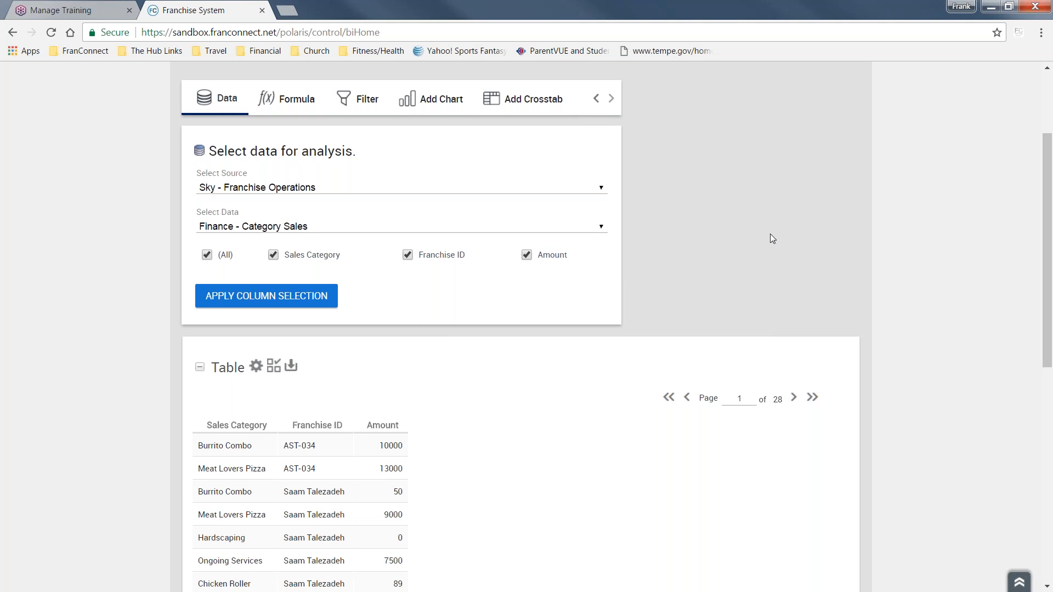
{"action": "scroll", "coordinate": [770, 233], "scroll_direction": "down", "scroll_amount": 1}
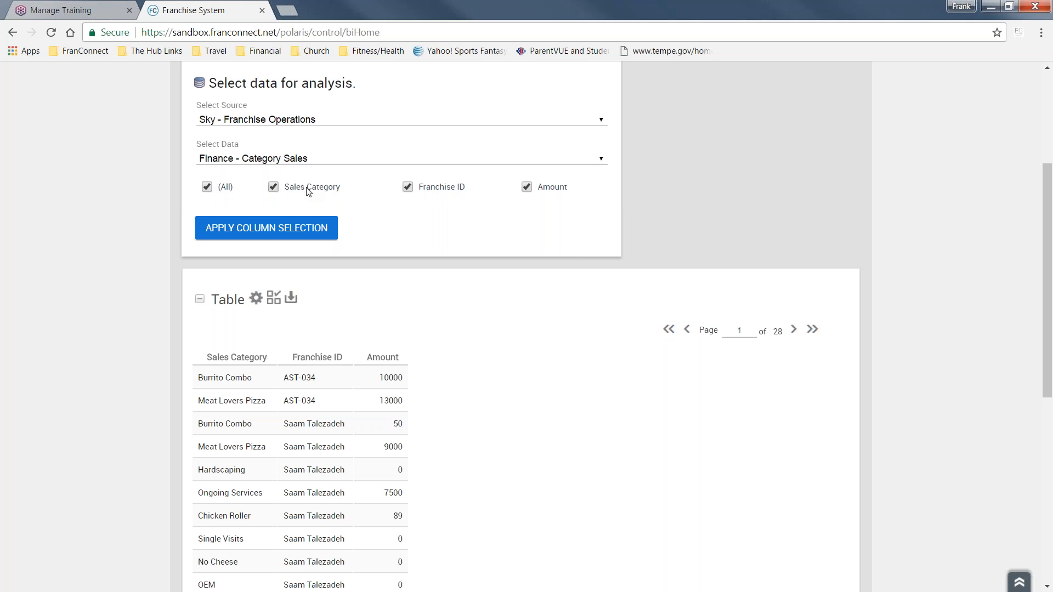
{"action": "left_click", "coordinate": [408, 187]}
{"action": "left_click", "coordinate": [266, 231]}
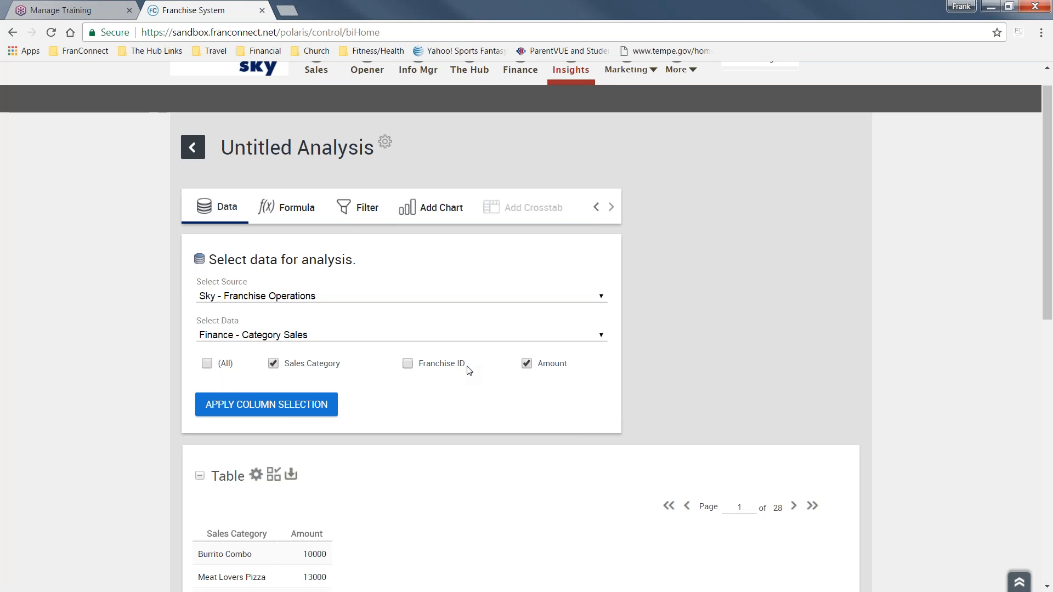
{"action": "scroll", "coordinate": [468, 367], "scroll_direction": "down", "scroll_amount": 10}
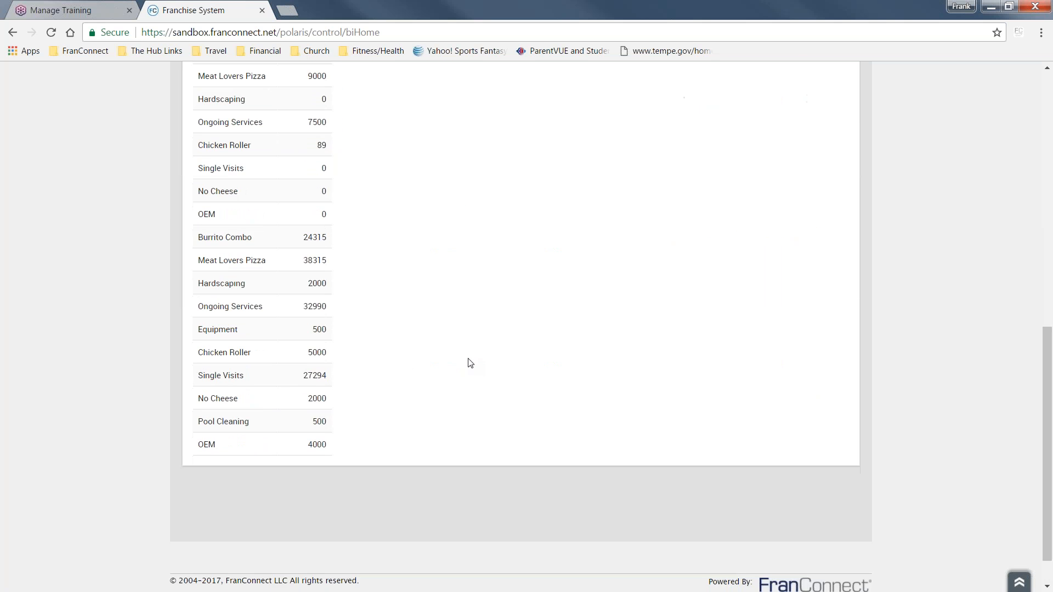
{"action": "scroll", "coordinate": [467, 362], "scroll_direction": "up", "scroll_amount": 5}
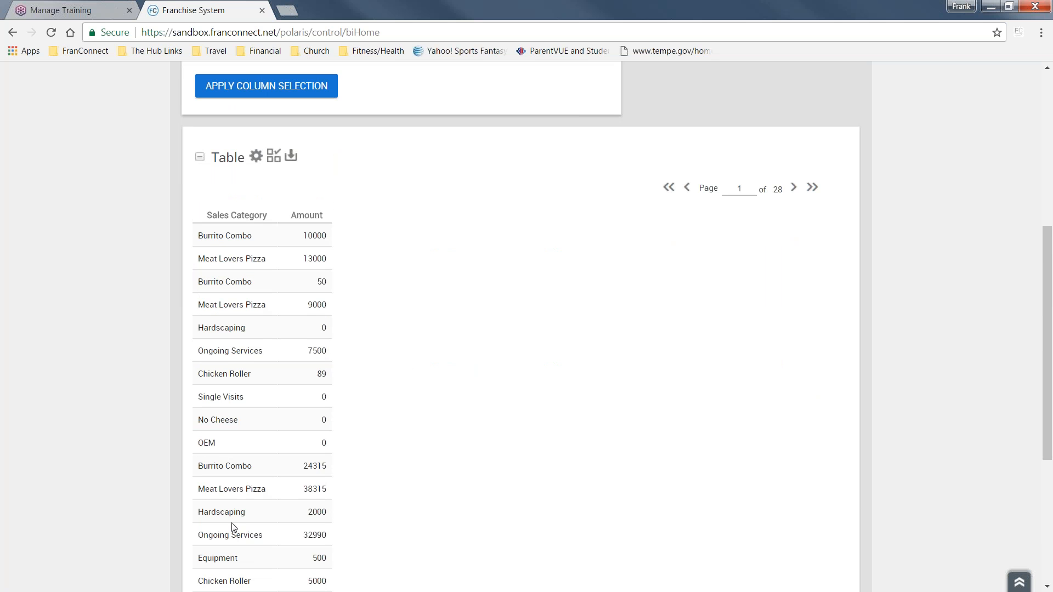
{"action": "scroll", "coordinate": [413, 485], "scroll_direction": "up", "scroll_amount": 4}
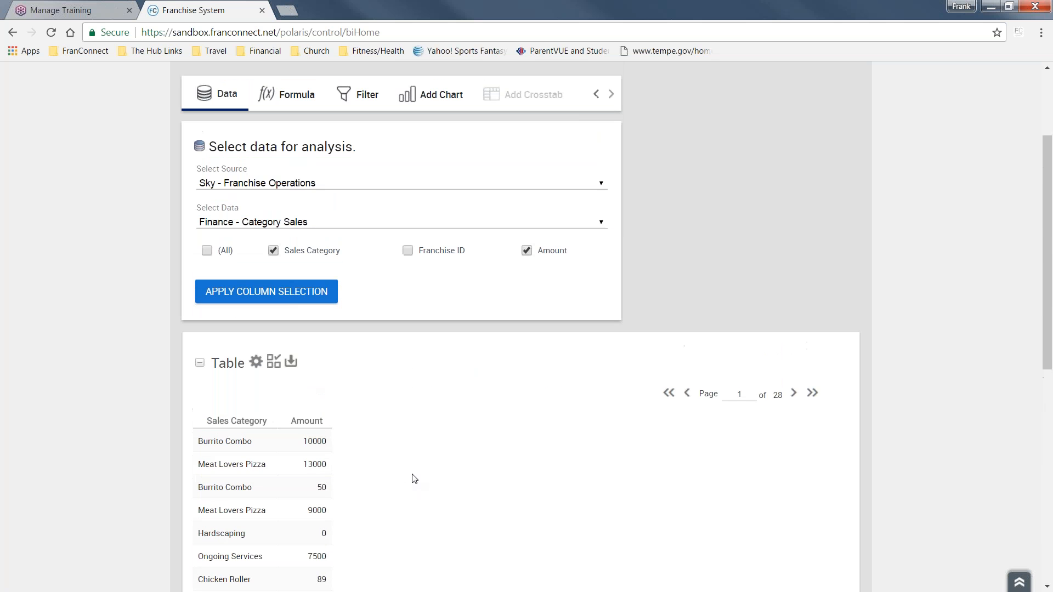
Reselect all columns for the analysis, apply the selection and check the table.
{"action": "left_click", "coordinate": [207, 252]}
{"action": "left_click", "coordinate": [263, 291]}
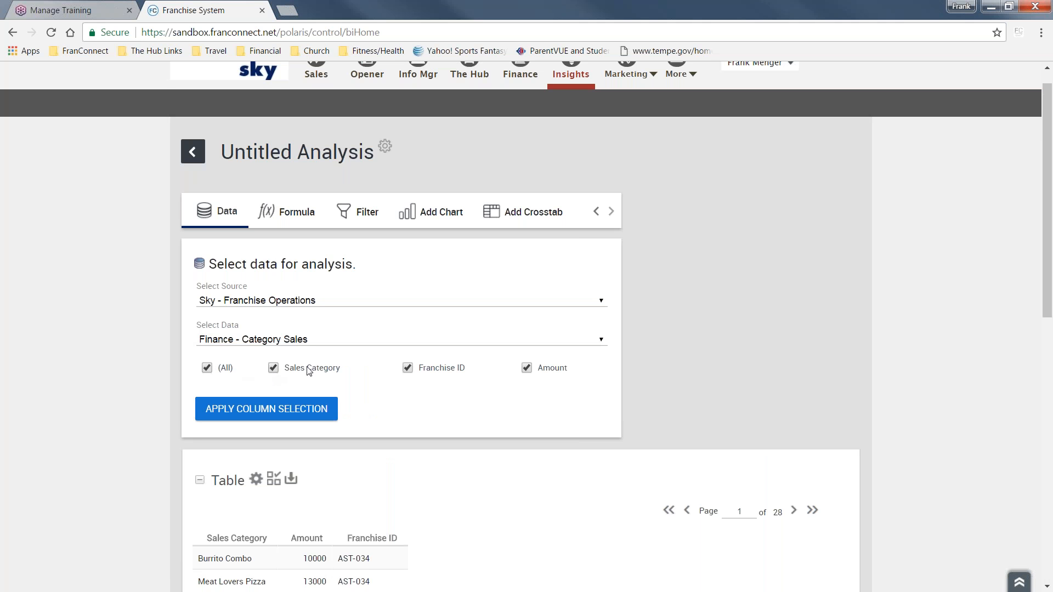
{"action": "scroll", "coordinate": [487, 389], "scroll_direction": "down", "scroll_amount": 1}
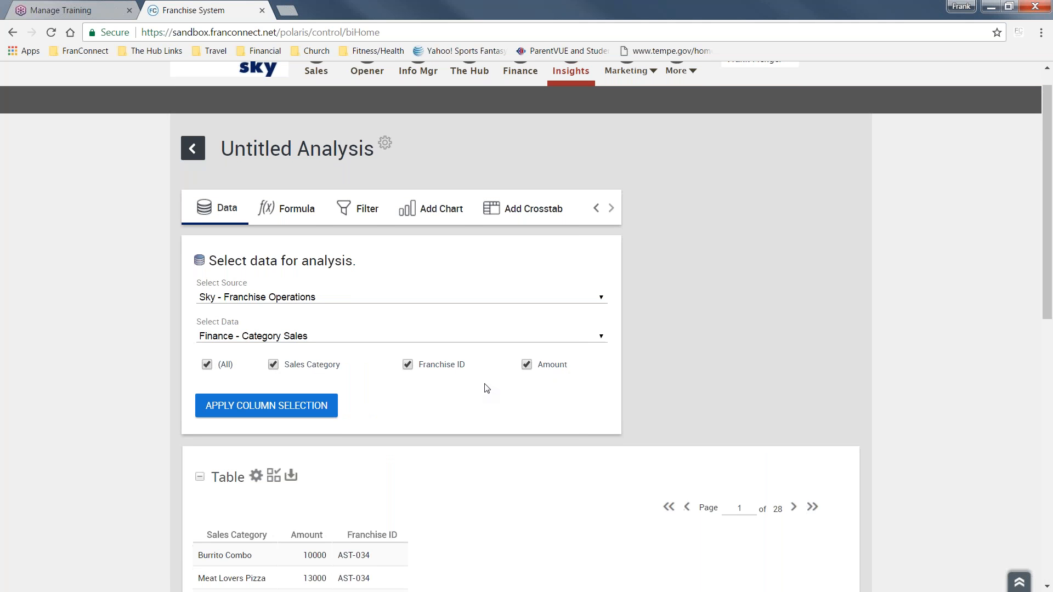
{"action": "scroll", "coordinate": [486, 386], "scroll_direction": "down", "scroll_amount": 5}
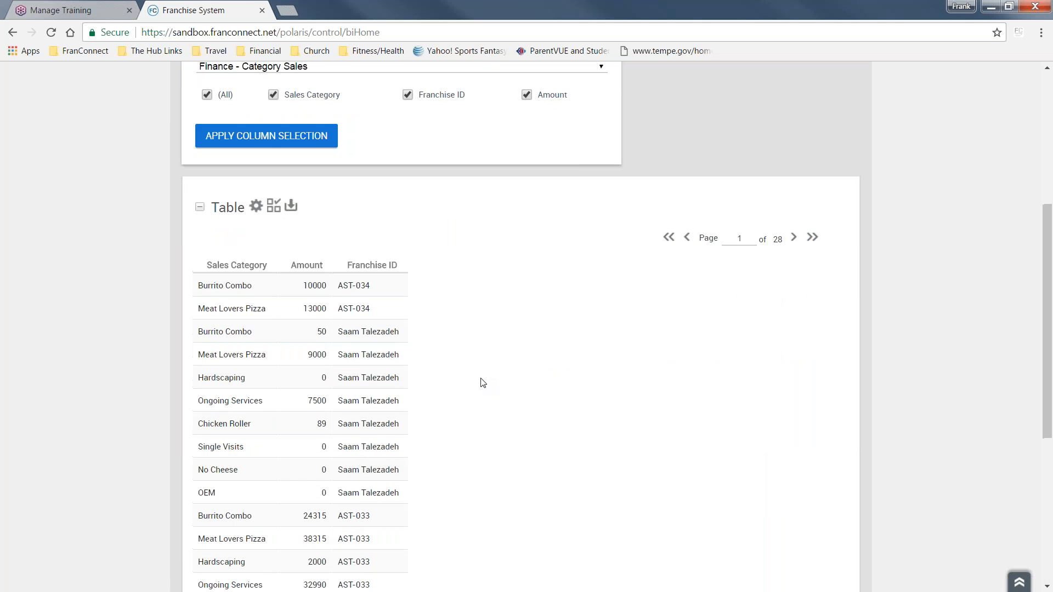
{"action": "scroll", "coordinate": [482, 383], "scroll_direction": "up", "scroll_amount": 5}
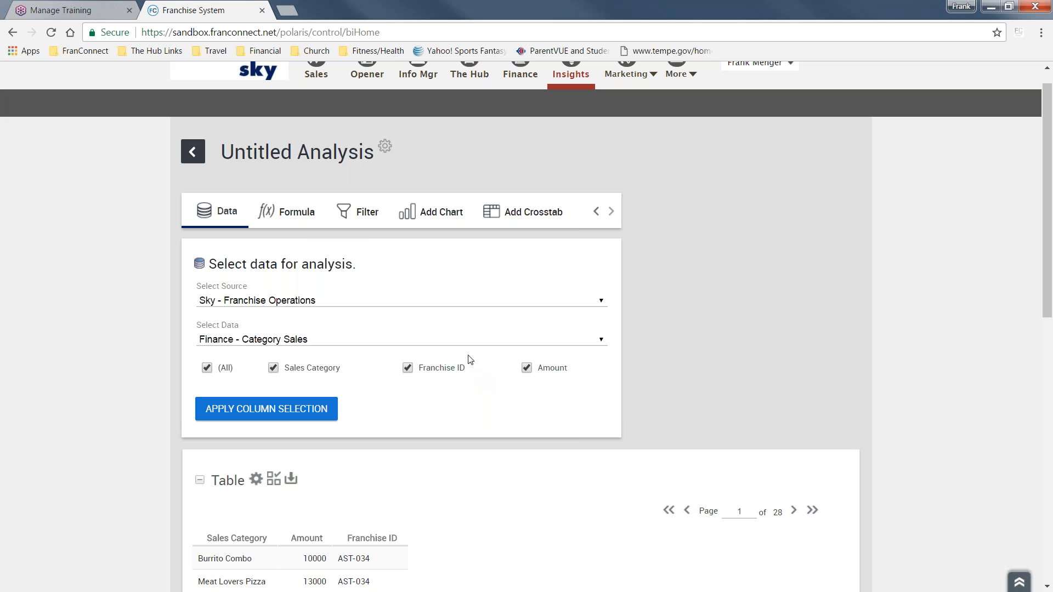
Add a filter that keeps only rows with Amount > 5000 and review the filtered table.
{"action": "left_click", "coordinate": [365, 216]}
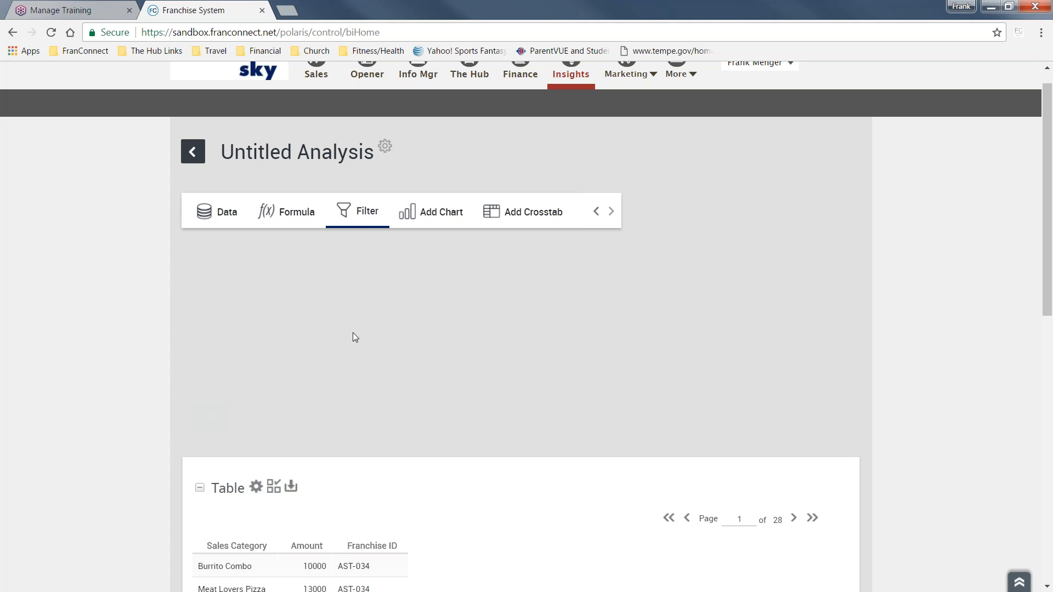
{"action": "left_click", "coordinate": [566, 310]}
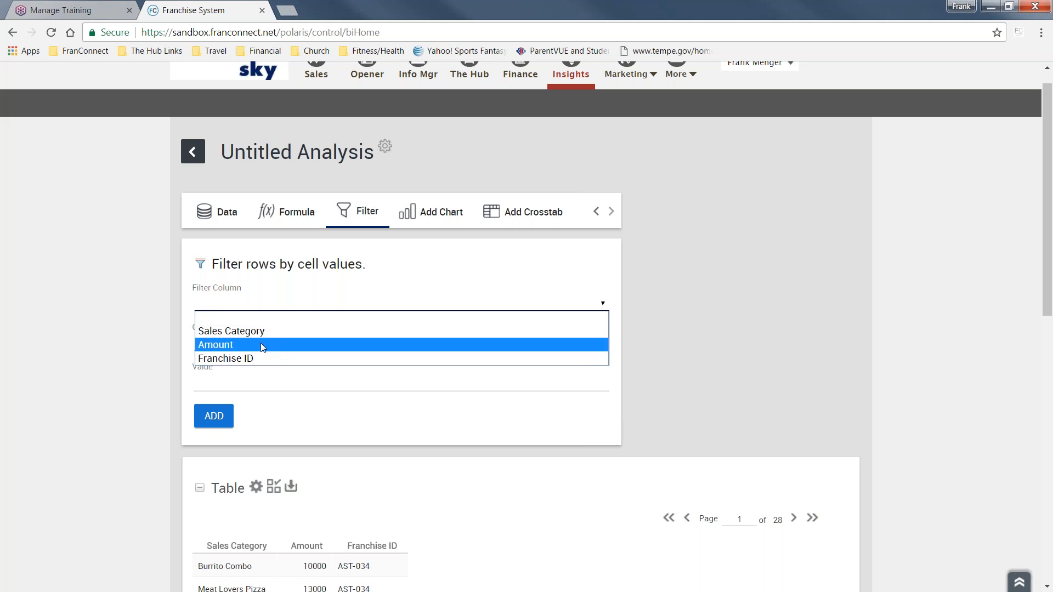
{"action": "left_click", "coordinate": [233, 345]}
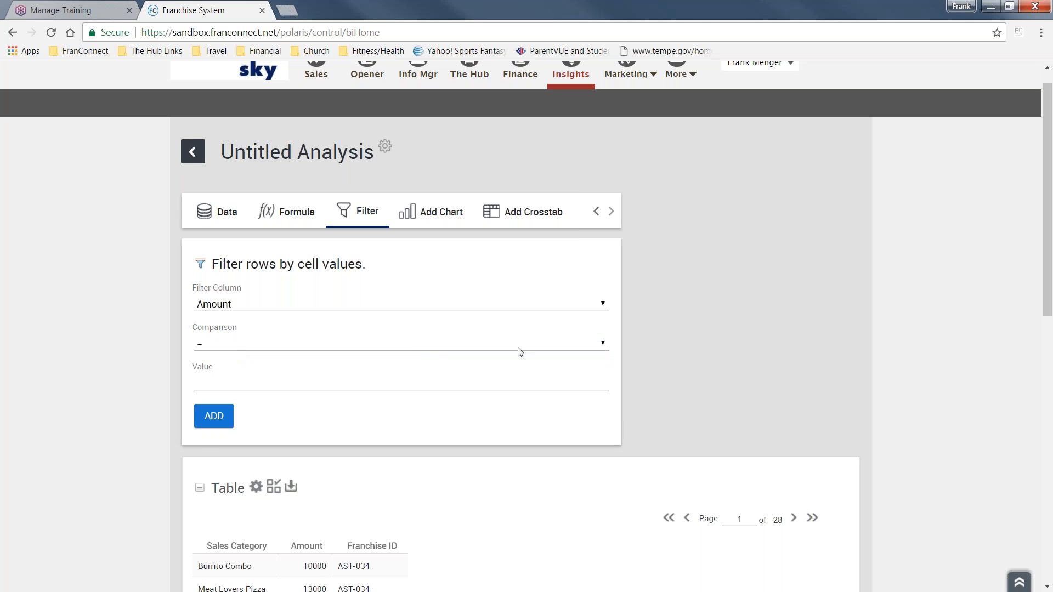
{"action": "left_click", "coordinate": [601, 343]}
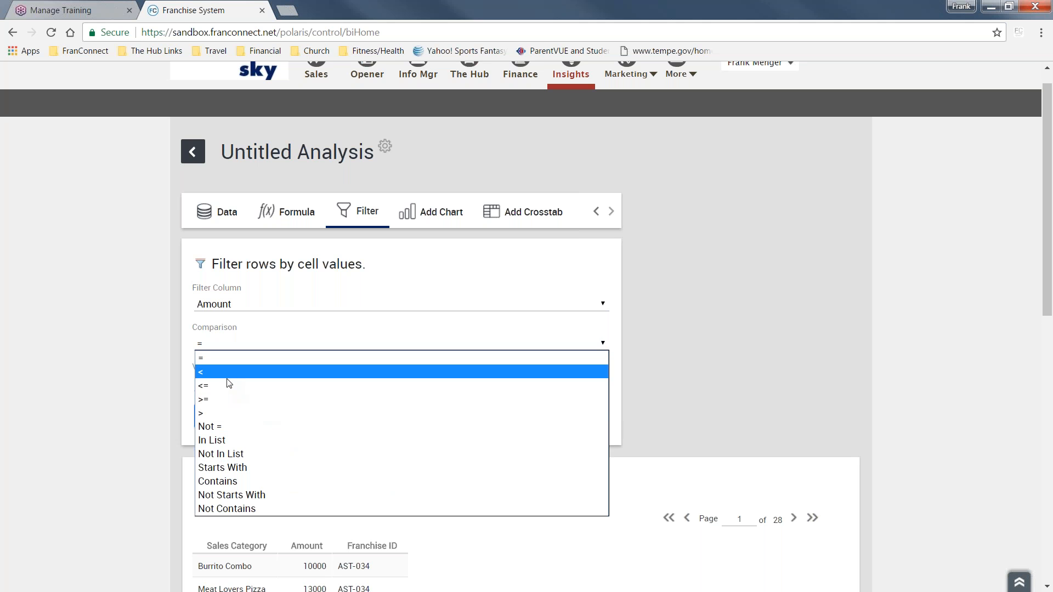
{"action": "left_click", "coordinate": [215, 413]}
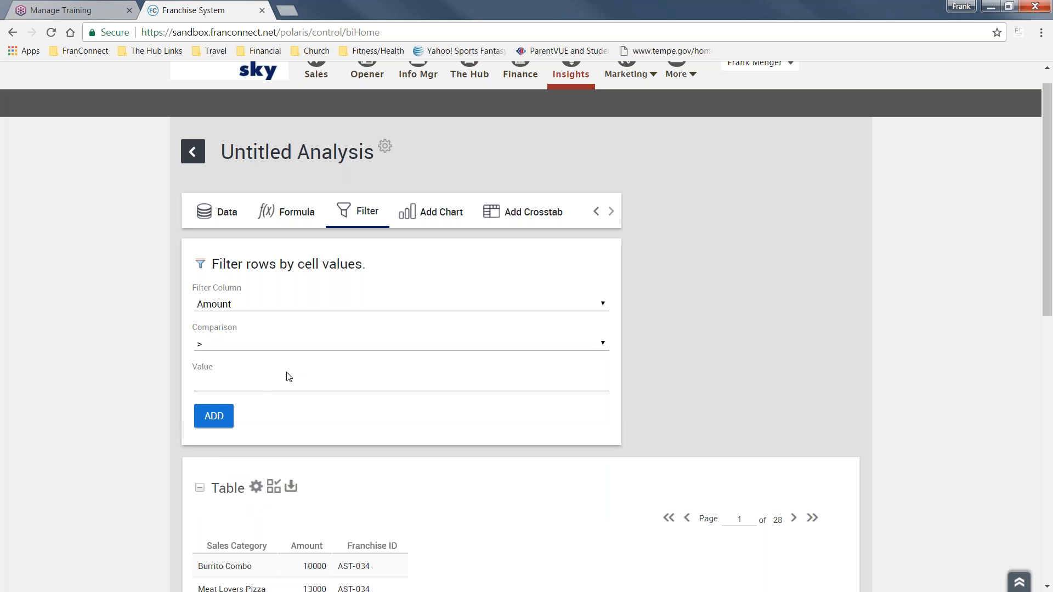
{"action": "left_click", "coordinate": [256, 376]}
{"action": "type", "text": "5000"}
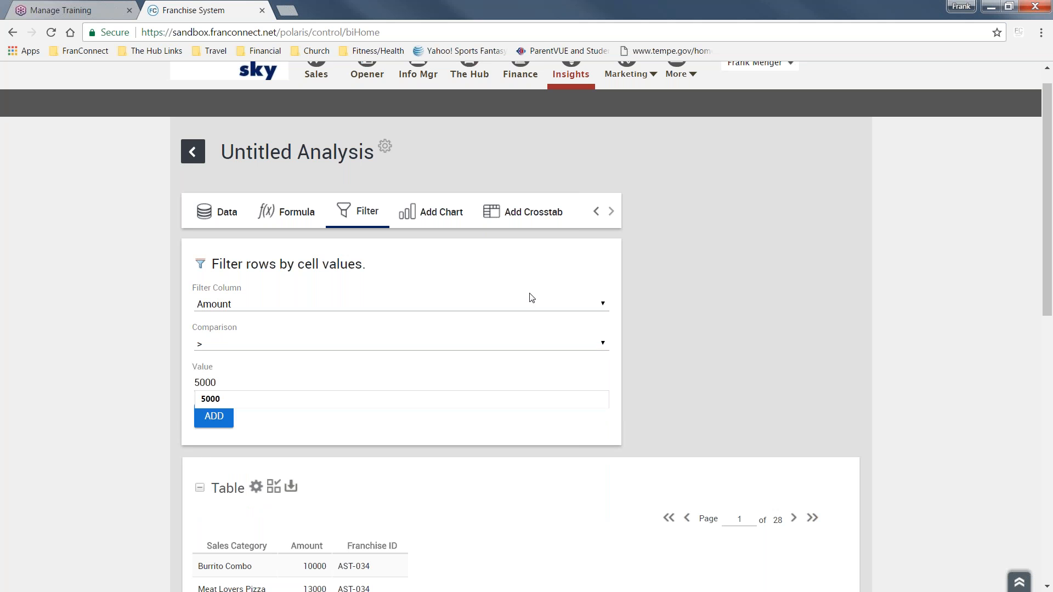
{"action": "left_click", "coordinate": [763, 359]}
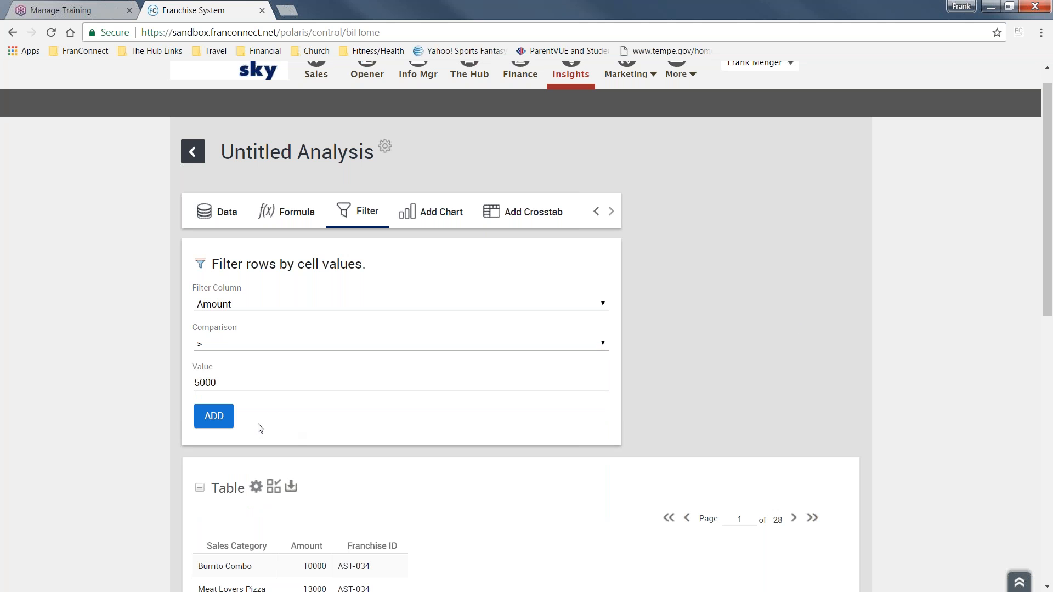
{"action": "left_click", "coordinate": [221, 419]}
{"action": "scroll", "coordinate": [880, 301], "scroll_direction": "down", "scroll_amount": 1}
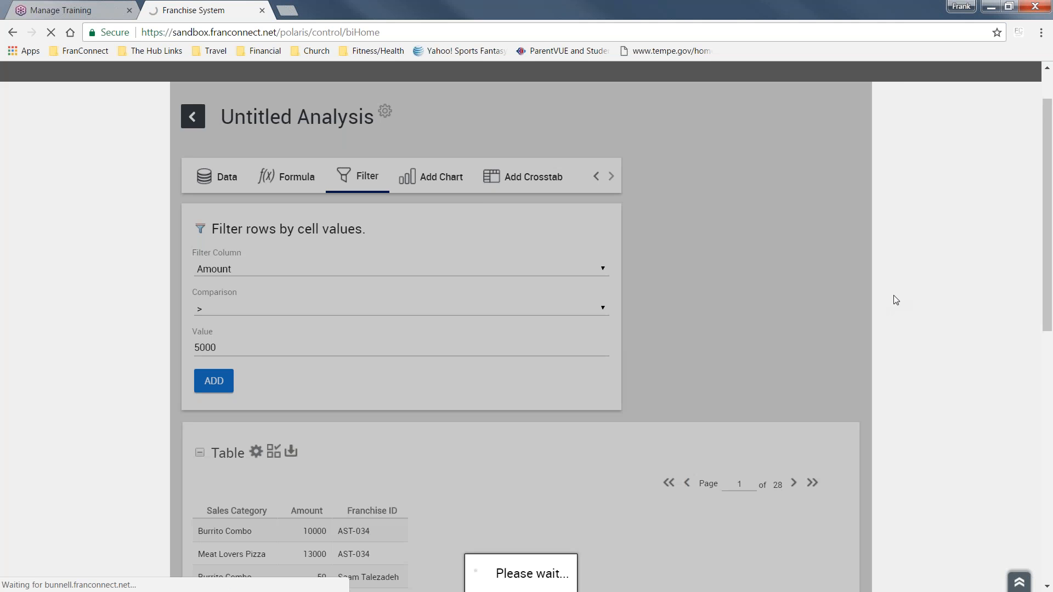
{"action": "scroll", "coordinate": [808, 256], "scroll_direction": "down", "scroll_amount": 5}
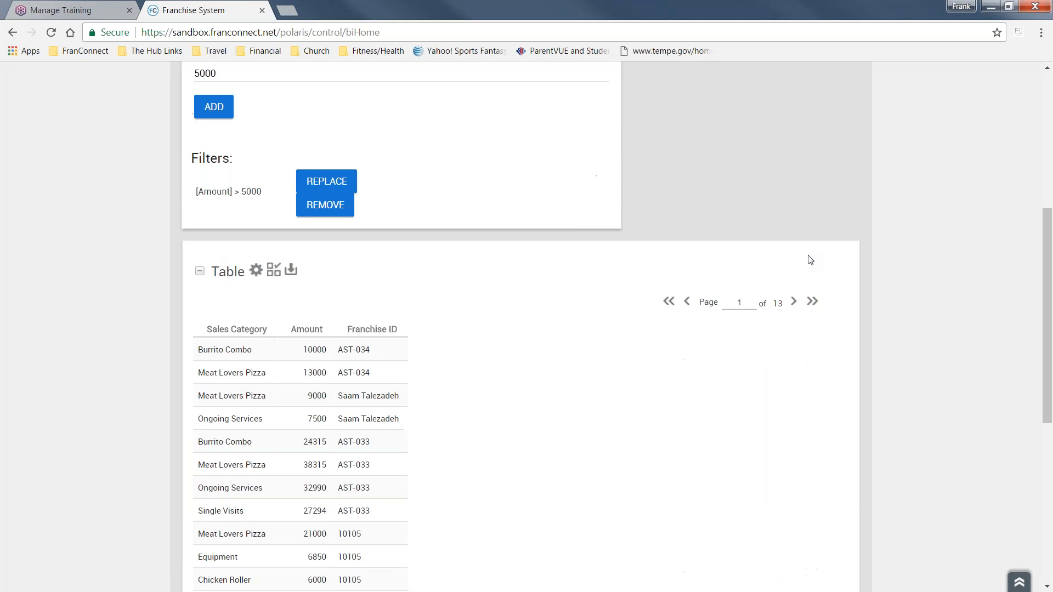
{"action": "scroll", "coordinate": [811, 259], "scroll_direction": "down", "scroll_amount": 3}
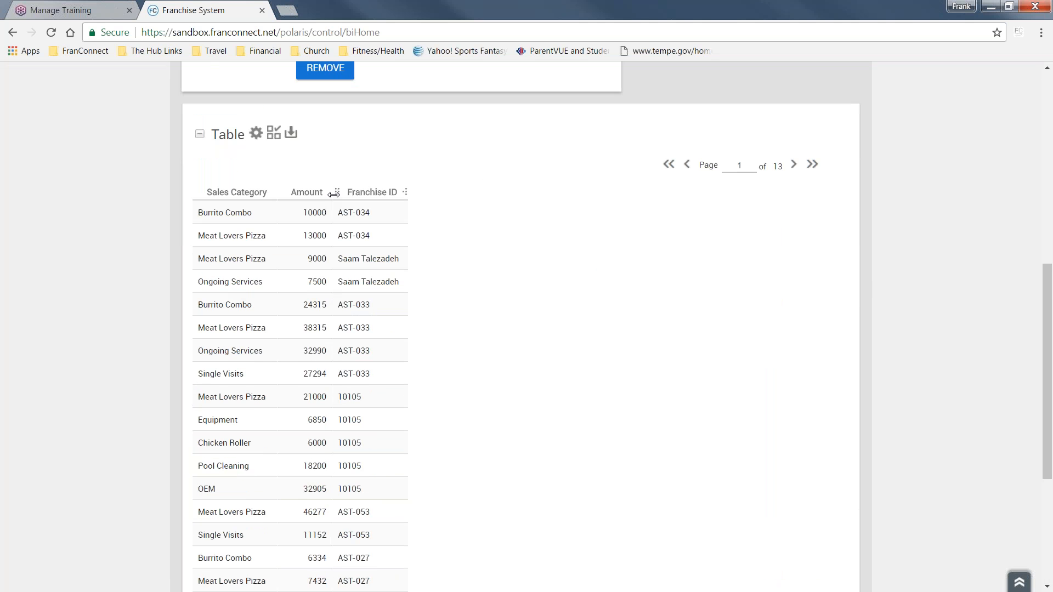
Examine the rows of the table filtered by Amount > 5000.
{"action": "scroll", "coordinate": [315, 253], "scroll_direction": "down", "scroll_amount": 3}
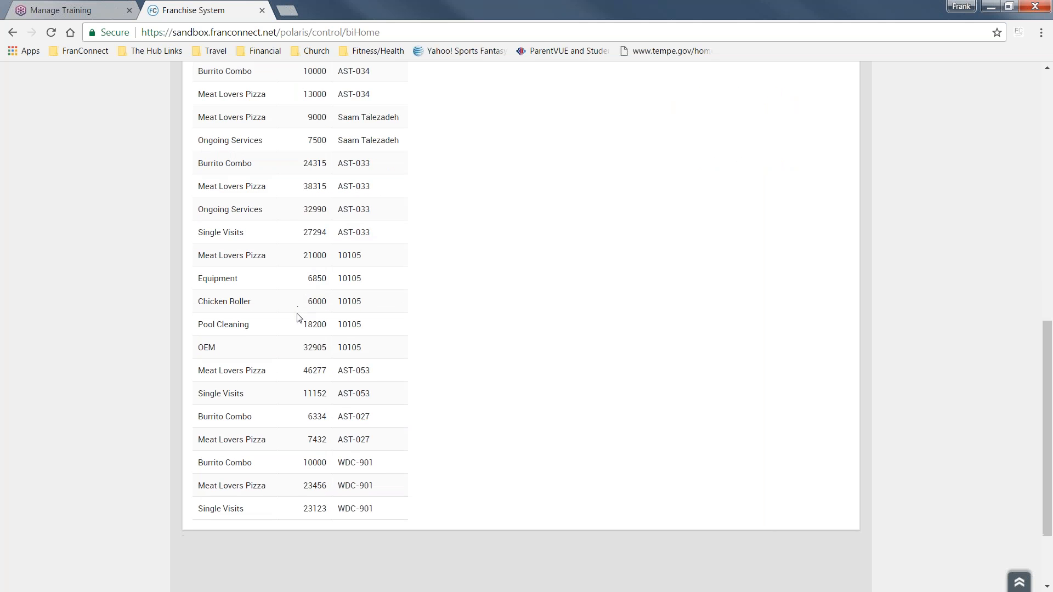
{"action": "scroll", "coordinate": [299, 318], "scroll_direction": "down", "scroll_amount": 2}
{"action": "scroll", "coordinate": [321, 194], "scroll_direction": "up", "scroll_amount": 4}
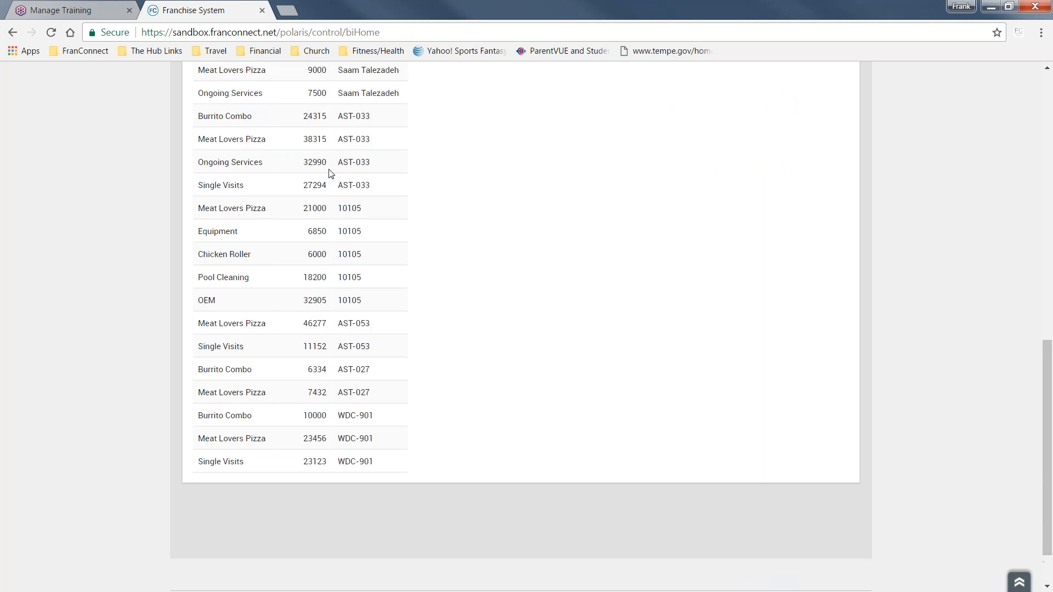
{"action": "scroll", "coordinate": [329, 175], "scroll_direction": "down", "scroll_amount": 2}
{"action": "scroll", "coordinate": [331, 174], "scroll_direction": "up", "scroll_amount": 4}
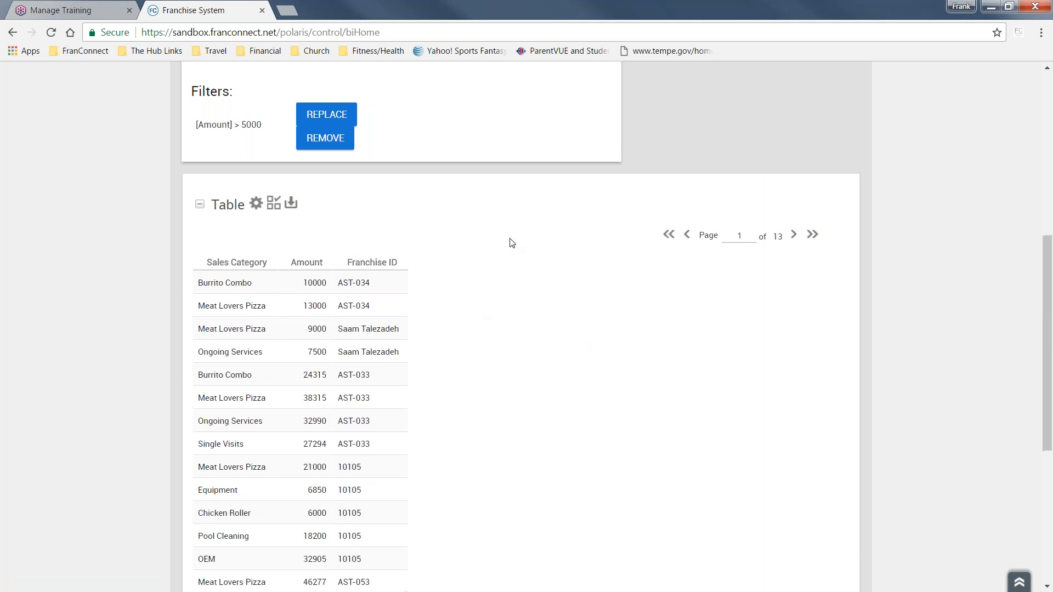
Add a second filter that keeps only rows with Sales Category = Burrito Combo and review the filtered table.
{"action": "scroll", "coordinate": [510, 242], "scroll_direction": "up", "scroll_amount": 4}
{"action": "scroll", "coordinate": [501, 234], "scroll_direction": "up", "scroll_amount": 1}
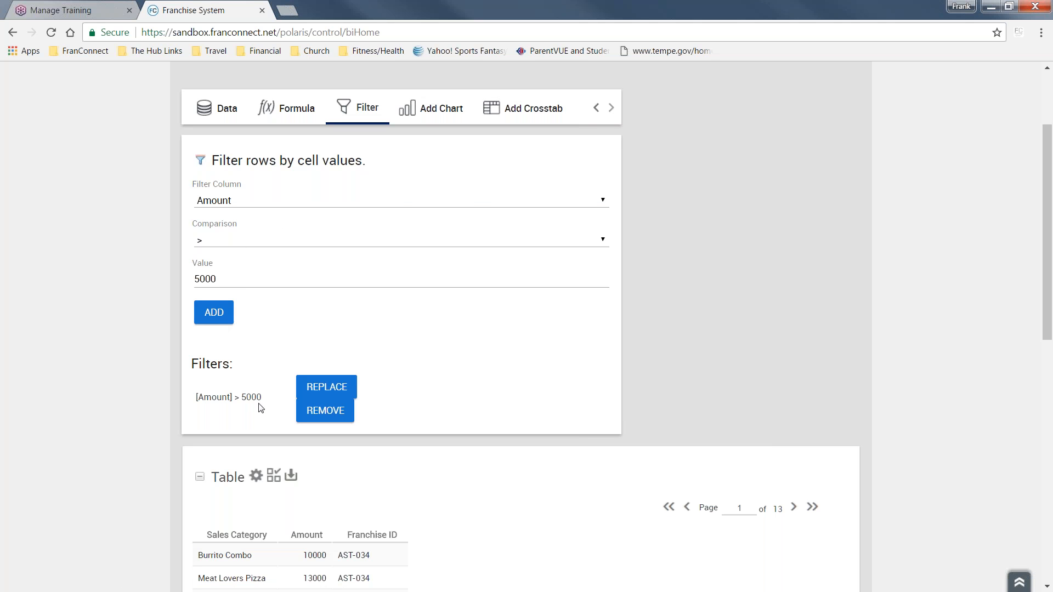
{"action": "left_click", "coordinate": [592, 205]}
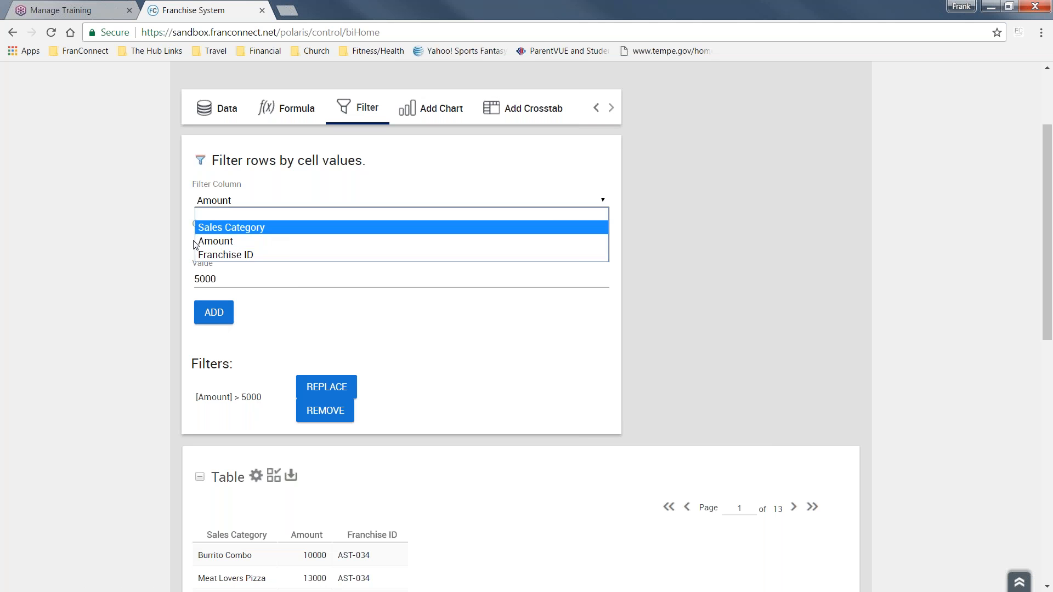
{"action": "left_click", "coordinate": [240, 227]}
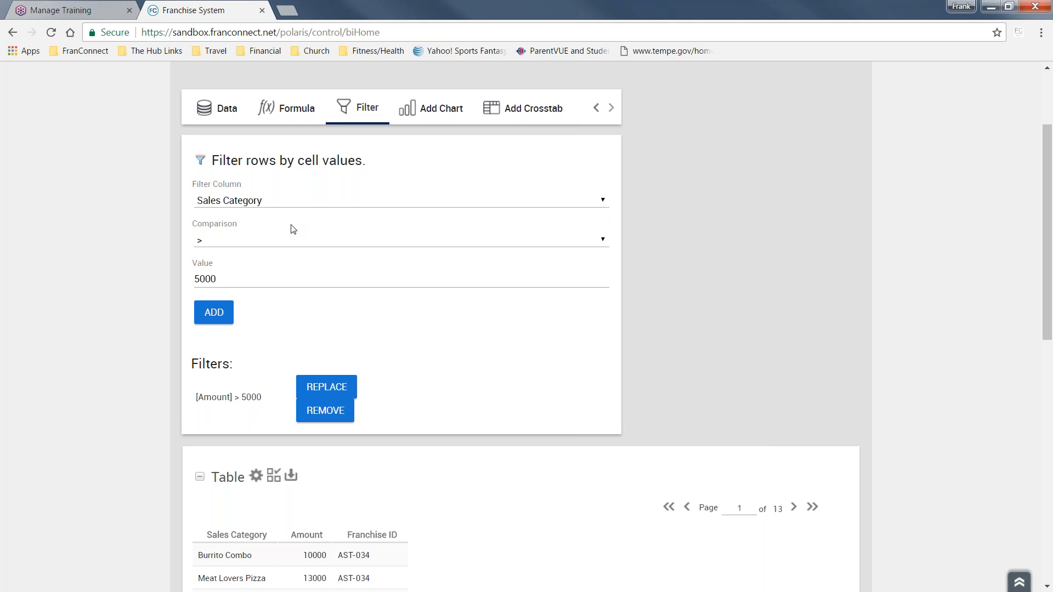
{"action": "left_click", "coordinate": [605, 239]}
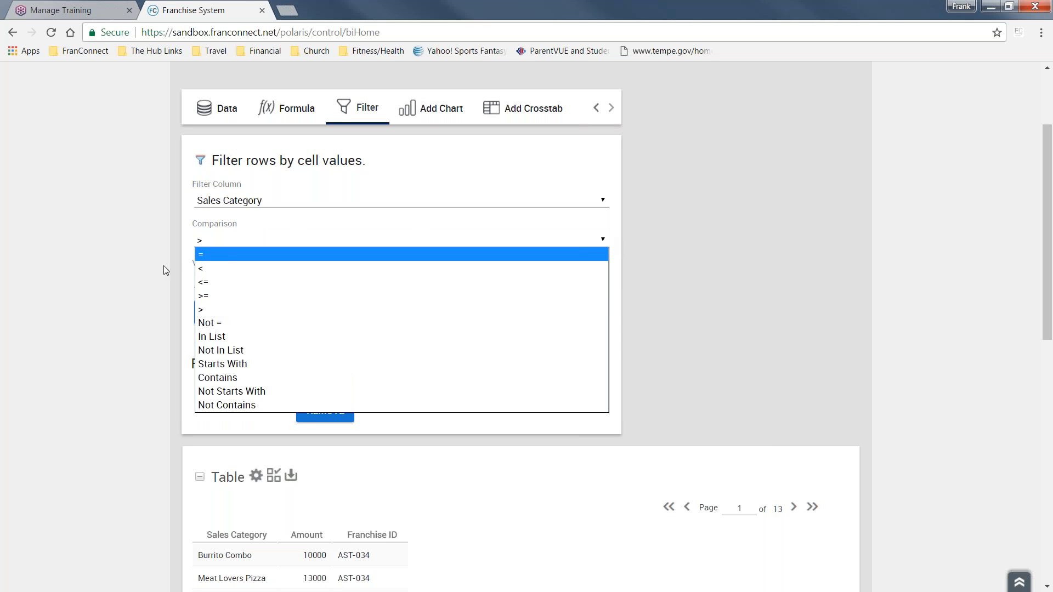
{"action": "left_click", "coordinate": [210, 256]}
{"action": "double_click", "coordinate": [244, 279]}
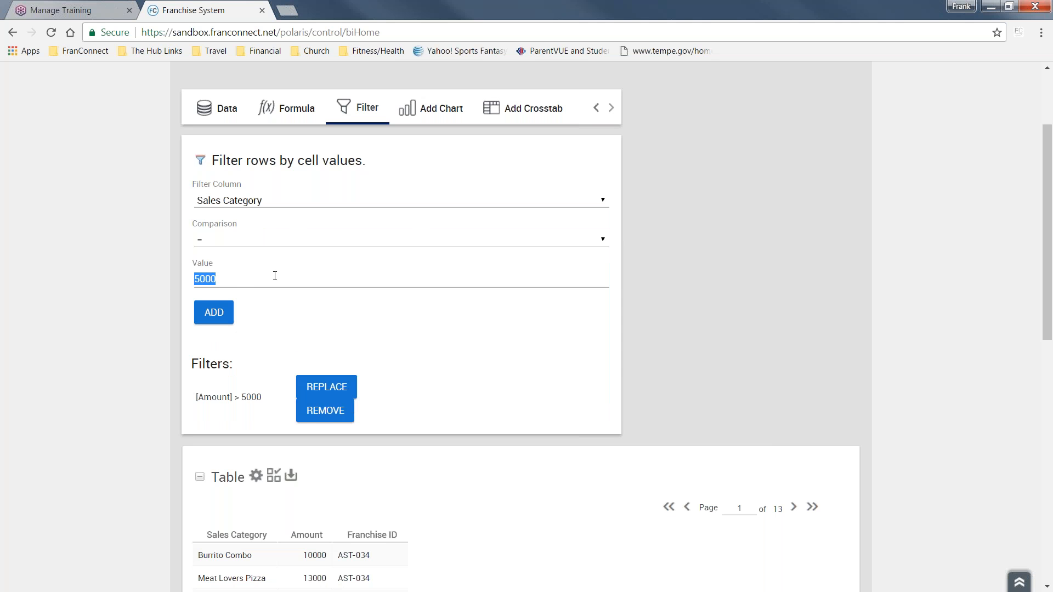
{"action": "scroll", "coordinate": [709, 285], "scroll_direction": "down", "scroll_amount": 3}
{"action": "scroll", "coordinate": [428, 378], "scroll_direction": "up", "scroll_amount": 3}
{"action": "type", "text": "Burrito Combo"}
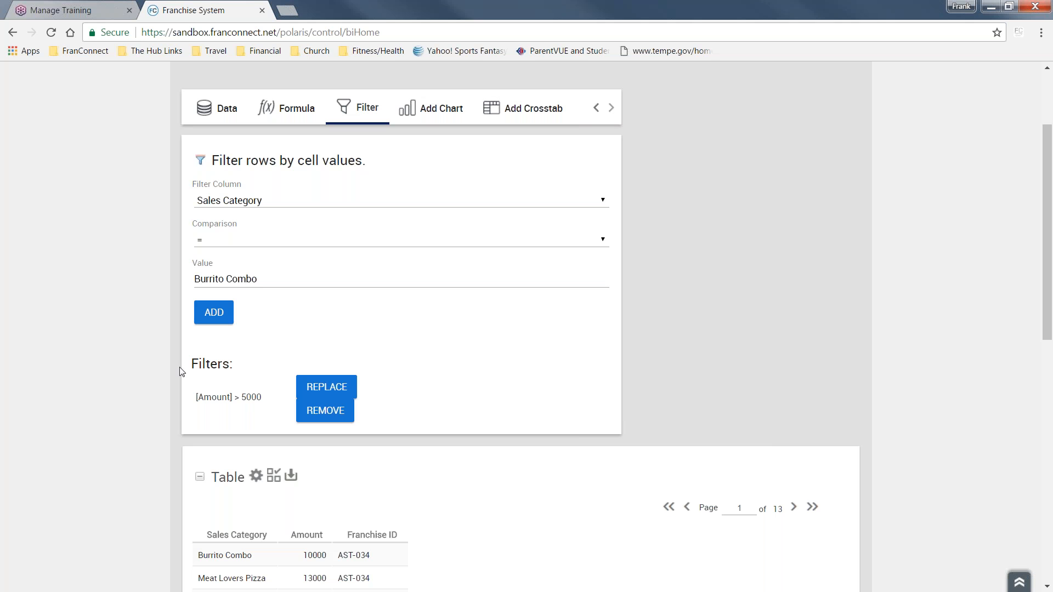
{"action": "left_click", "coordinate": [227, 322]}
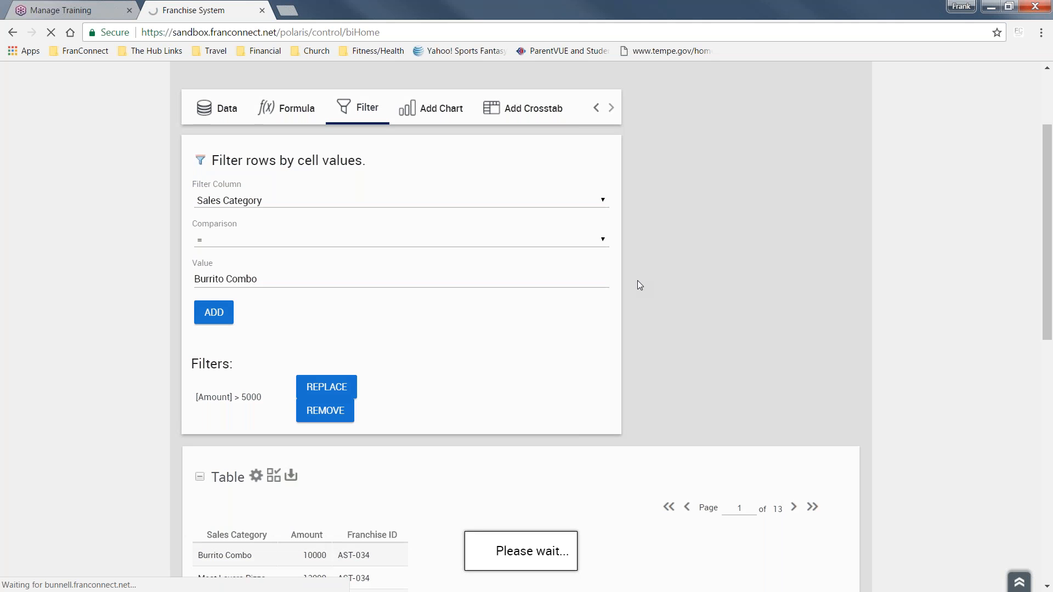
{"action": "scroll", "coordinate": [731, 320], "scroll_direction": "down", "scroll_amount": 10}
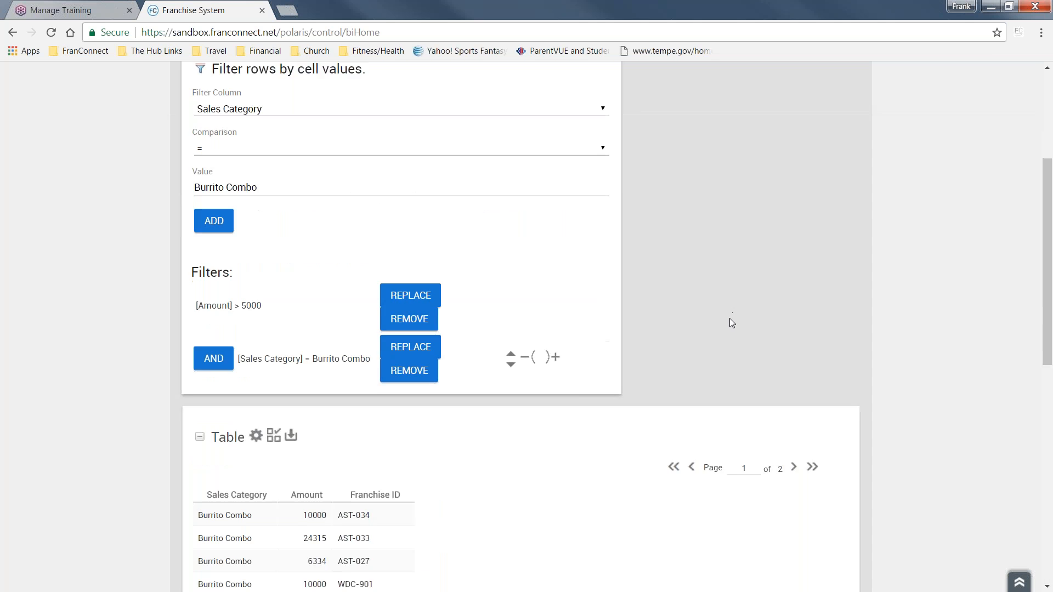
{"action": "scroll", "coordinate": [356, 366], "scroll_direction": "down", "scroll_amount": 2}
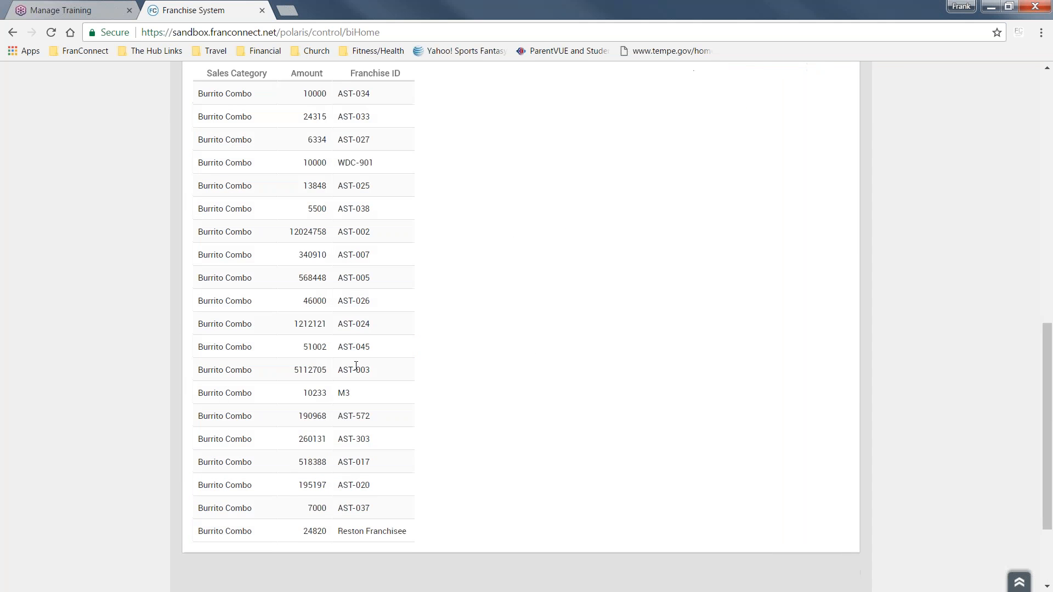
{"action": "scroll", "coordinate": [254, 235], "scroll_direction": "up", "scroll_amount": 2}
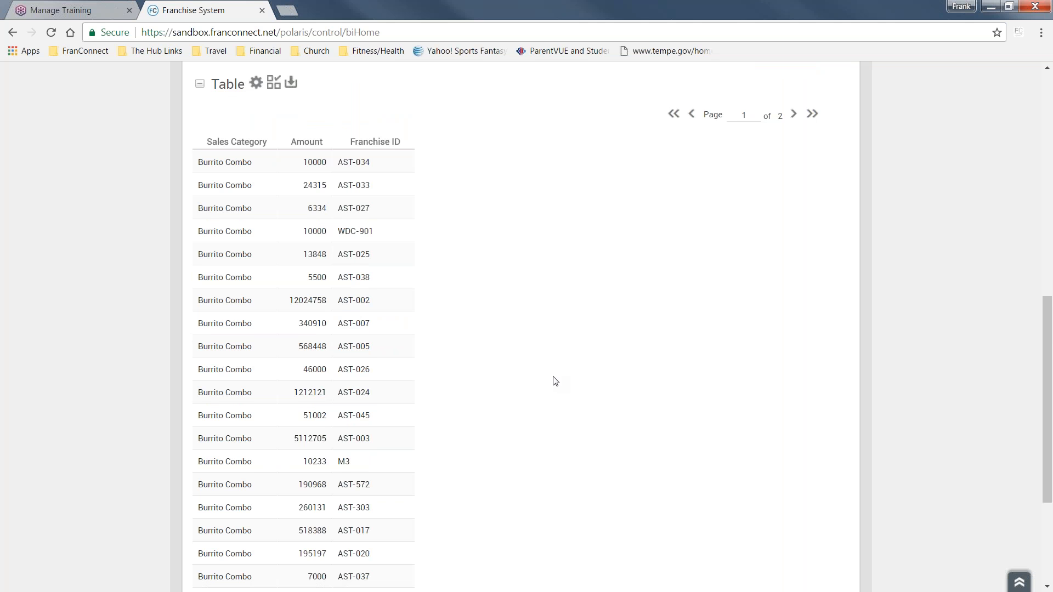
Combine the Amount and Sales Category filters with OR and check the Burrito Combo rows in the table.
{"action": "scroll", "coordinate": [554, 372], "scroll_direction": "up", "scroll_amount": 5}
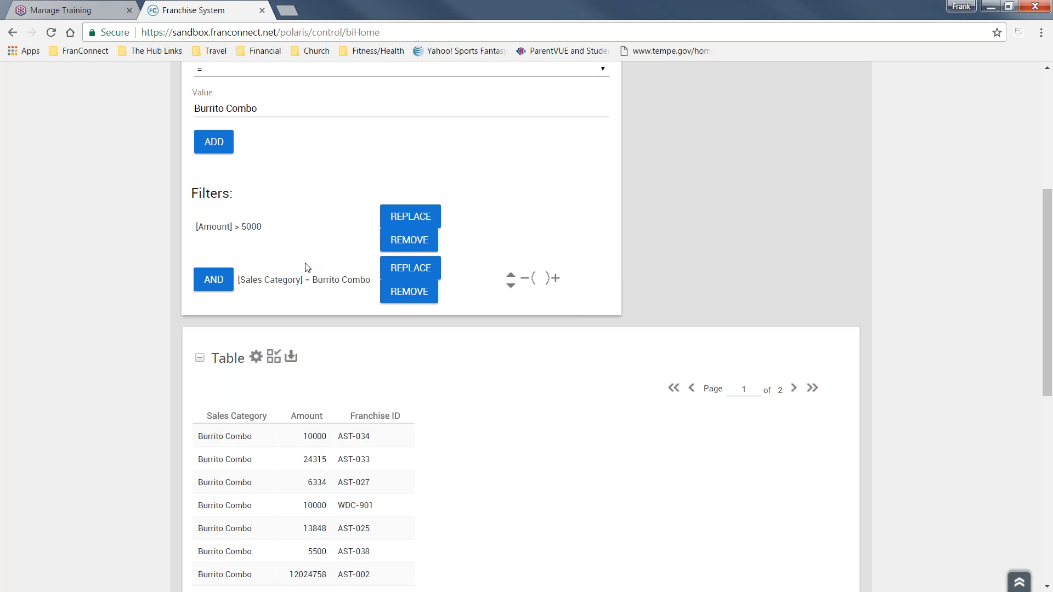
{"action": "left_click", "coordinate": [219, 283]}
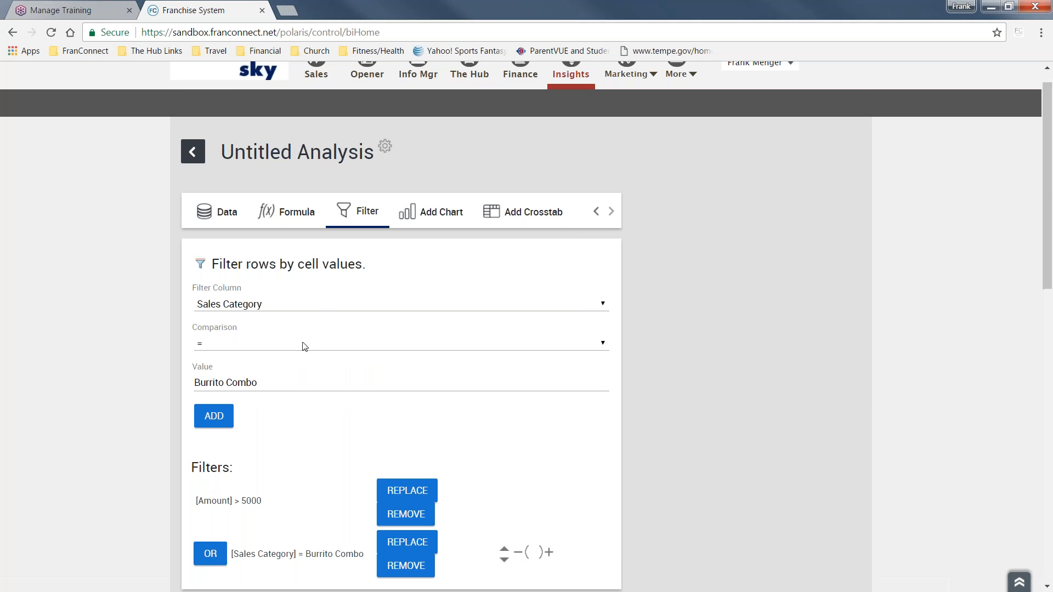
{"action": "scroll", "coordinate": [254, 487], "scroll_direction": "down", "scroll_amount": 3}
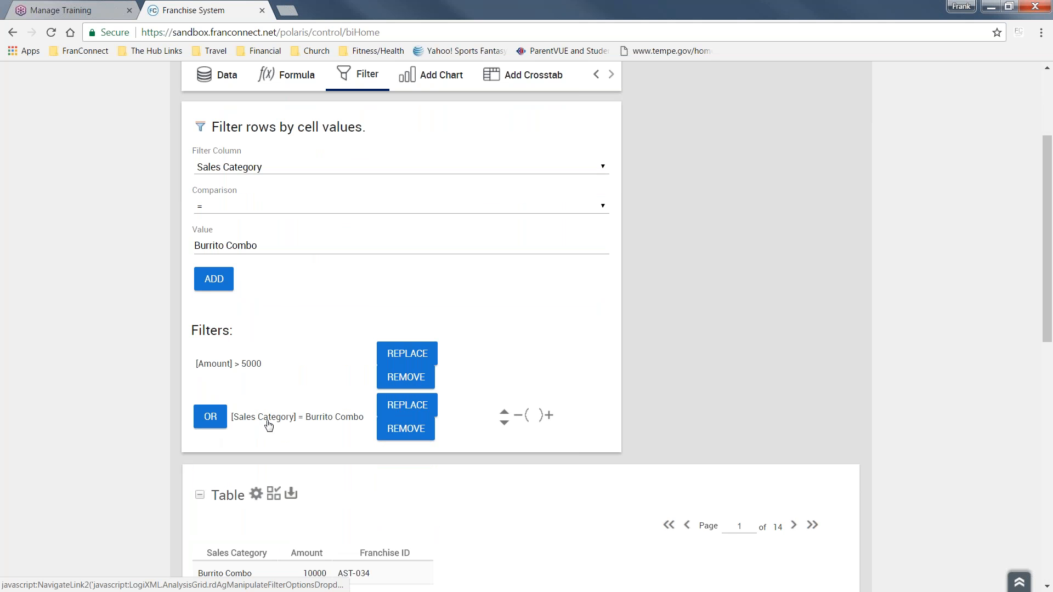
{"action": "scroll", "coordinate": [637, 389], "scroll_direction": "down", "scroll_amount": 1}
{"action": "scroll", "coordinate": [637, 391], "scroll_direction": "down", "scroll_amount": 4}
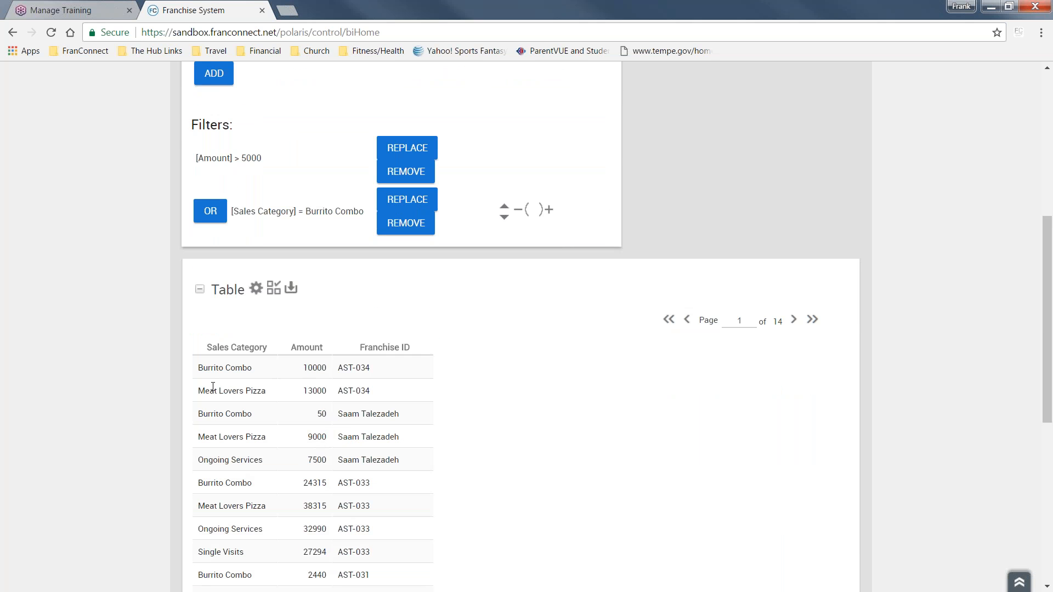
{"action": "double_click", "coordinate": [323, 412]}
{"action": "left_click_drag", "start_coordinate": [252, 414], "coordinate": [193, 415]}
{"action": "left_click", "coordinate": [192, 416]}
{"action": "left_click", "coordinate": [322, 414]}
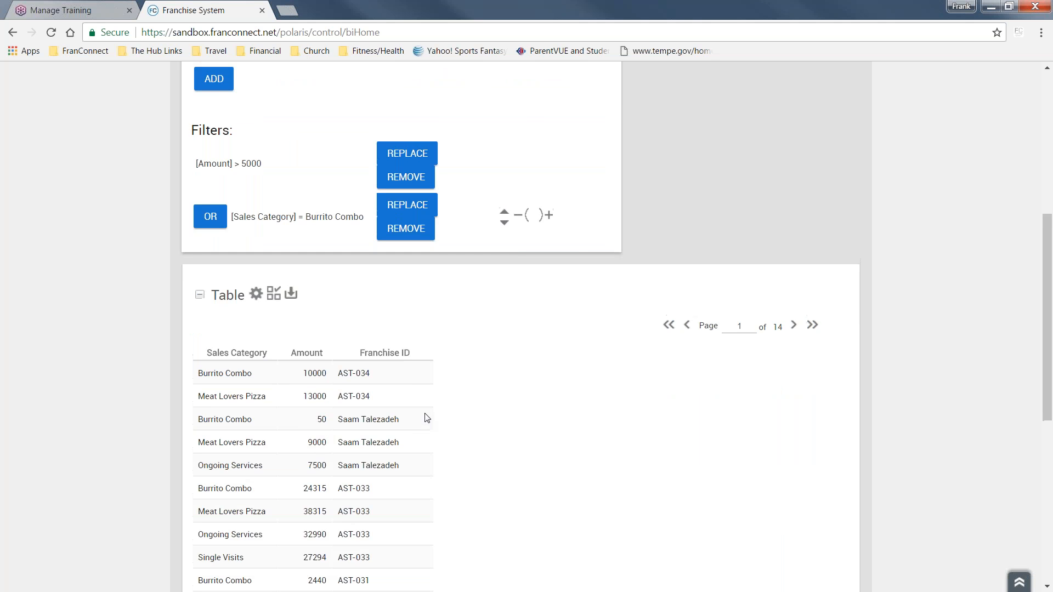
Add a chart to the analysis and review the default bar chart of Amount by Sales Category.
{"action": "scroll", "coordinate": [426, 417], "scroll_direction": "up", "scroll_amount": 4}
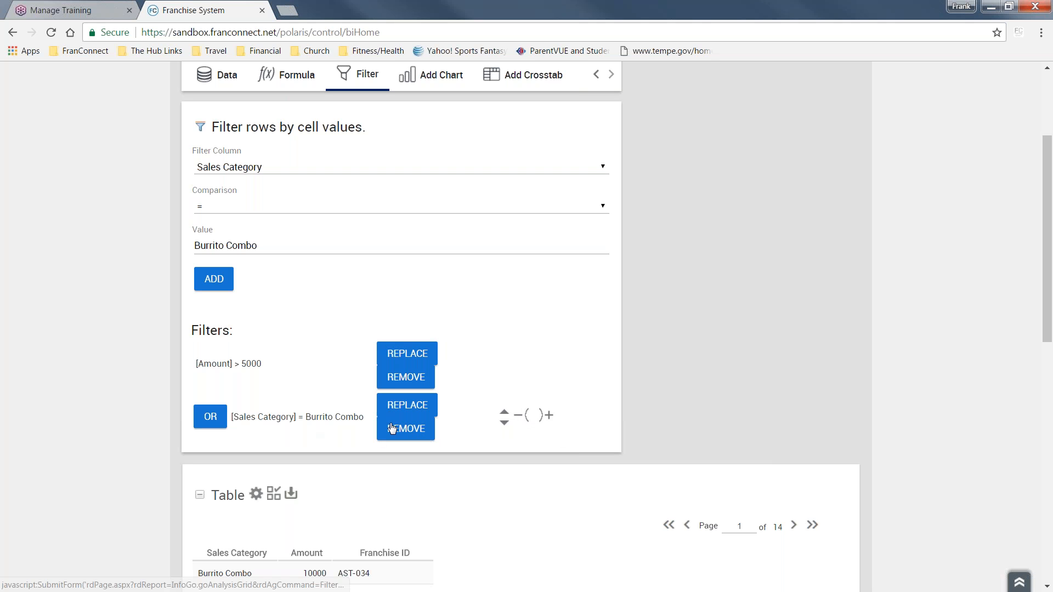
{"action": "scroll", "coordinate": [448, 327], "scroll_direction": "up", "scroll_amount": 3}
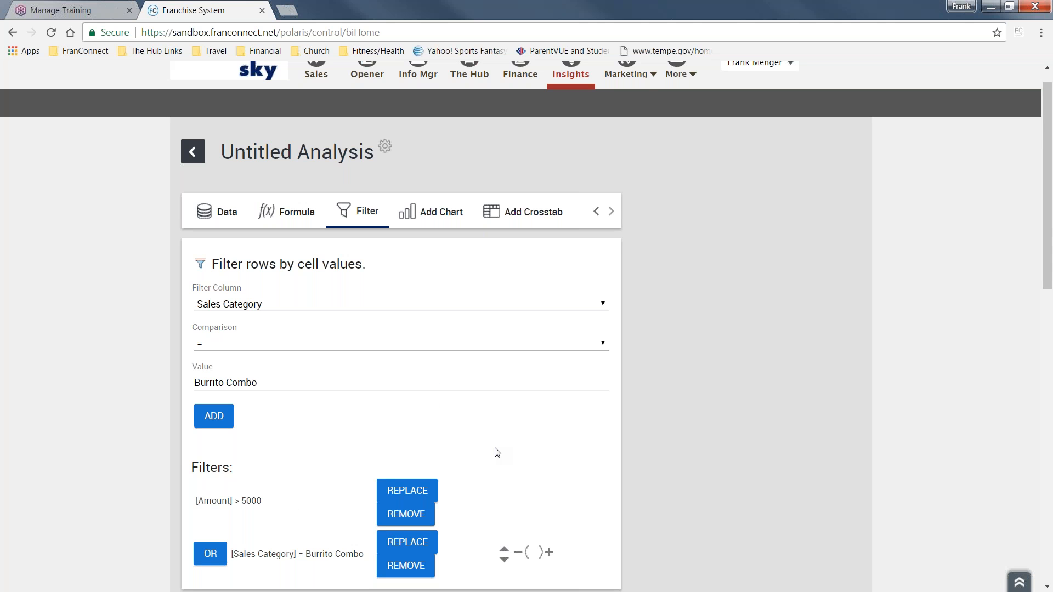
{"action": "scroll", "coordinate": [495, 452], "scroll_direction": "up", "scroll_amount": 1}
{"action": "scroll", "coordinate": [494, 451], "scroll_direction": "down", "scroll_amount": 1}
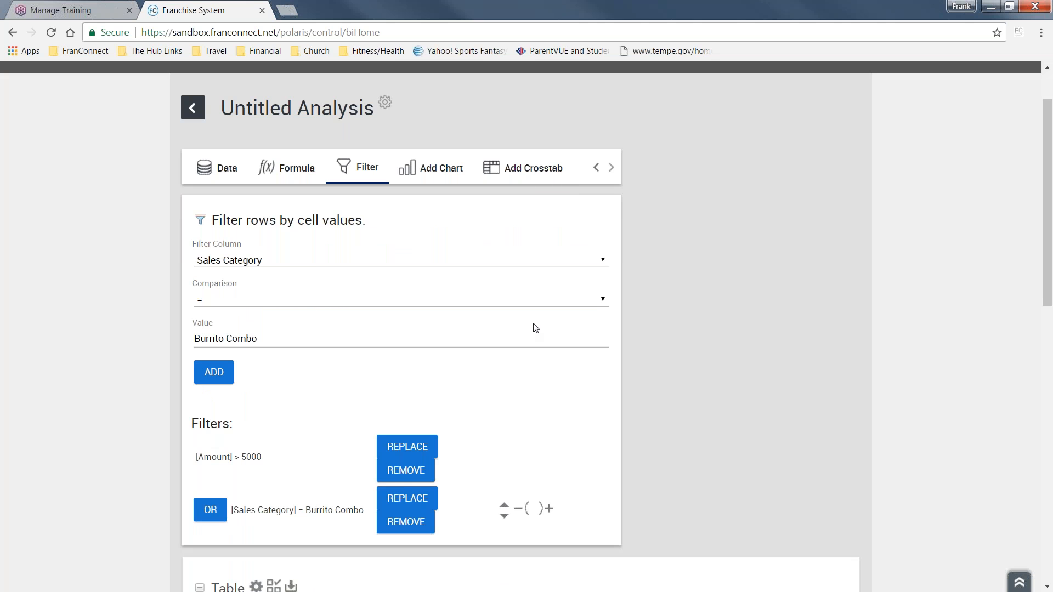
{"action": "scroll", "coordinate": [460, 288], "scroll_direction": "down", "scroll_amount": 8}
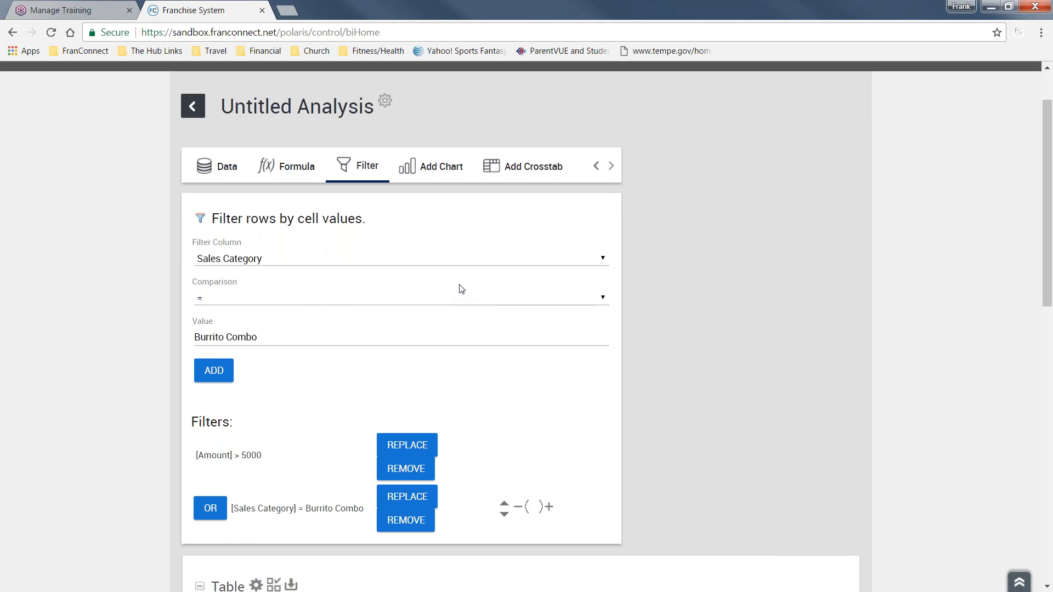
{"action": "scroll", "coordinate": [461, 277], "scroll_direction": "up", "scroll_amount": 7}
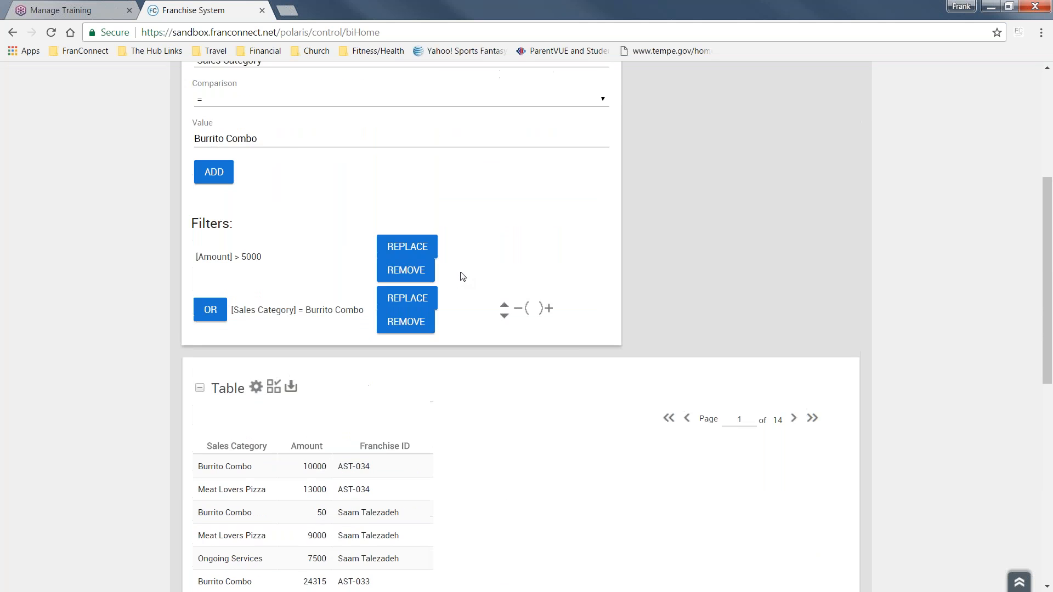
{"action": "left_click", "coordinate": [433, 100]}
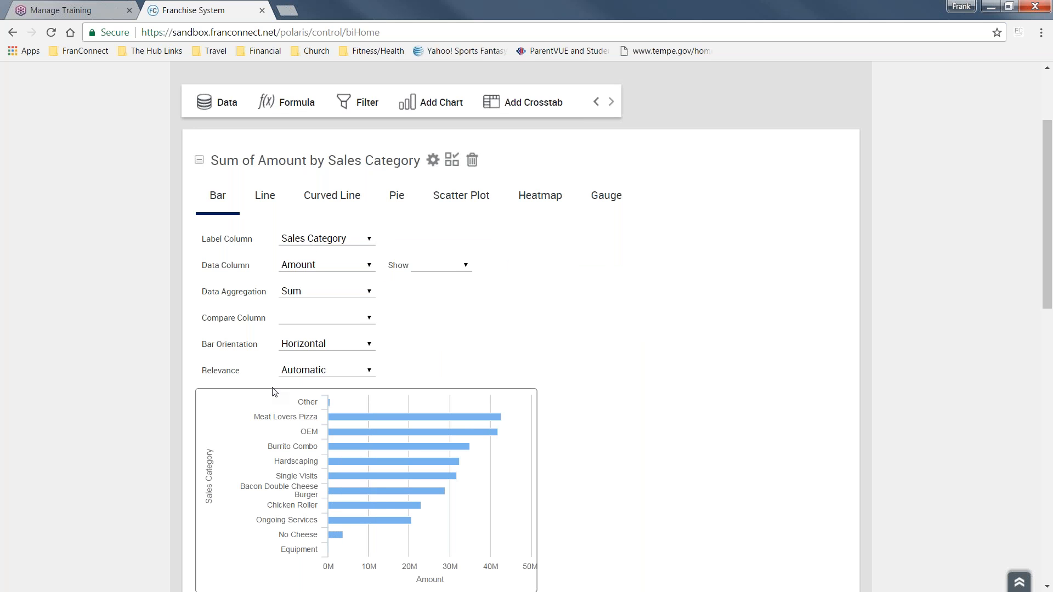
{"action": "scroll", "coordinate": [243, 484], "scroll_direction": "down", "scroll_amount": 1}
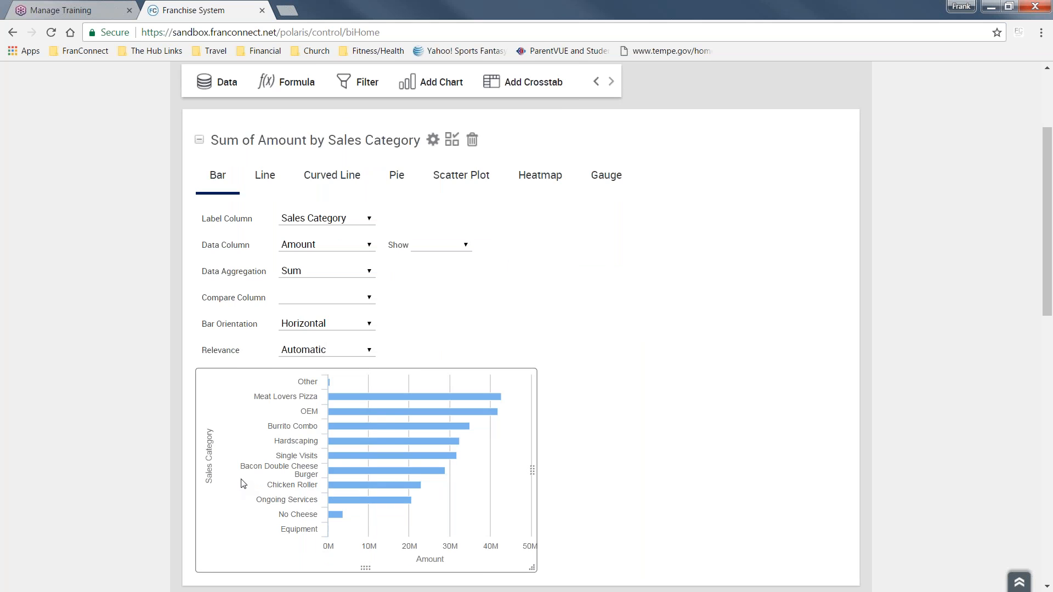
{"action": "scroll", "coordinate": [243, 484], "scroll_direction": "down", "scroll_amount": 2}
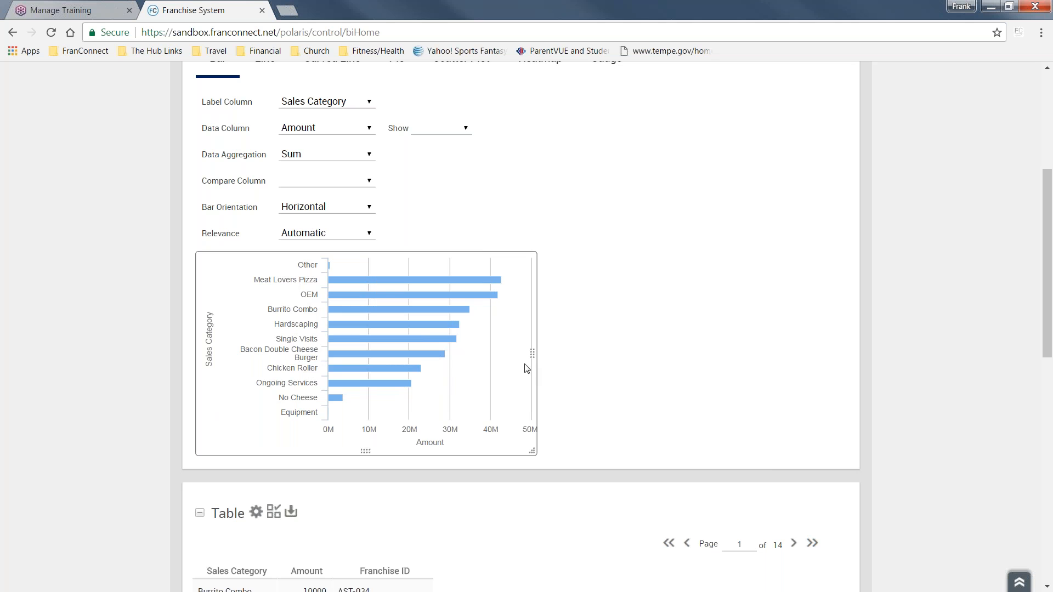
{"action": "scroll", "coordinate": [702, 305], "scroll_direction": "up", "scroll_amount": 1}
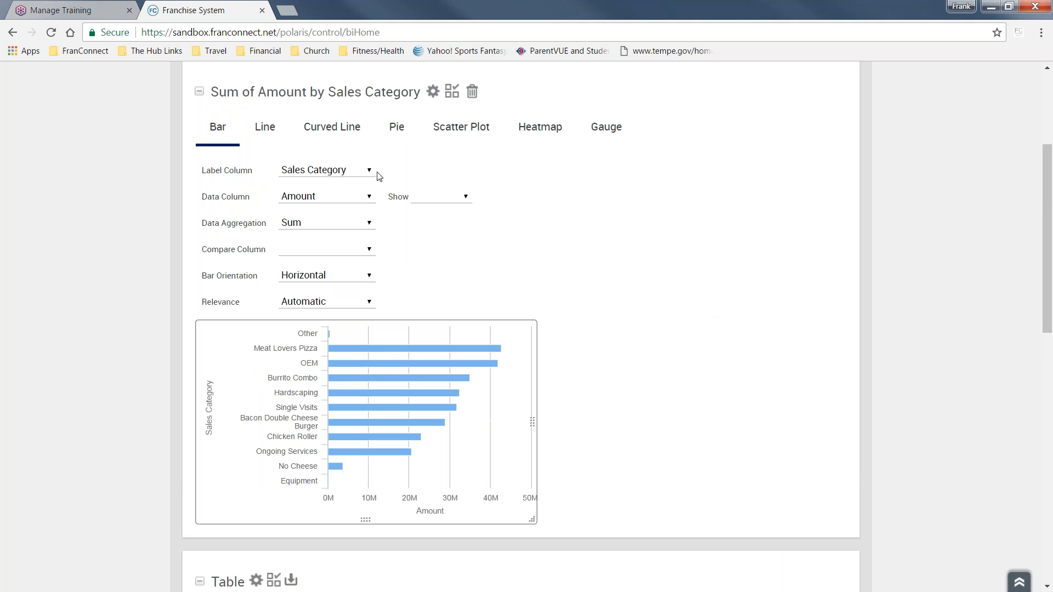
Look through the available choices for the bar chart's label column and data column without changing them.
{"action": "left_click", "coordinate": [370, 172]}
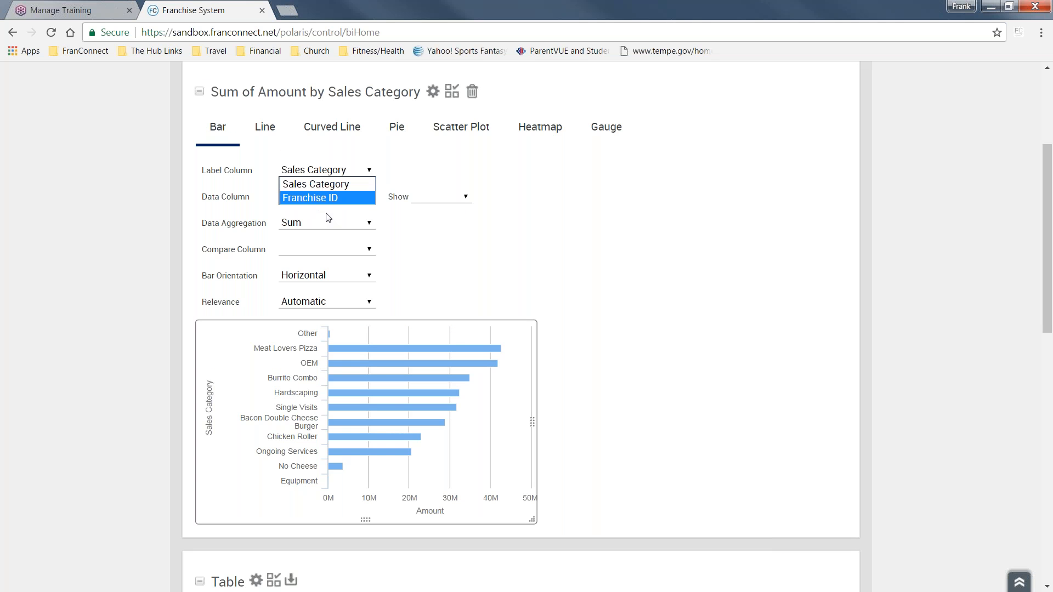
{"action": "left_click", "coordinate": [503, 147]}
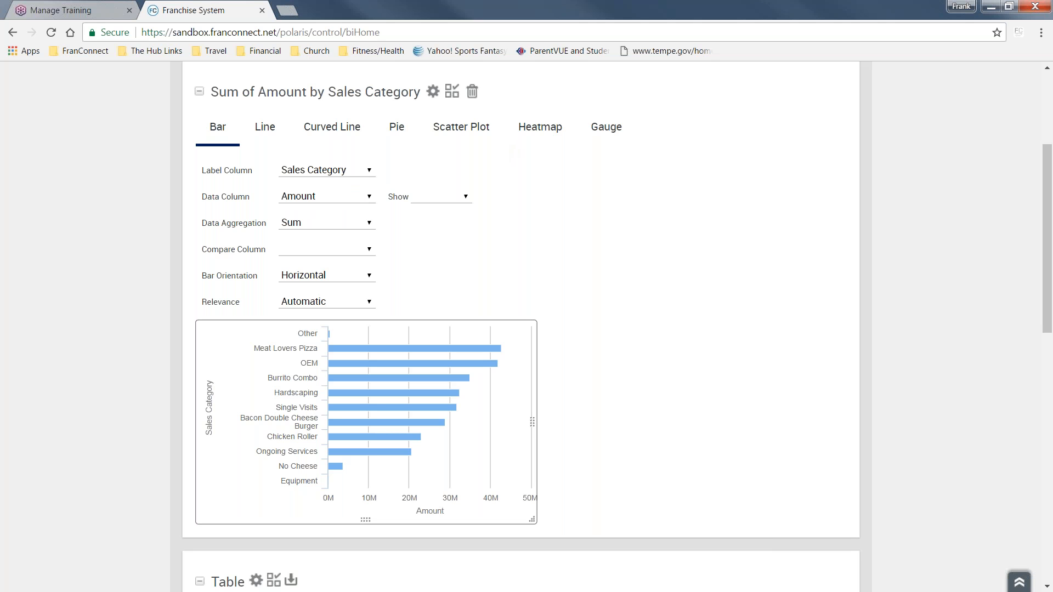
{"action": "left_click", "coordinate": [372, 198]}
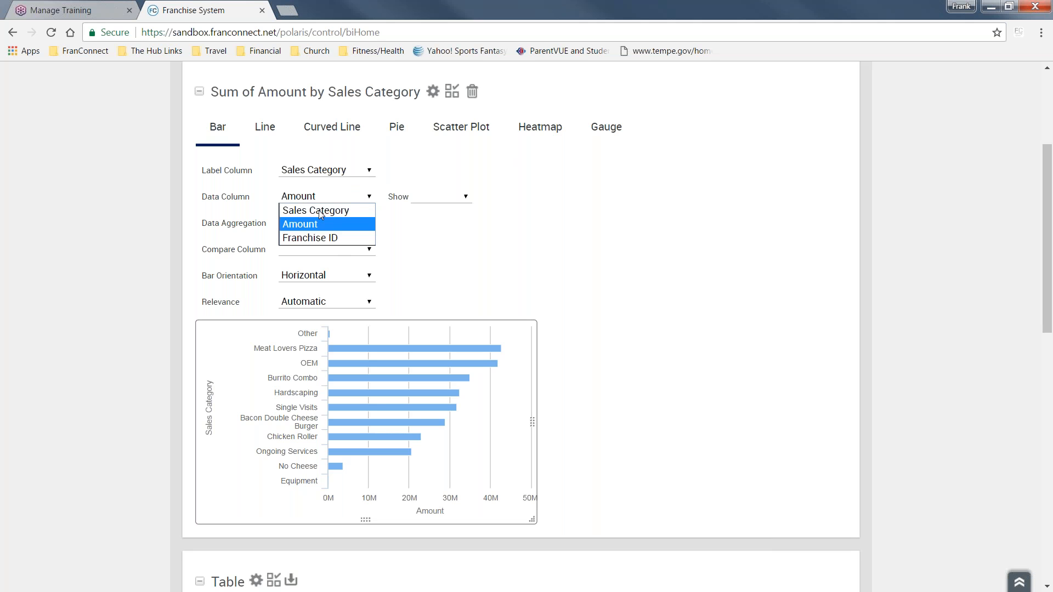
{"action": "left_click", "coordinate": [541, 165]}
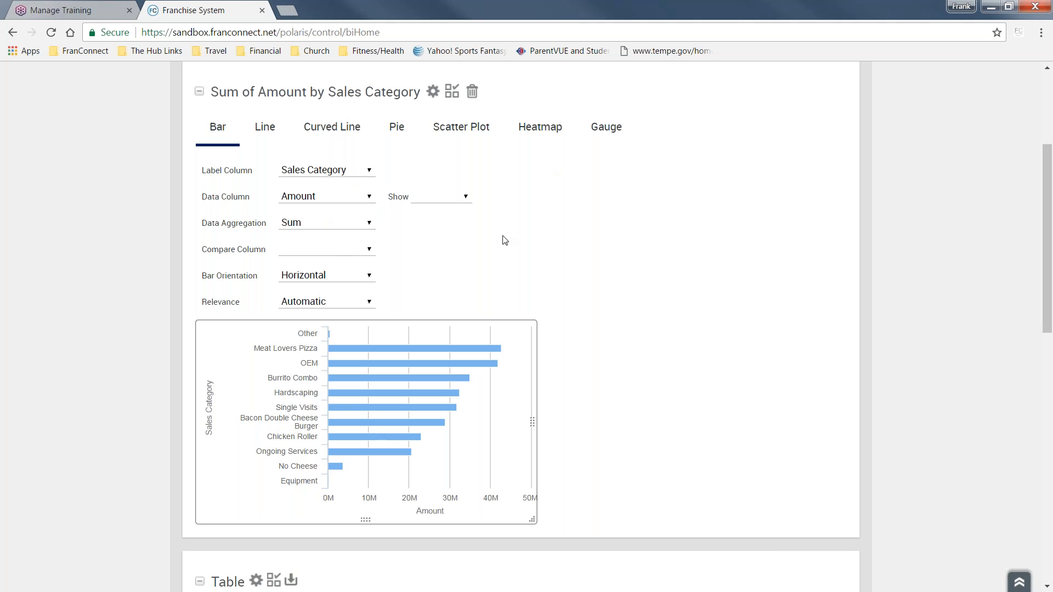
Show the value labels for Amount on the bar chart and set the bar orientation to Vertical.
{"action": "left_click", "coordinate": [466, 197]}
{"action": "left_click", "coordinate": [431, 222]}
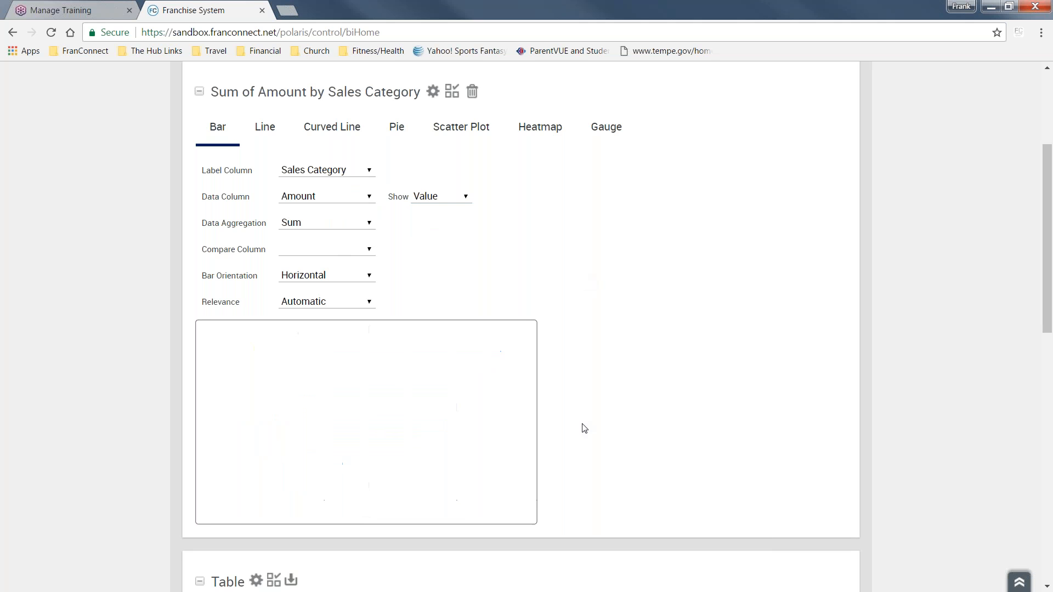
{"action": "mouse_move", "coordinate": [482, 373]}
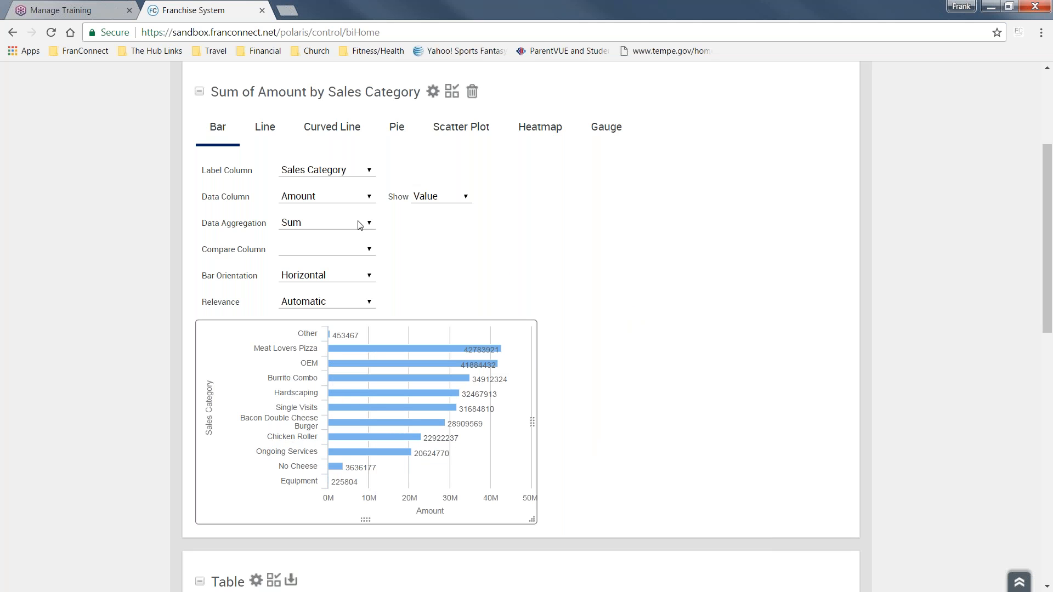
{"action": "left_click", "coordinate": [373, 275]}
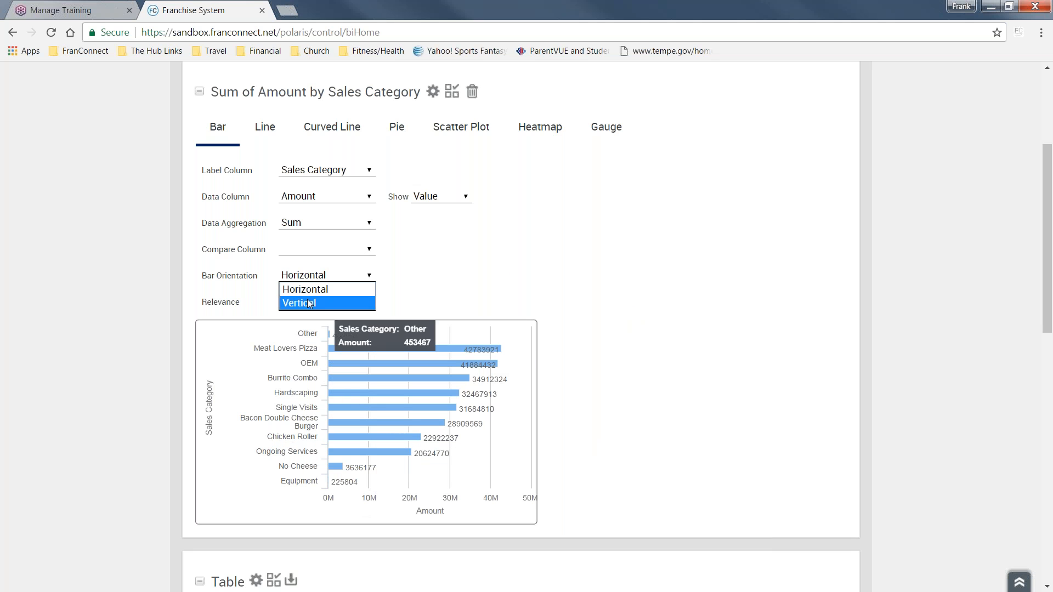
{"action": "left_click", "coordinate": [346, 303]}
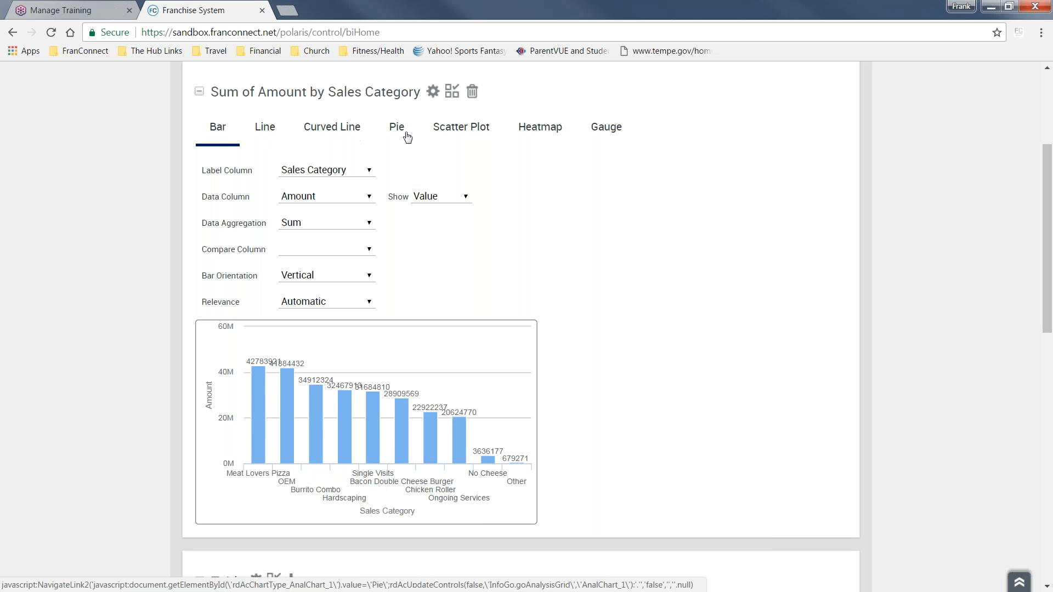
Try the Line chart type, and switch the chart to a Pie of Amount by Sales Category.
{"action": "left_click", "coordinate": [274, 132]}
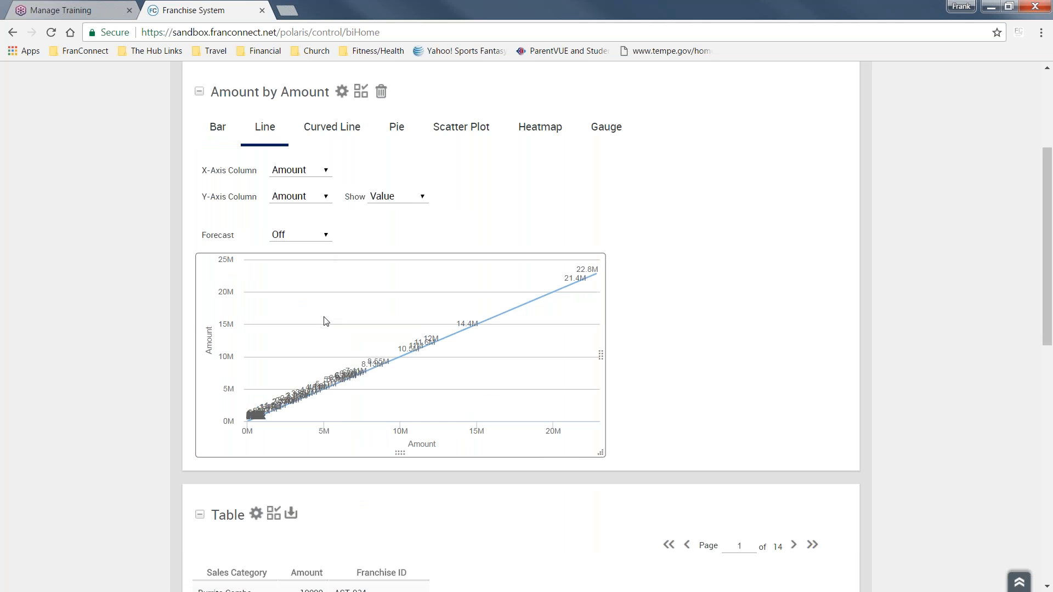
{"action": "left_click", "coordinate": [397, 128]}
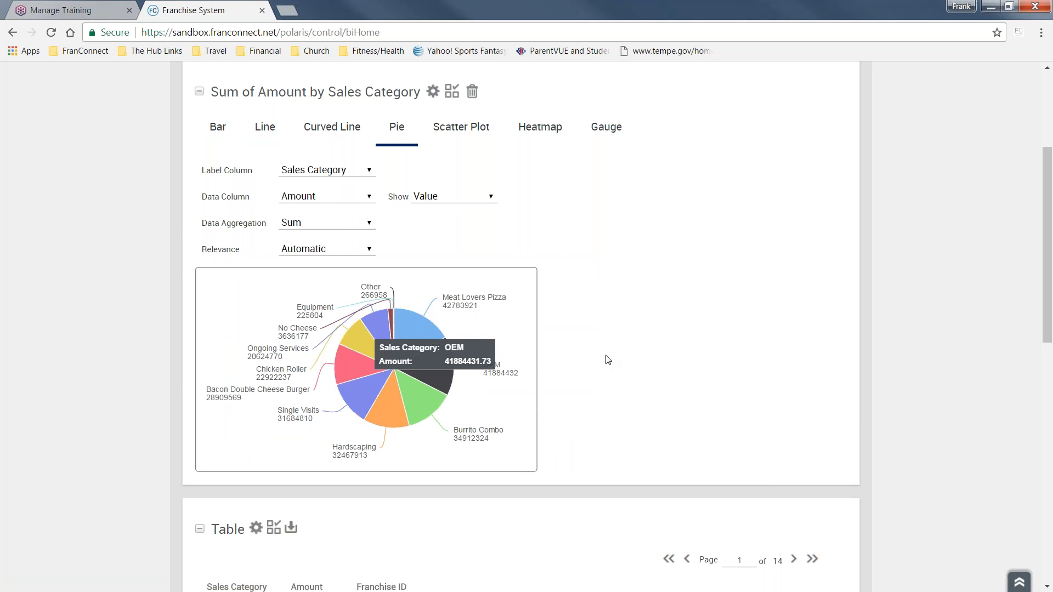
{"action": "scroll", "coordinate": [693, 293], "scroll_direction": "up", "scroll_amount": 1}
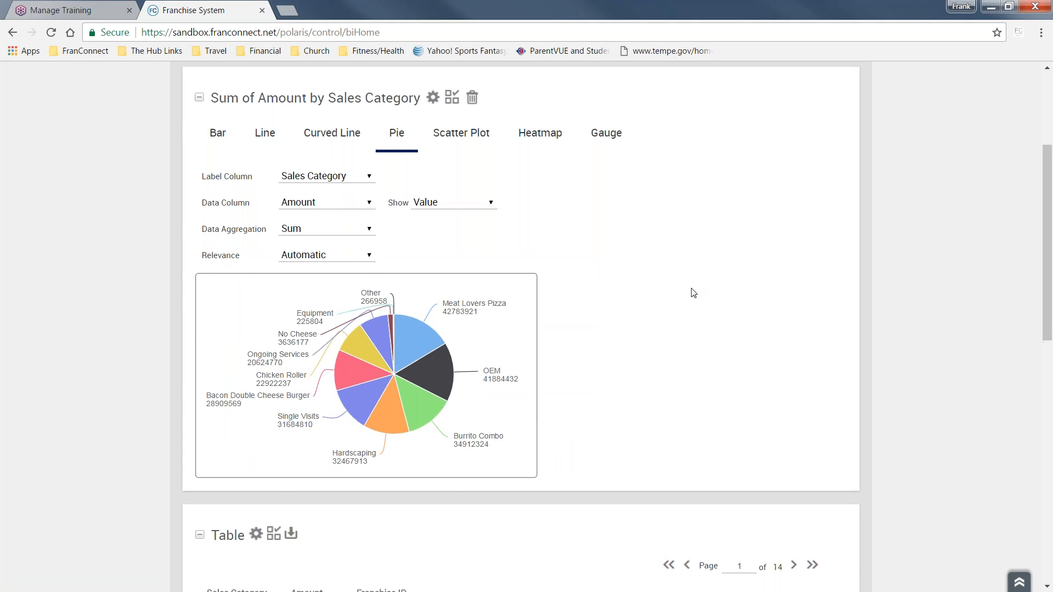
{"action": "scroll", "coordinate": [693, 294], "scroll_direction": "up", "scroll_amount": 1}
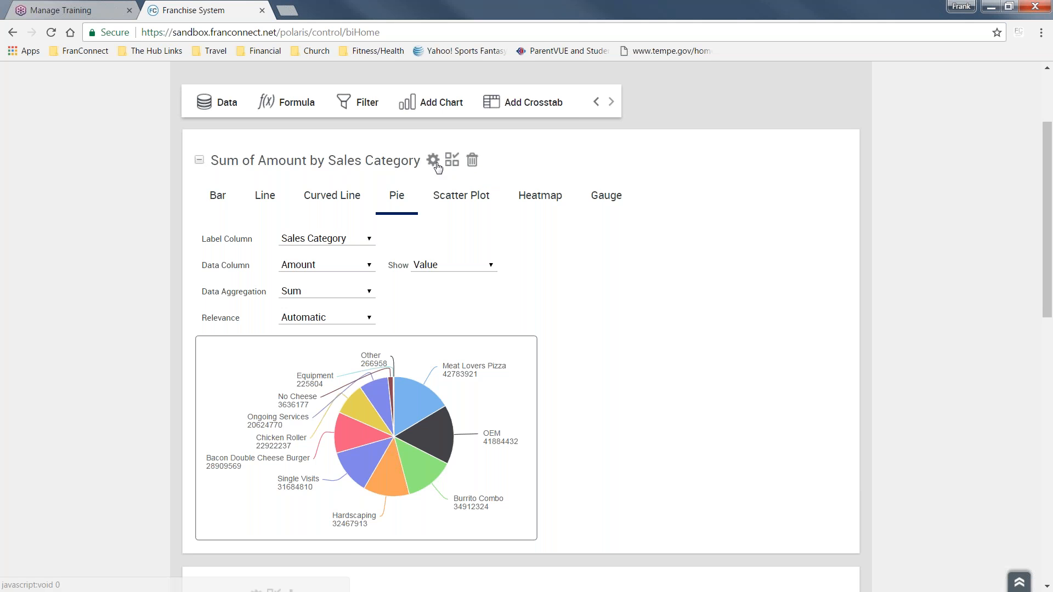
Rename the untitled analysis as ATE Visualization and save the name.
{"action": "scroll", "coordinate": [665, 210], "scroll_direction": "down", "scroll_amount": 1}
{"action": "scroll", "coordinate": [663, 213], "scroll_direction": "down", "scroll_amount": 10}
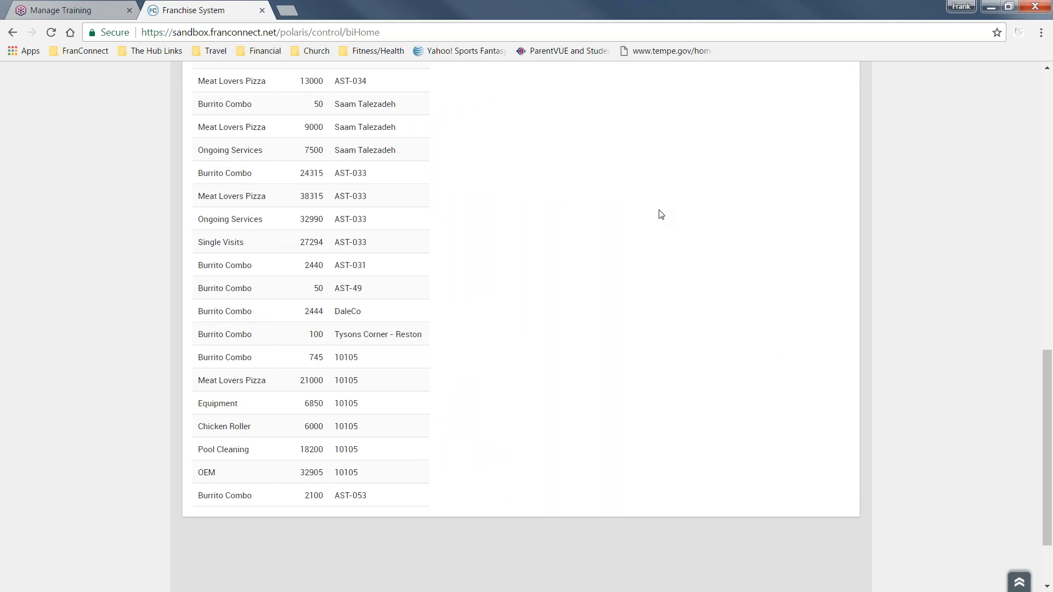
{"action": "scroll", "coordinate": [660, 214], "scroll_direction": "up", "scroll_amount": 12}
{"action": "scroll", "coordinate": [659, 215], "scroll_direction": "down", "scroll_amount": 1}
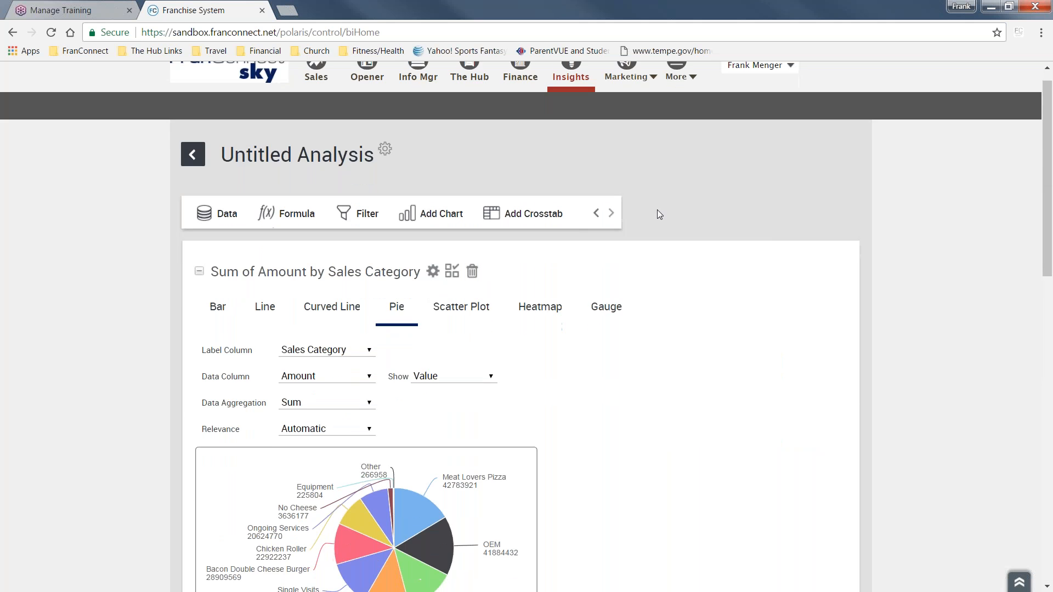
{"action": "scroll", "coordinate": [657, 214], "scroll_direction": "down", "scroll_amount": 3}
{"action": "scroll", "coordinate": [656, 214], "scroll_direction": "up", "scroll_amount": 4}
{"action": "left_click", "coordinate": [385, 170]}
{"action": "left_click", "coordinate": [413, 206]}
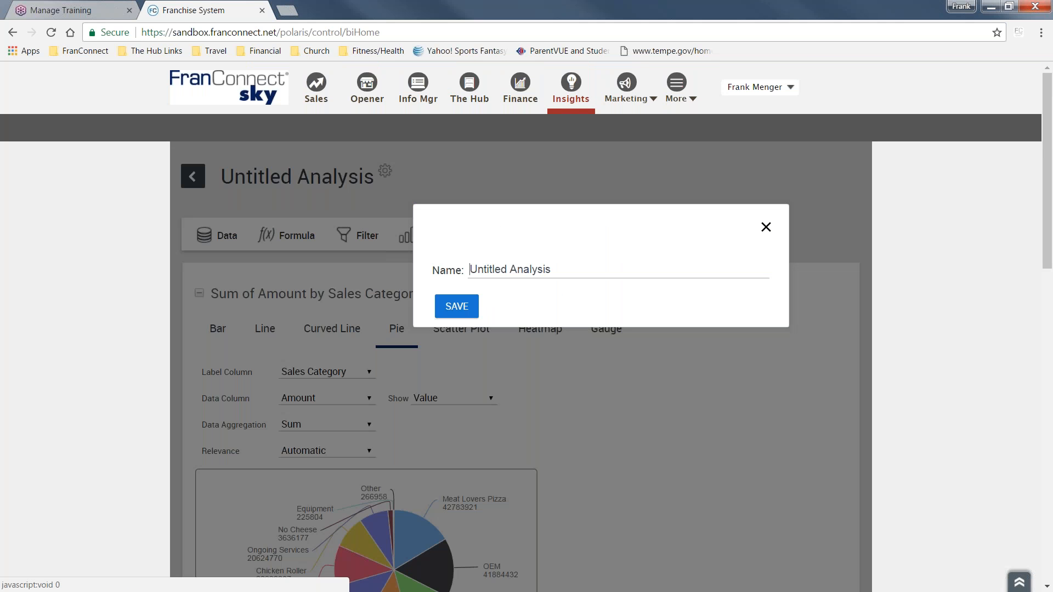
{"action": "left_click_drag", "start_coordinate": [566, 276], "coordinate": [525, 259]}
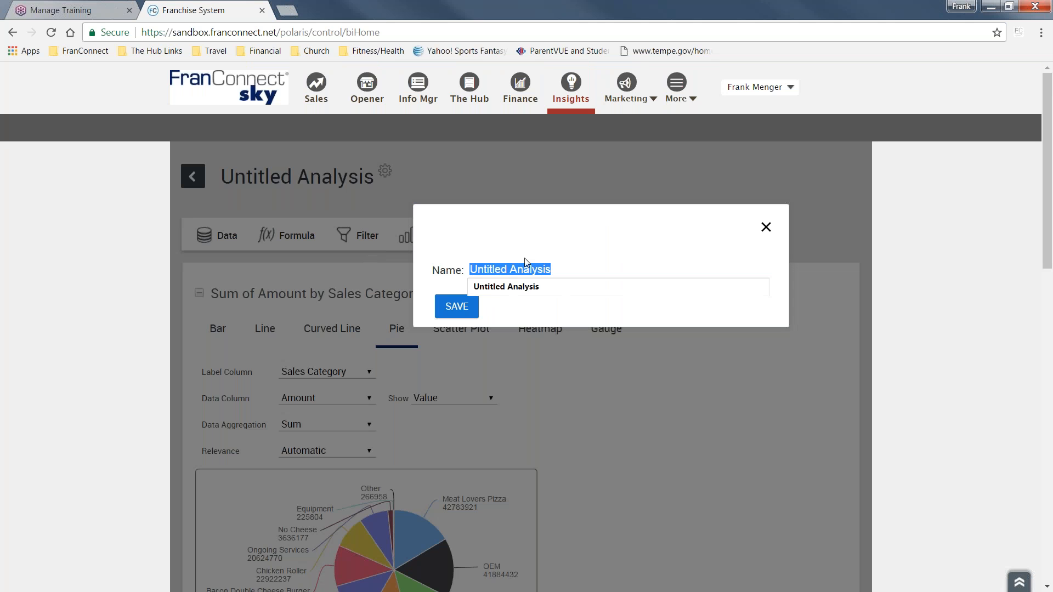
{"action": "type", "text": "ATE"}
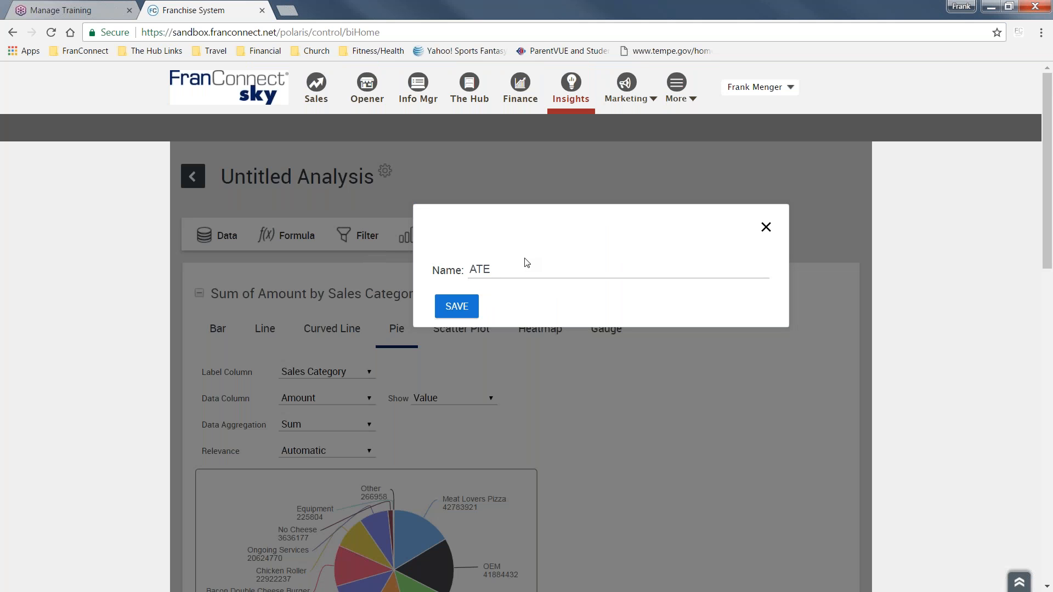
{"action": "type", "text": " Visualization"}
{"action": "left_click", "coordinate": [458, 305]}
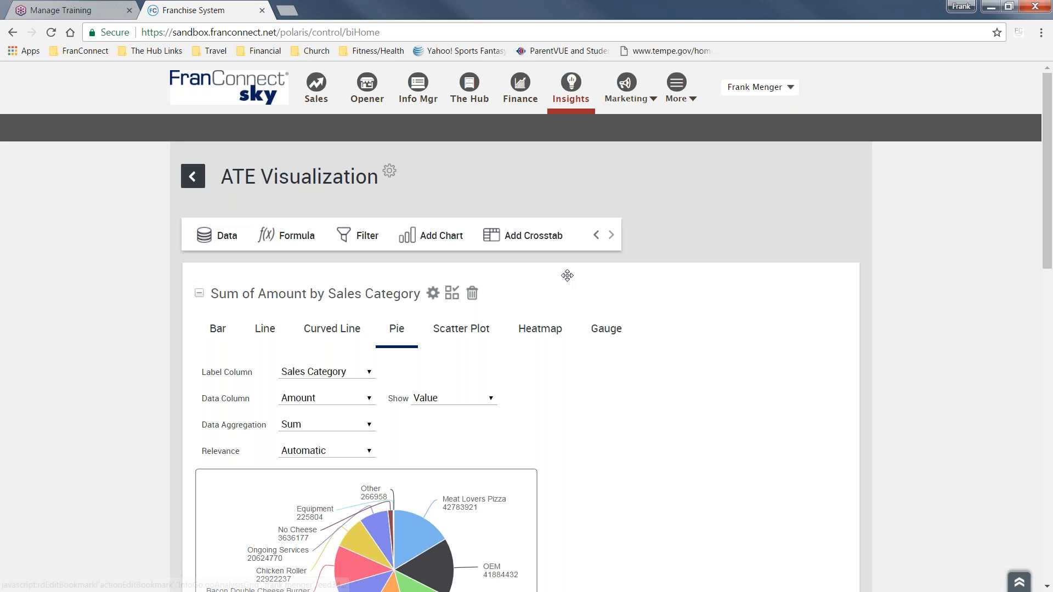
Return to the Insights menu, start a new dashboard and browse the visuals available in the Visual Gallery.
{"action": "left_click", "coordinate": [193, 176]}
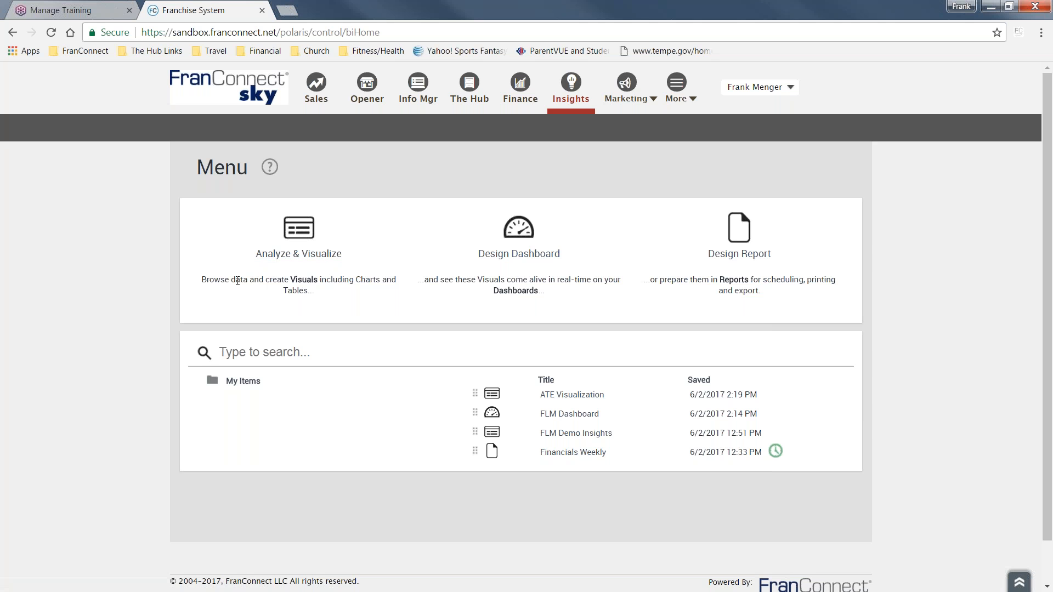
{"action": "left_click", "coordinate": [521, 237]}
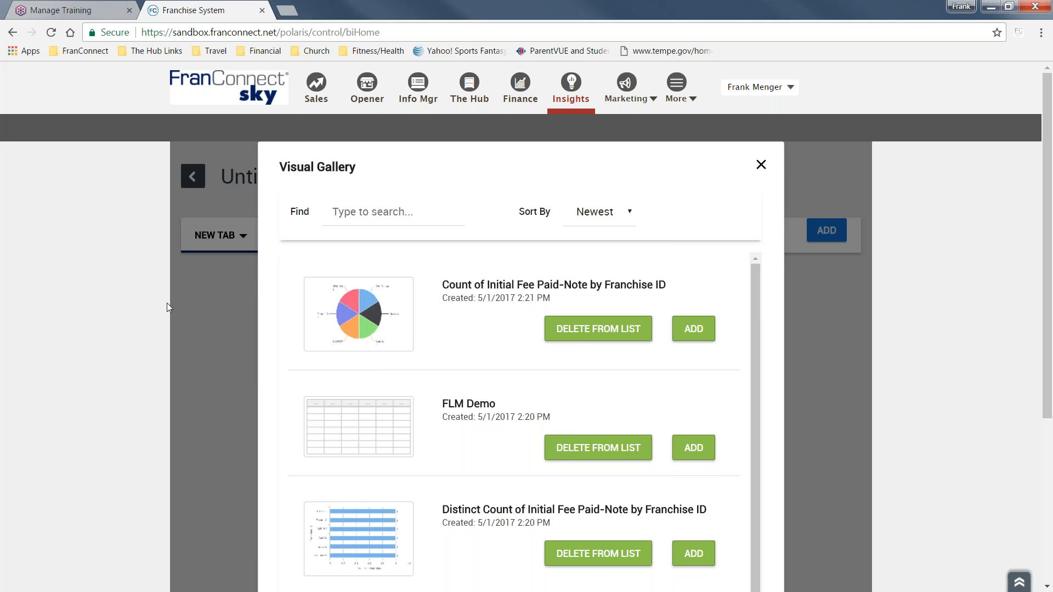
{"action": "scroll", "coordinate": [452, 341], "scroll_direction": "down", "scroll_amount": 1}
{"action": "scroll", "coordinate": [452, 341], "scroll_direction": "down", "scroll_amount": 5}
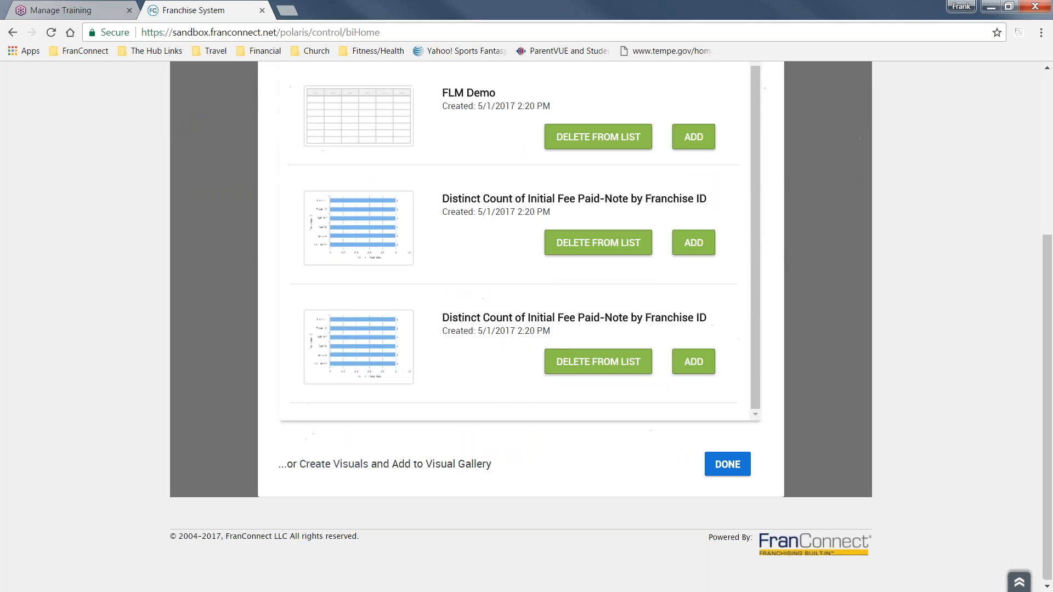
{"action": "scroll", "coordinate": [757, 329], "scroll_direction": "up", "scroll_amount": 1}
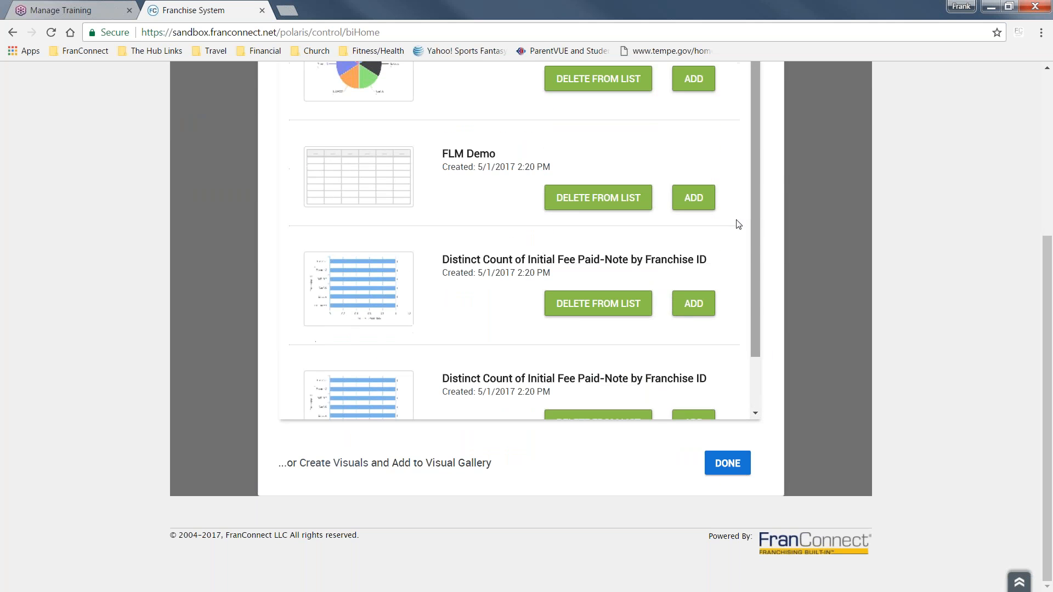
{"action": "scroll", "coordinate": [620, 174], "scroll_direction": "up", "scroll_amount": 5}
{"action": "scroll", "coordinate": [461, 317], "scroll_direction": "down", "scroll_amount": 3}
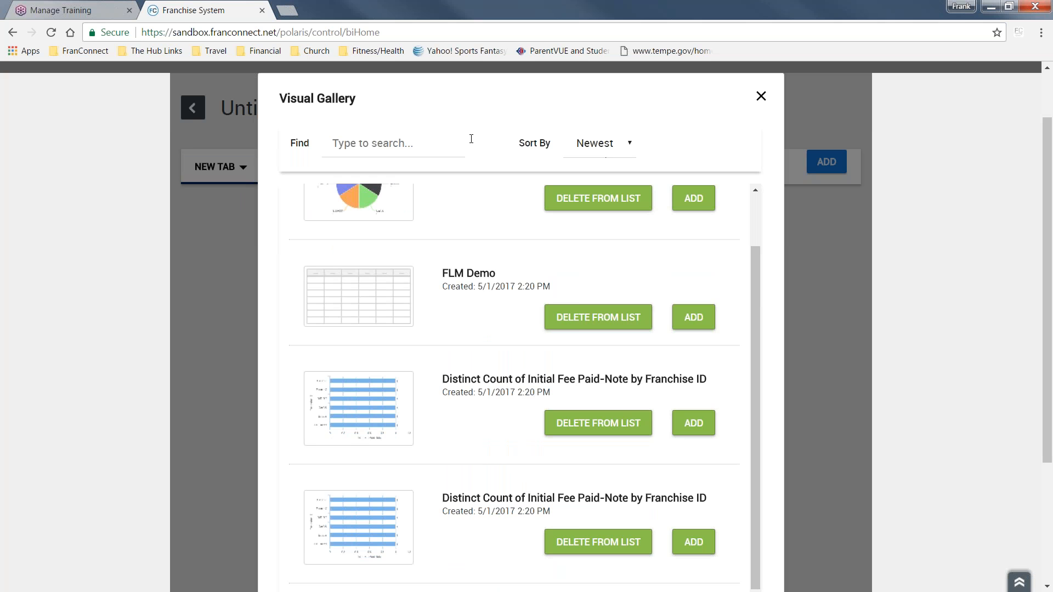
{"action": "scroll", "coordinate": [607, 258], "scroll_direction": "up", "scroll_amount": 2}
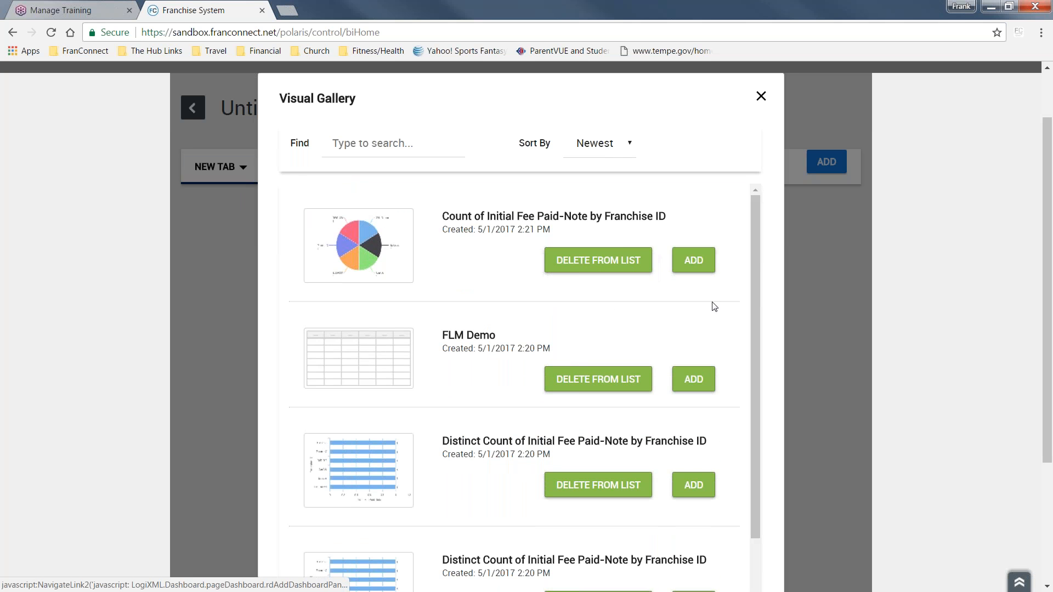
Add the Count of Initial Fee Paid-Note pie, the FLM Demo table and the first Distinct Count bar chart to the dashboard, and close the gallery.
{"action": "left_click", "coordinate": [696, 261]}
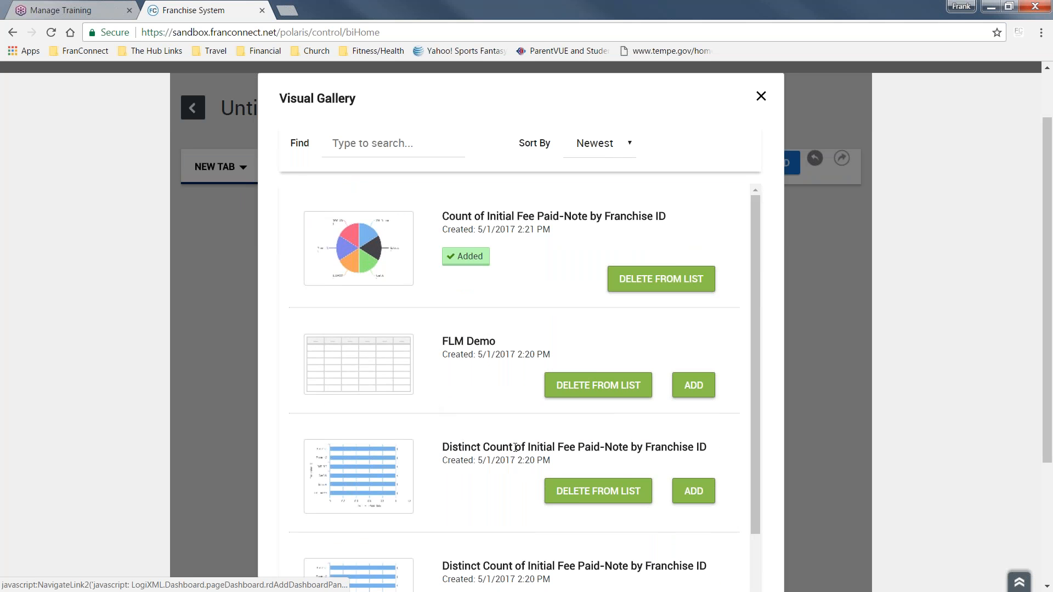
{"action": "left_click", "coordinate": [680, 387]}
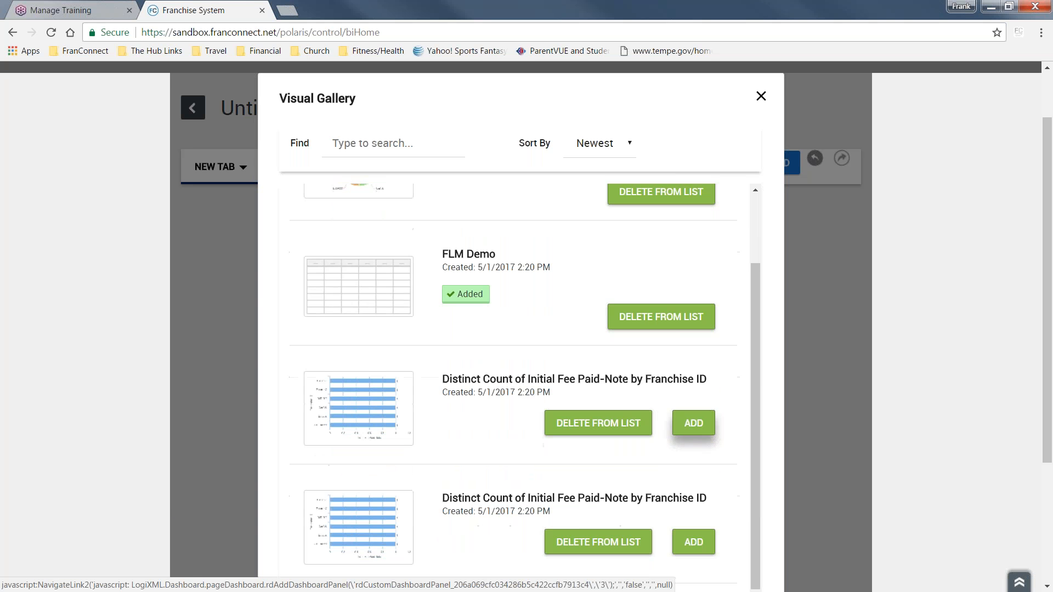
{"action": "left_click", "coordinate": [708, 424]}
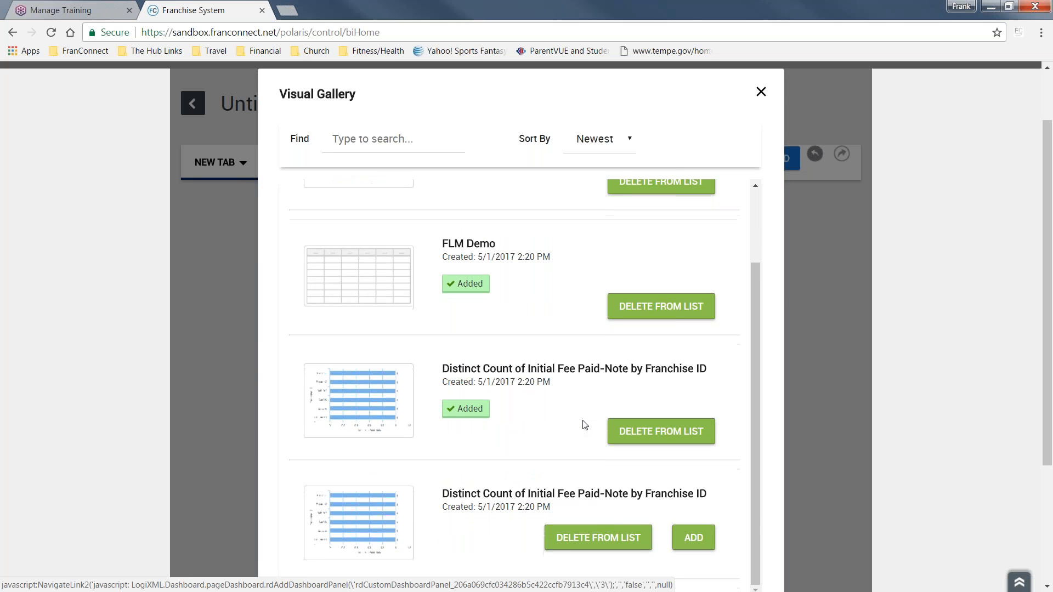
{"action": "scroll", "coordinate": [584, 425], "scroll_direction": "down", "scroll_amount": 3}
{"action": "left_click", "coordinate": [726, 463]}
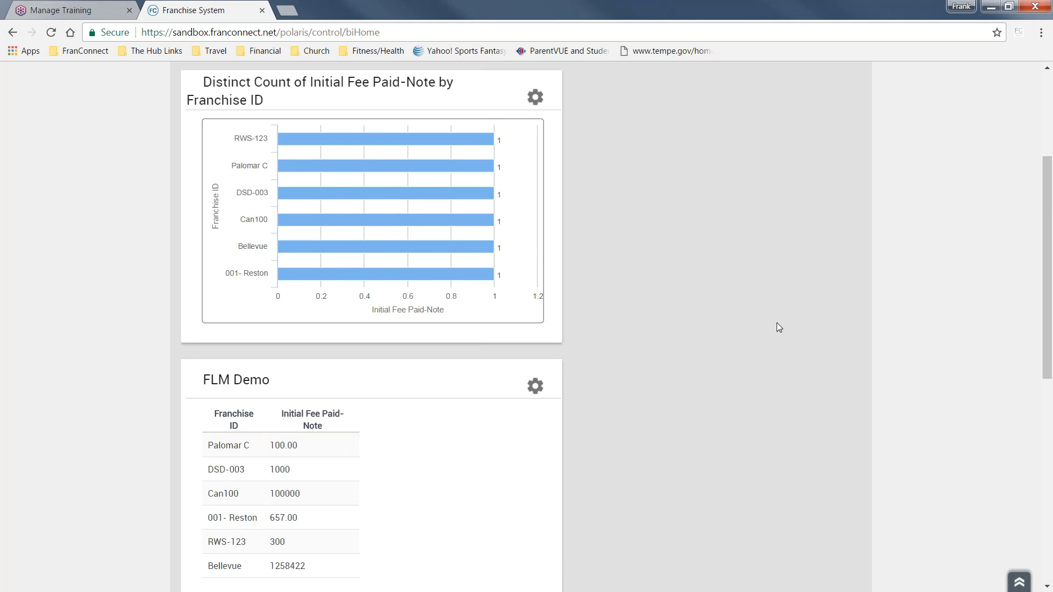
Review the bar chart, FLM Demo table and pie chart on the new dashboard, and try moving the bar chart panel.
{"action": "scroll", "coordinate": [771, 315], "scroll_direction": "up", "scroll_amount": 4}
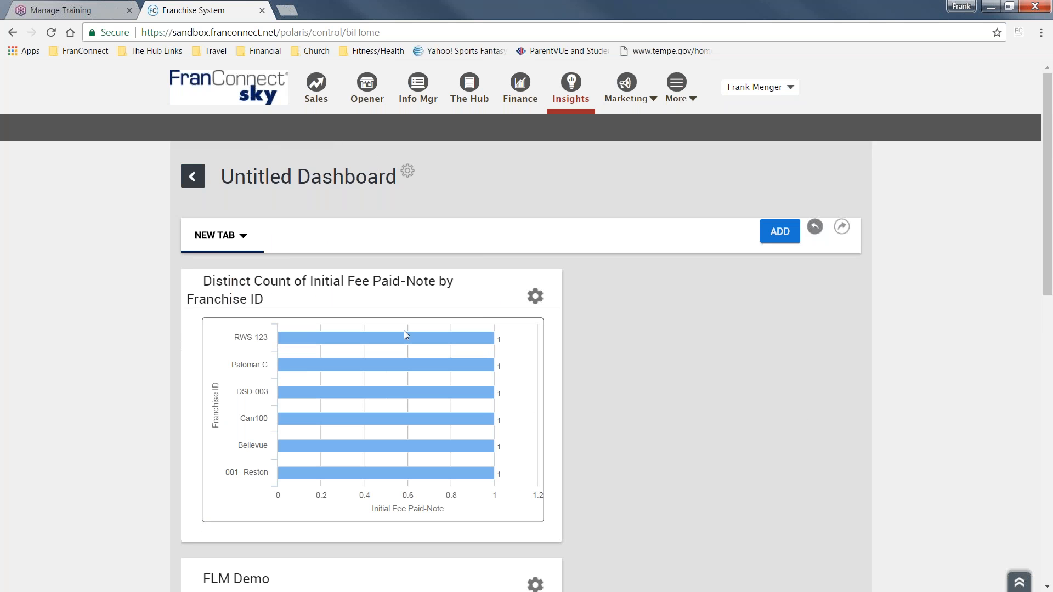
{"action": "scroll", "coordinate": [797, 437], "scroll_direction": "down", "scroll_amount": 7}
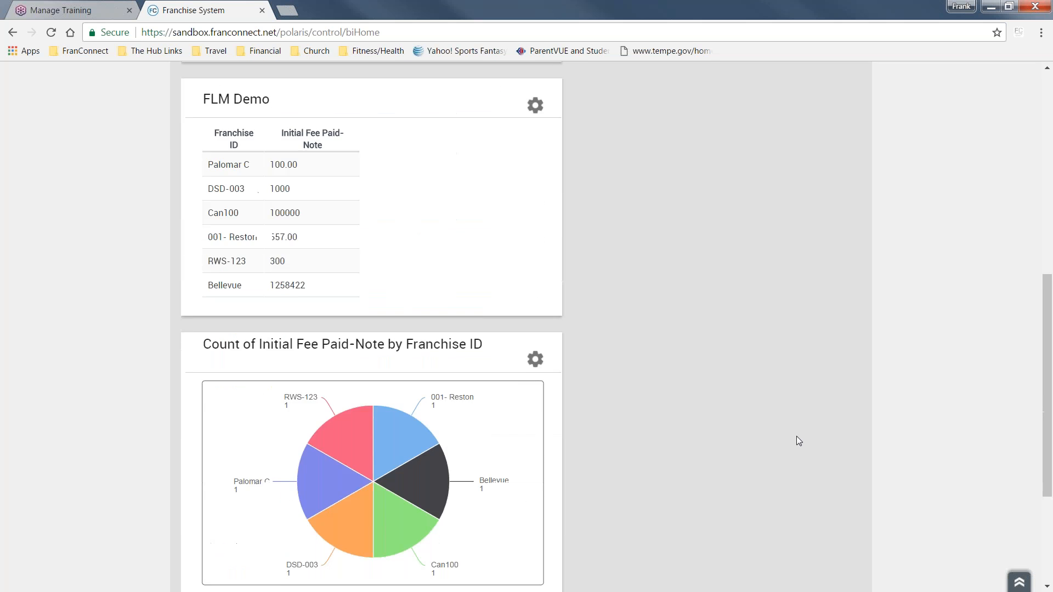
{"action": "scroll", "coordinate": [771, 412], "scroll_direction": "up", "scroll_amount": 8}
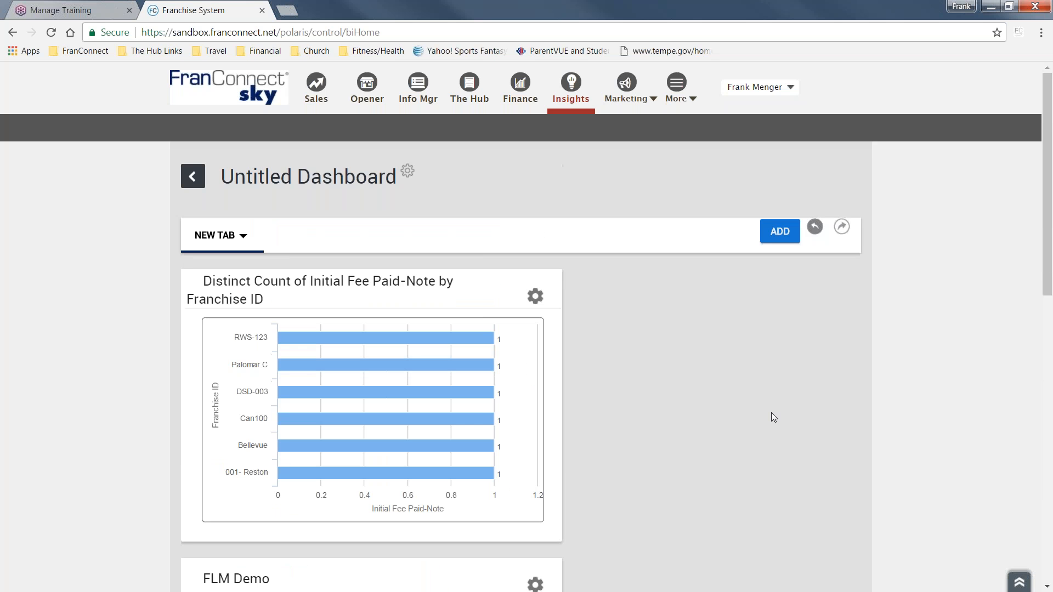
{"action": "scroll", "coordinate": [753, 407], "scroll_direction": "down", "scroll_amount": 5}
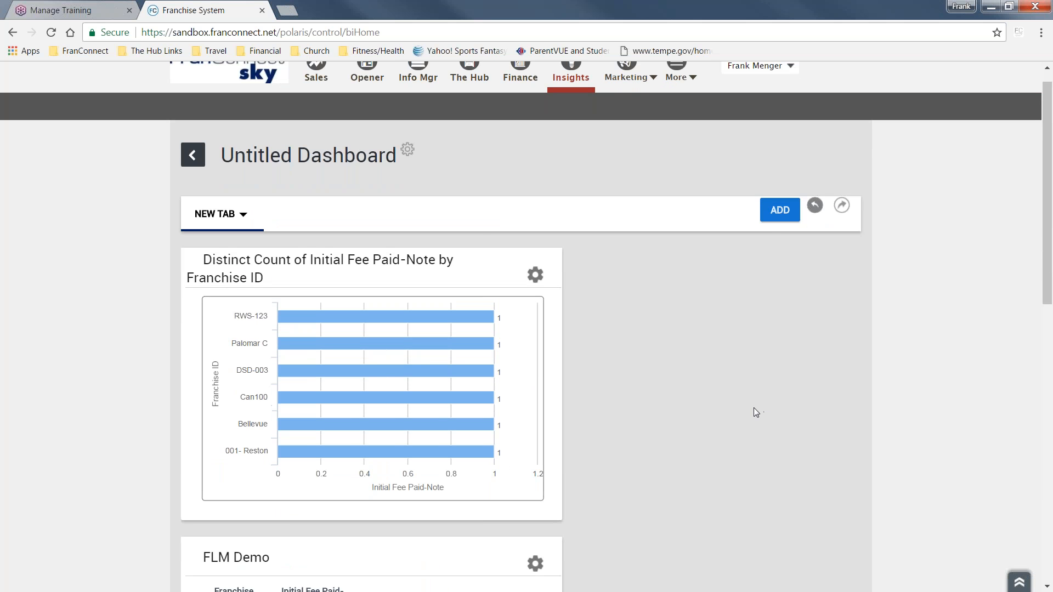
{"action": "left_click_drag", "start_coordinate": [605, 260], "coordinate": [350, 266]}
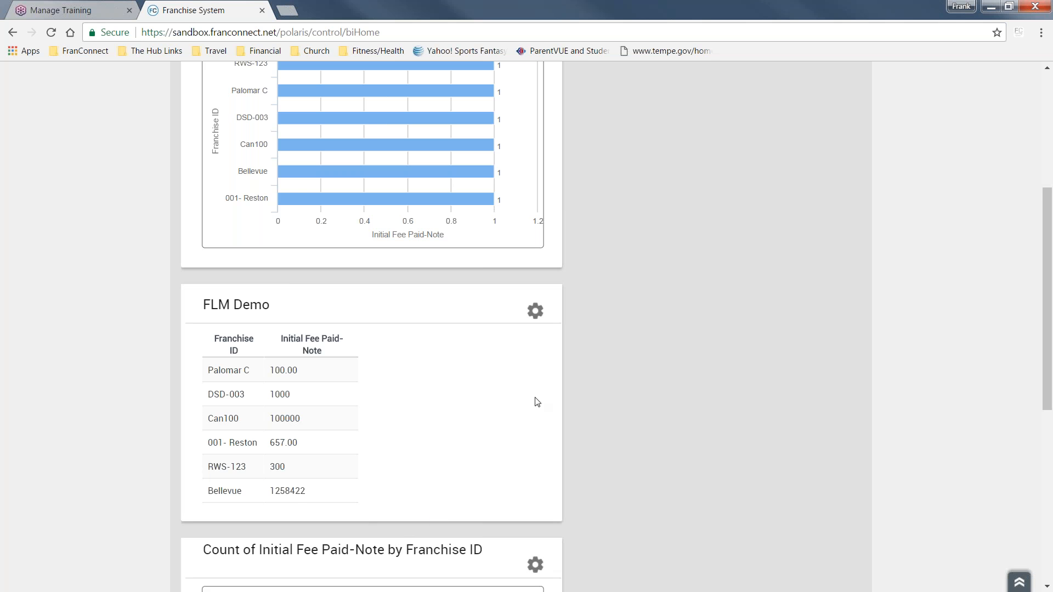
{"action": "scroll", "coordinate": [546, 402], "scroll_direction": "up", "scroll_amount": 4}
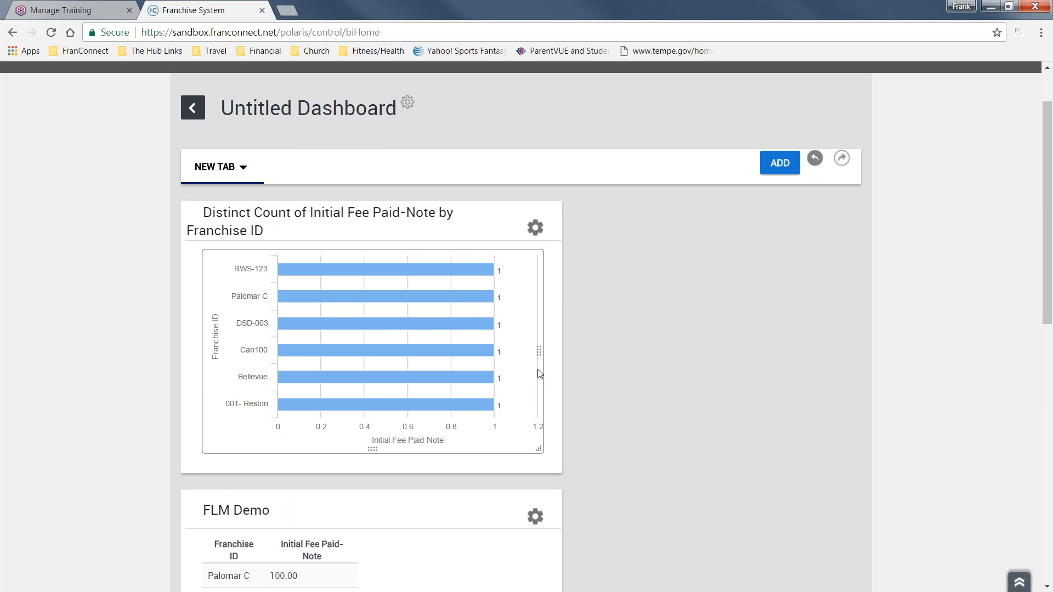
{"action": "scroll", "coordinate": [630, 395], "scroll_direction": "up", "scroll_amount": 2}
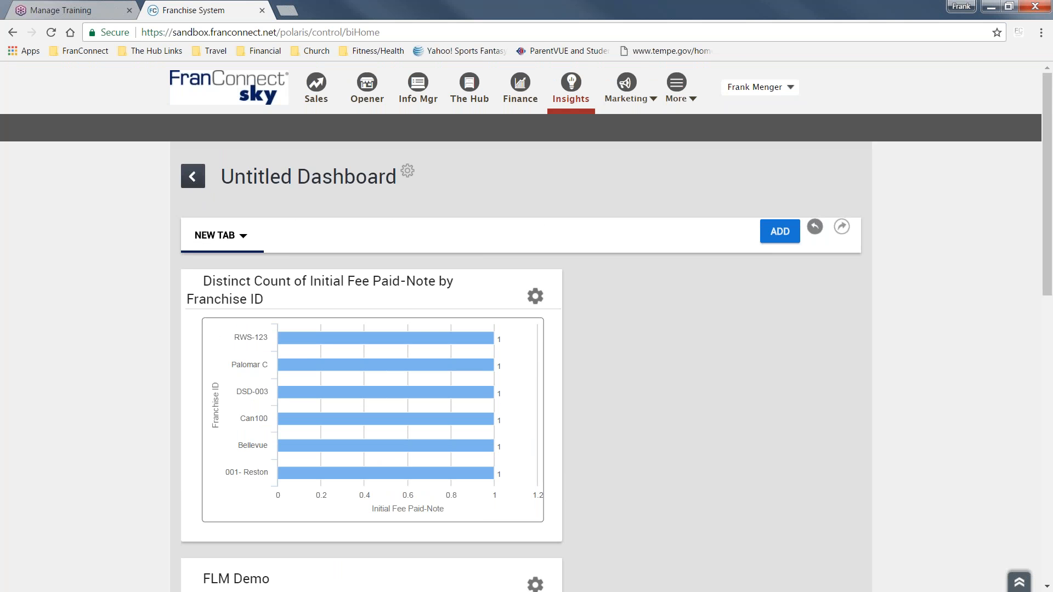
Rename the untitled dashboard as ATE Dashboard and save the name.
{"action": "left_click", "coordinate": [407, 171]}
{"action": "left_click", "coordinate": [432, 204]}
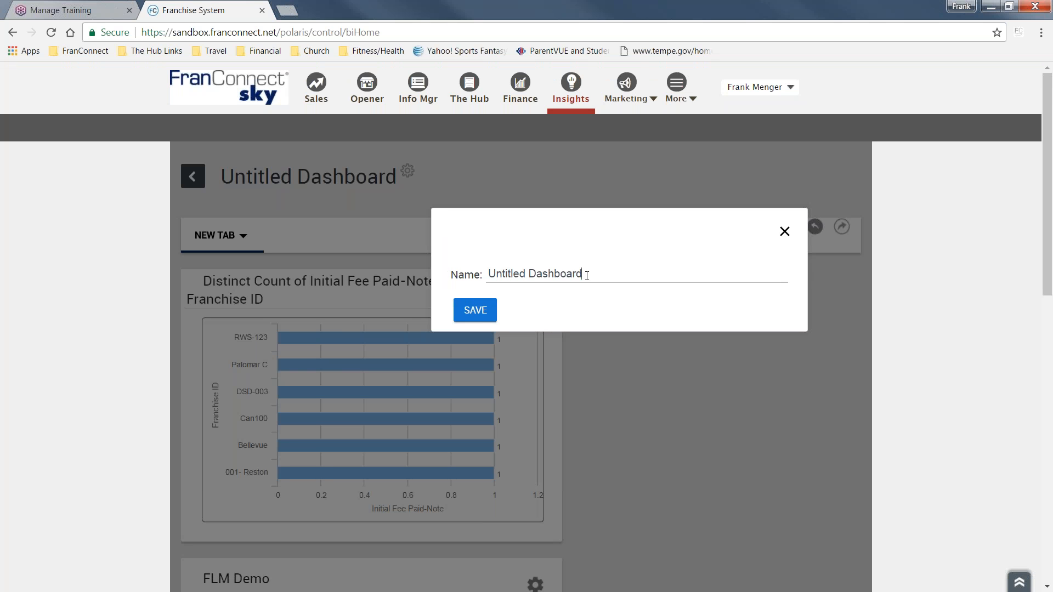
{"action": "left_click_drag", "start_coordinate": [587, 276], "coordinate": [401, 277]}
{"action": "type", "text": "ATE Dashboard"}
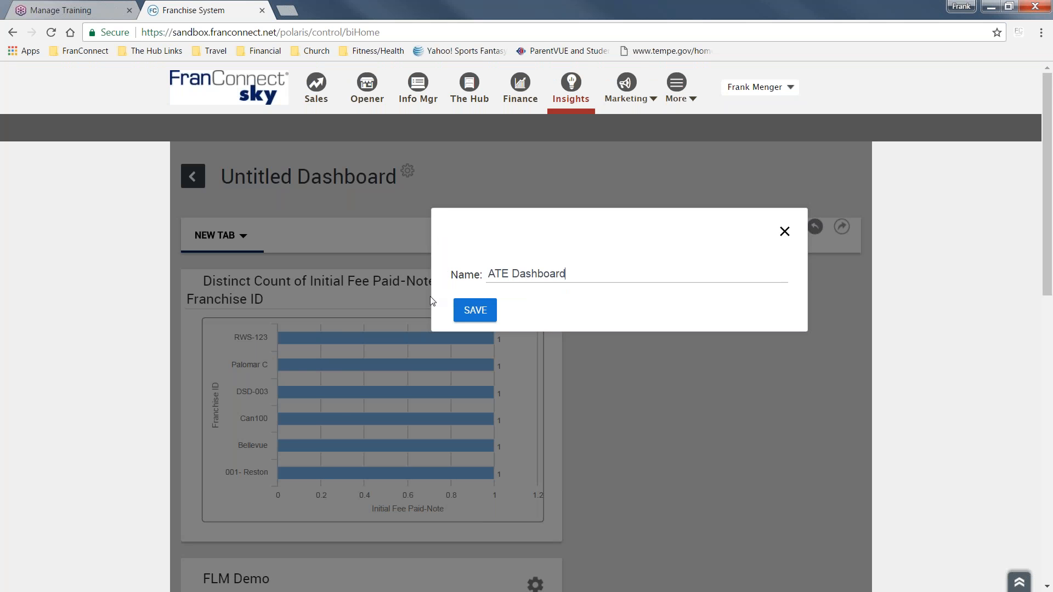
{"action": "left_click", "coordinate": [475, 309]}
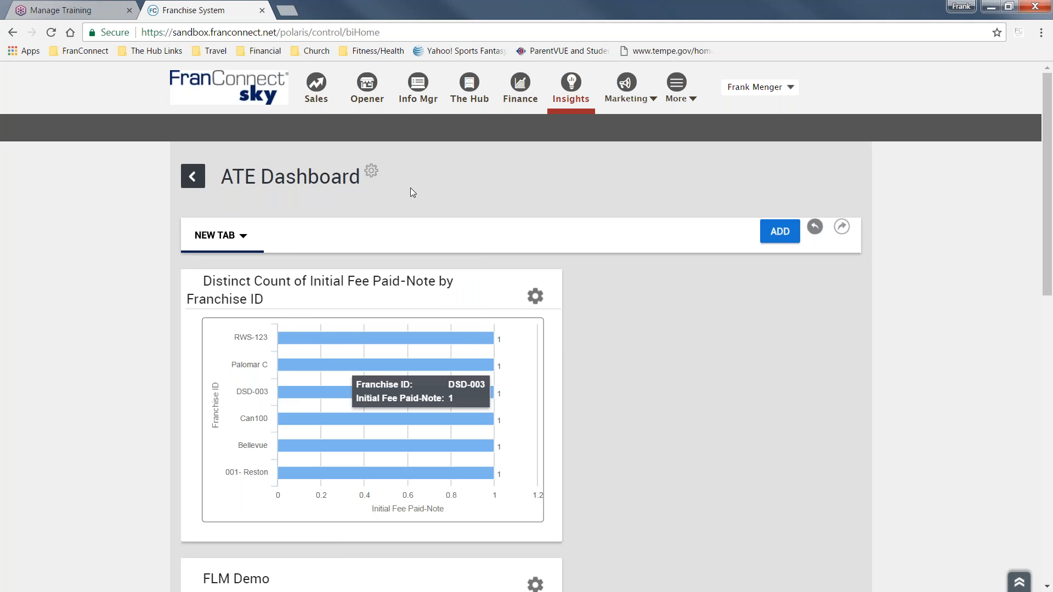
Return to the Insights menu and start designing a new report.
{"action": "left_click", "coordinate": [192, 176]}
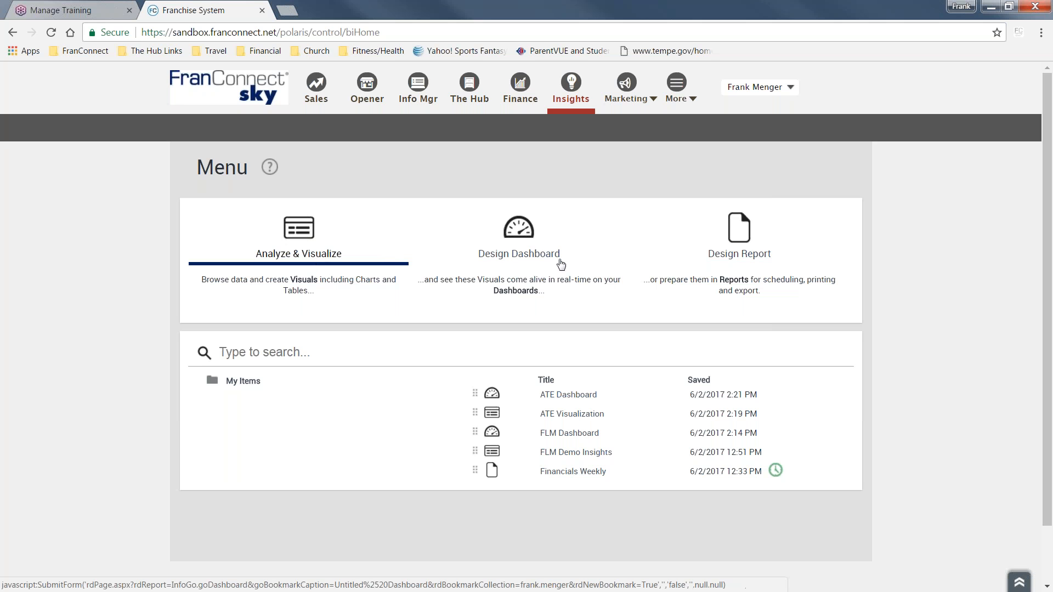
{"action": "left_click", "coordinate": [747, 237]}
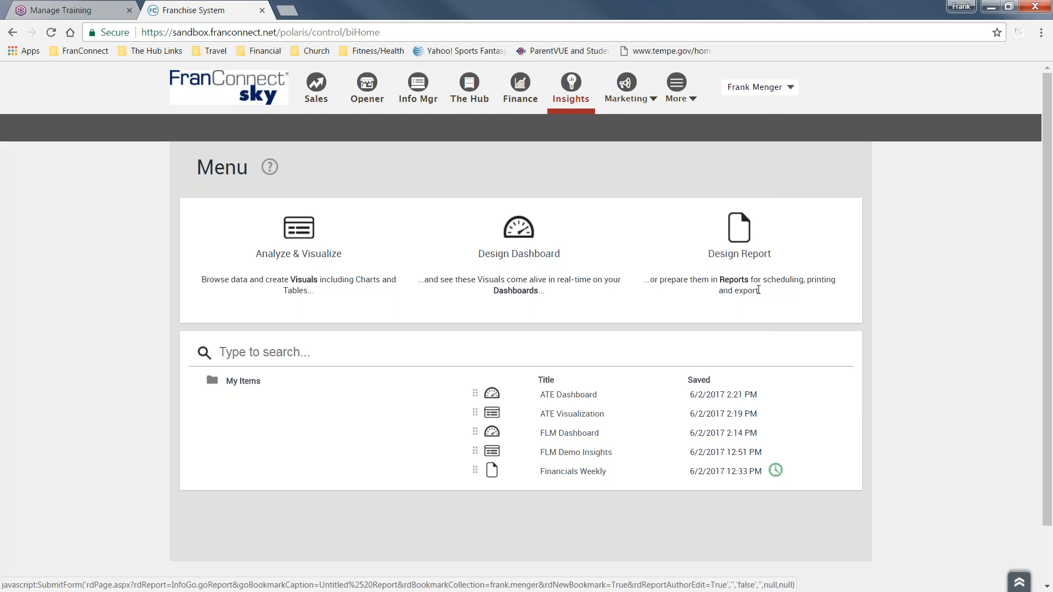
{"action": "left_click", "coordinate": [744, 235]}
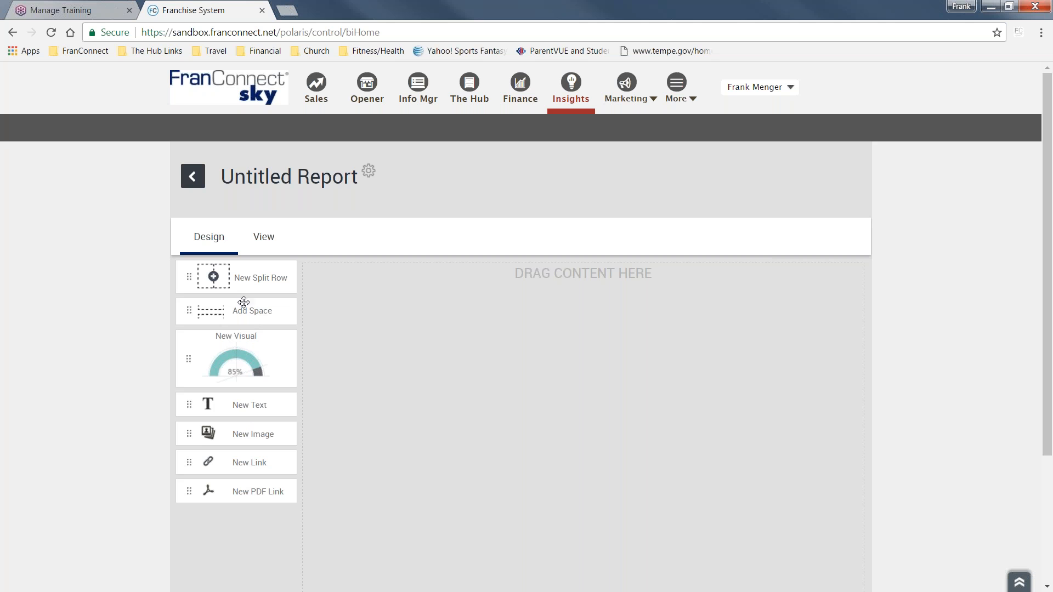
Add a text block reading ATE Report to the report and insert the Date formula after it.
{"action": "left_click_drag", "start_coordinate": [209, 406], "coordinate": [493, 277]}
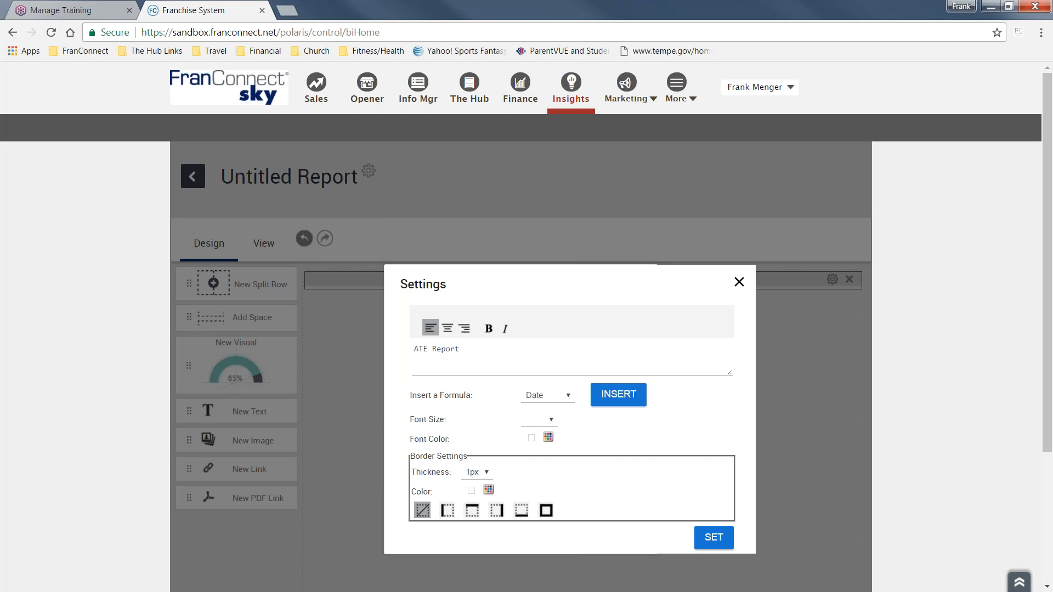
{"action": "left_click", "coordinate": [569, 398]}
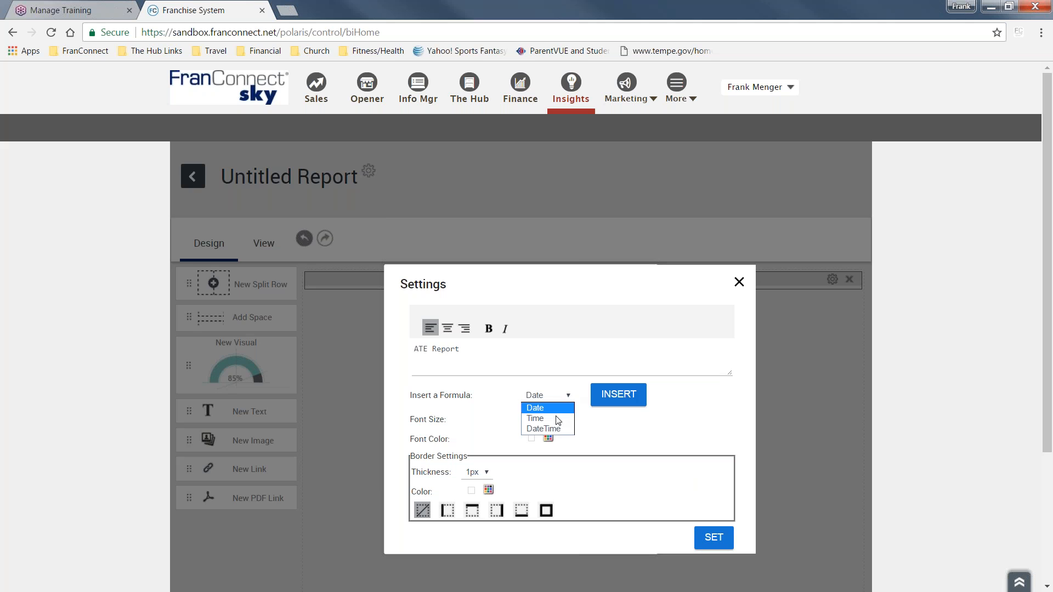
{"action": "left_click", "coordinate": [596, 427]}
{"action": "left_click", "coordinate": [610, 397]}
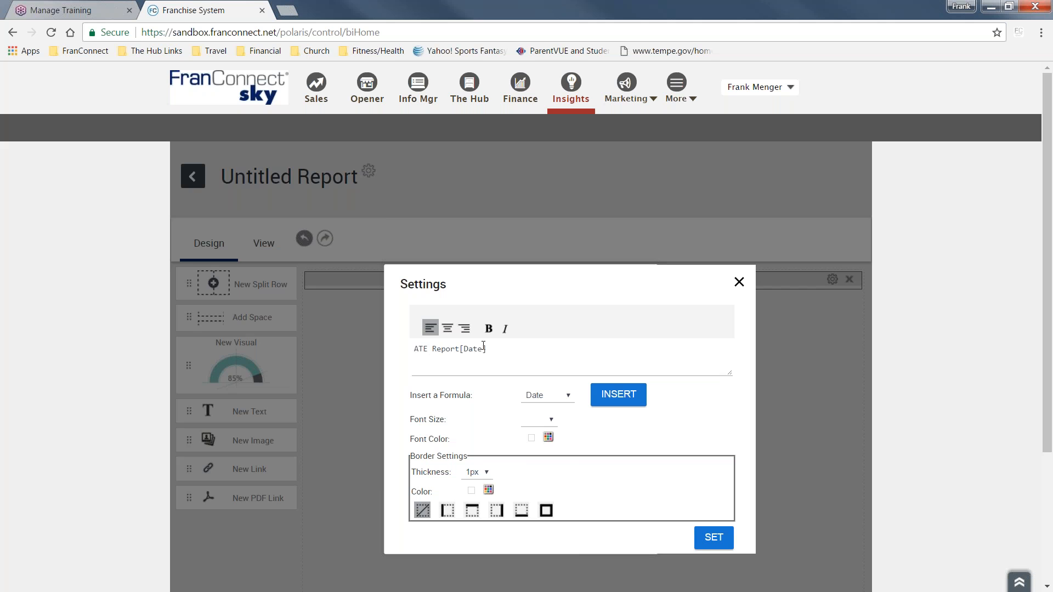
Format the ATE Report text with a 30px font size and a bright blue font color.
{"action": "left_click", "coordinate": [553, 420]}
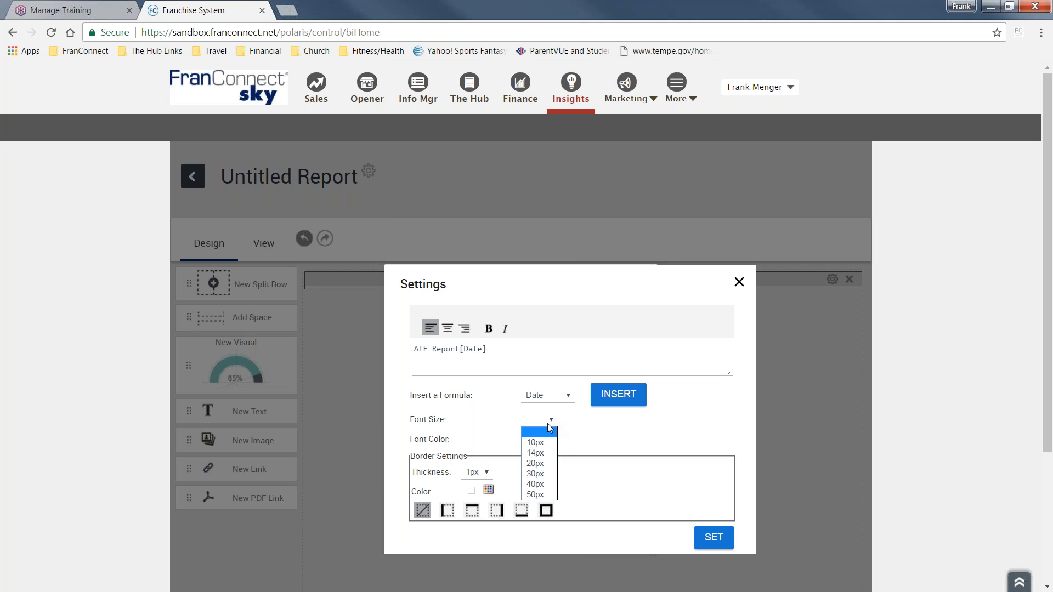
{"action": "left_click", "coordinate": [602, 431]}
{"action": "left_click", "coordinate": [553, 421]}
{"action": "left_click", "coordinate": [538, 467]}
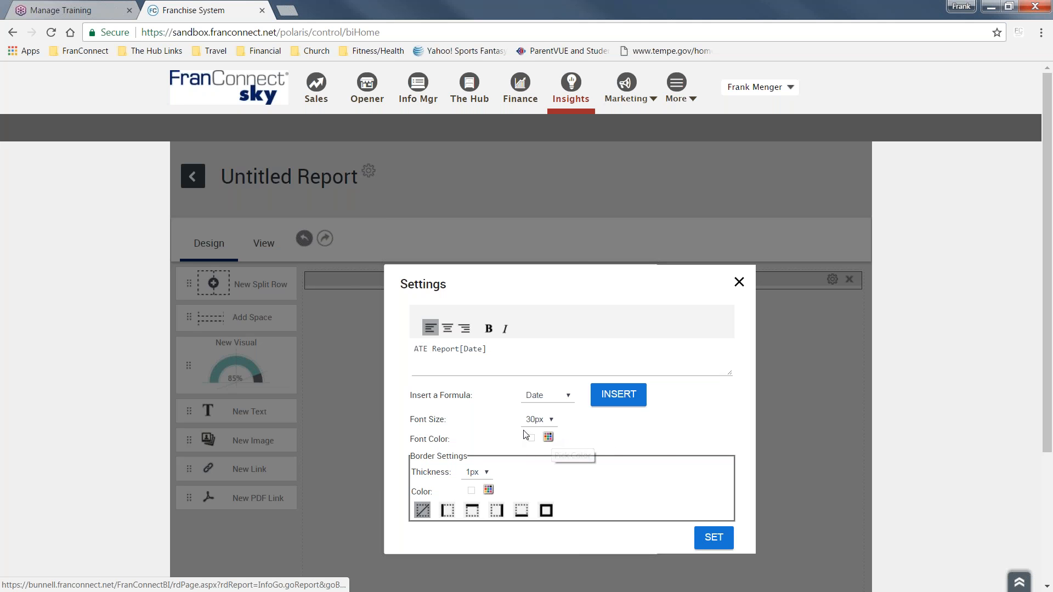
{"action": "left_click", "coordinate": [547, 436]}
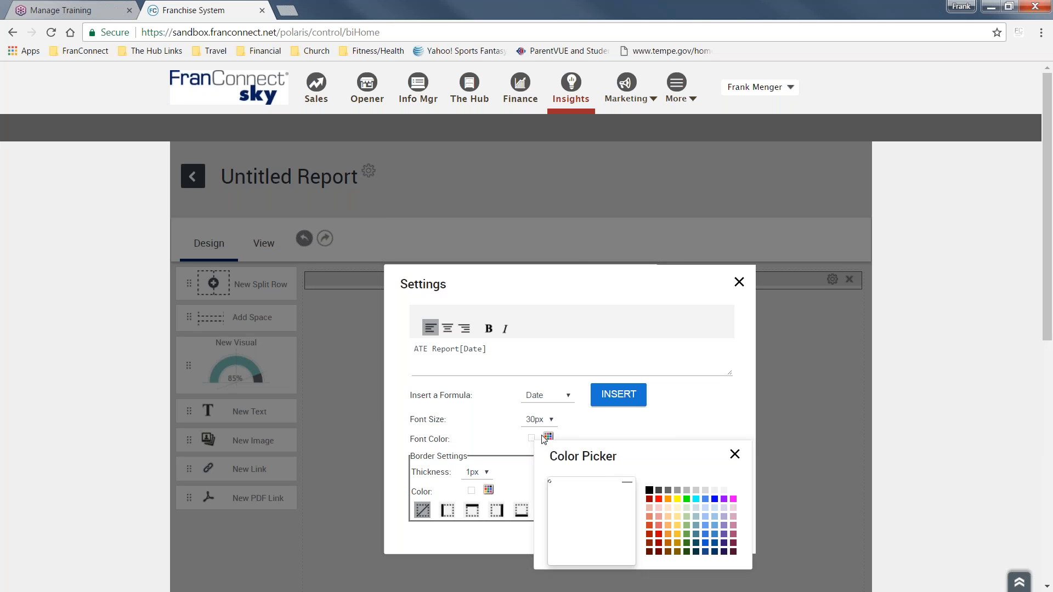
{"action": "left_click", "coordinate": [715, 499]}
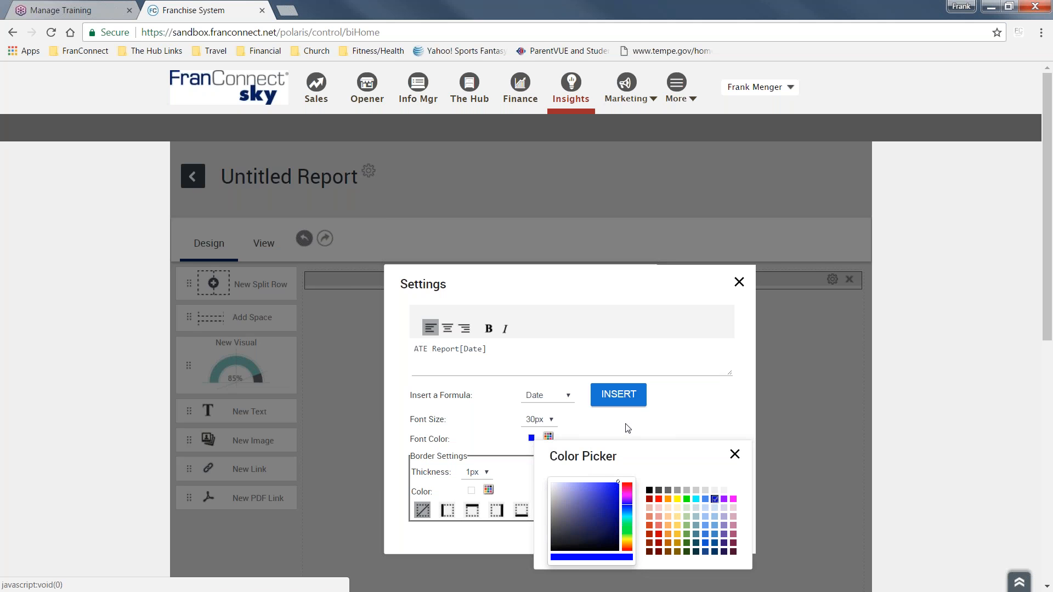
{"action": "left_click", "coordinate": [735, 455]}
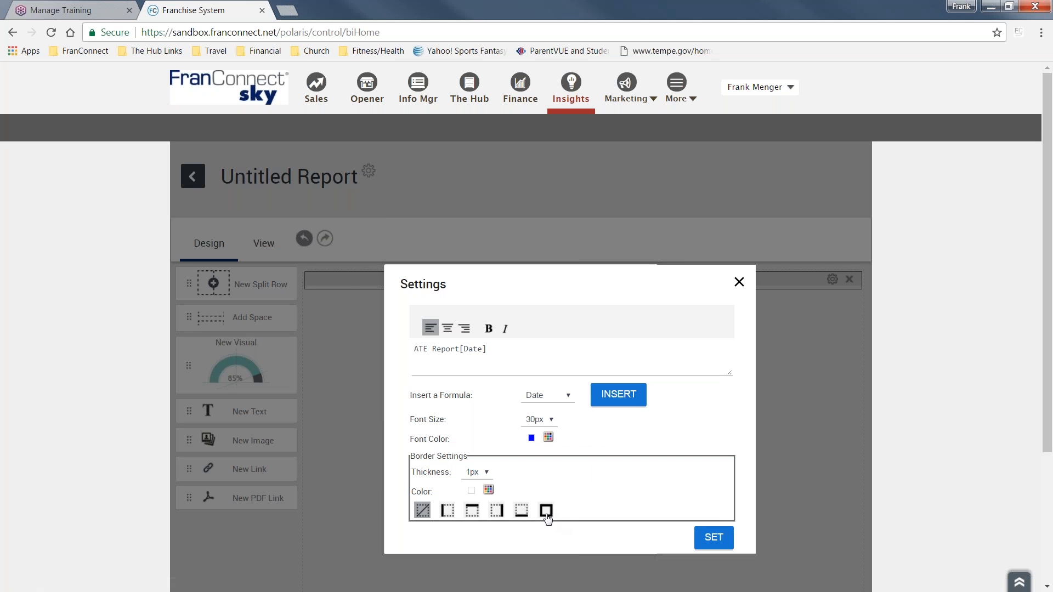
Give the text block a 2px border on all sides and apply the settings.
{"action": "left_click", "coordinate": [545, 511]}
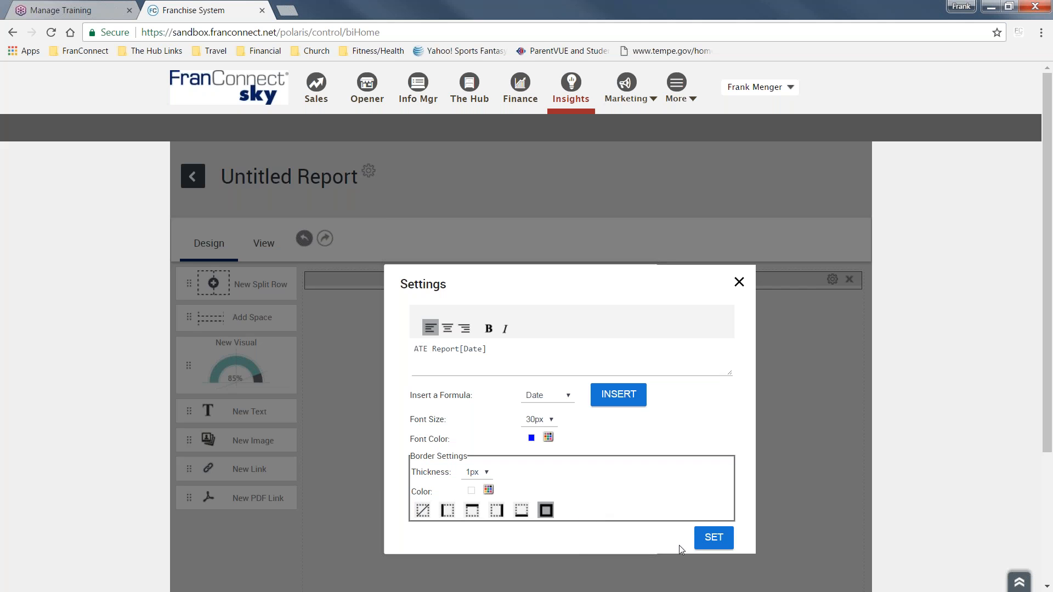
{"action": "left_click", "coordinate": [487, 473]}
{"action": "left_click", "coordinate": [476, 497]}
{"action": "left_click", "coordinate": [713, 537]}
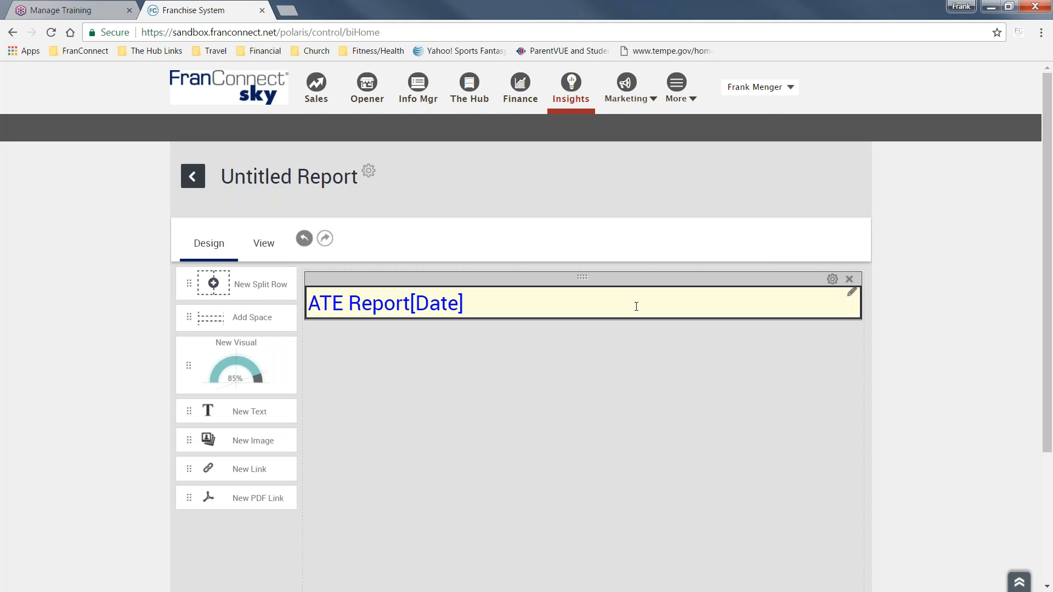
Center the ATE Report[Date] heading in its block and apply the change.
{"action": "left_click", "coordinate": [851, 292]}
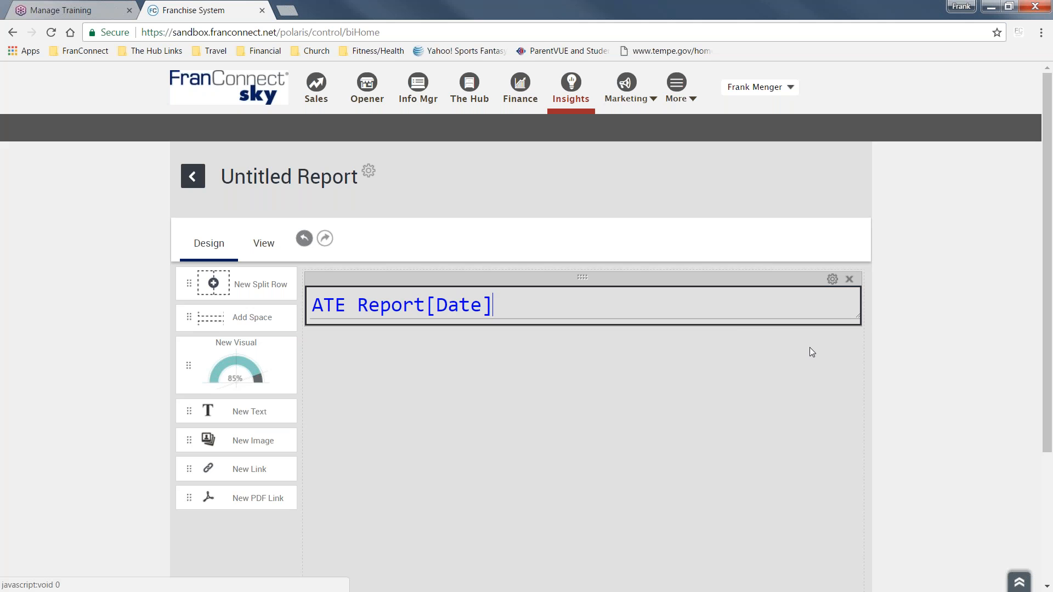
{"action": "left_click", "coordinate": [832, 279]}
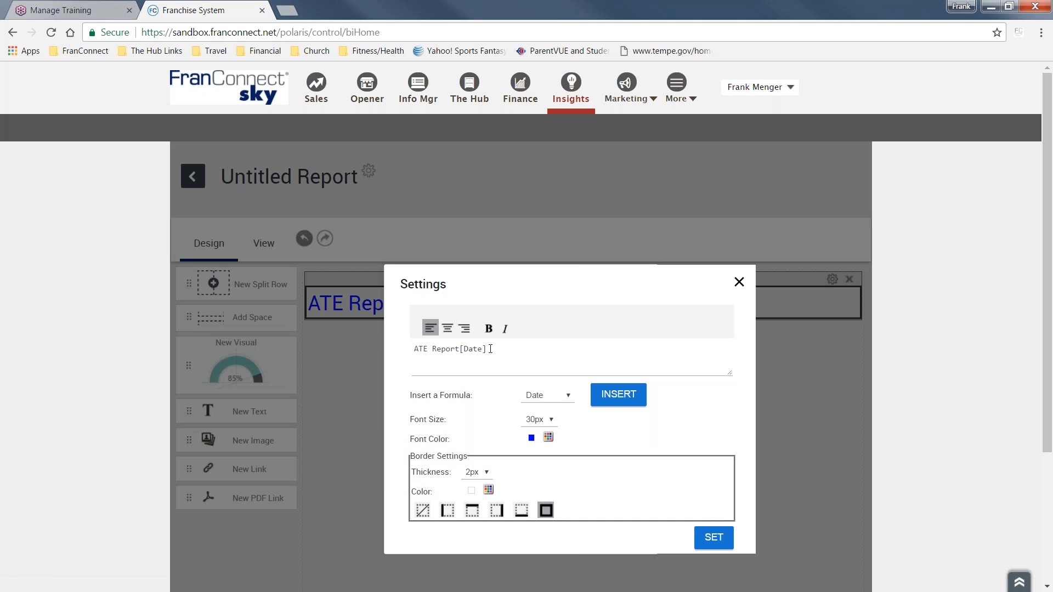
{"action": "left_click", "coordinate": [448, 331]}
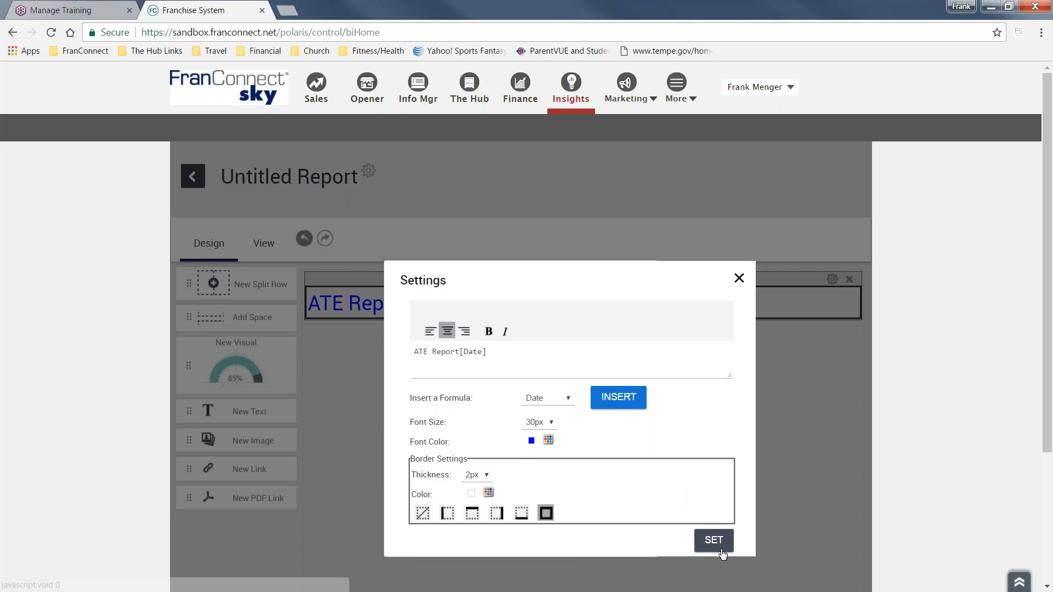
{"action": "left_click", "coordinate": [334, 392]}
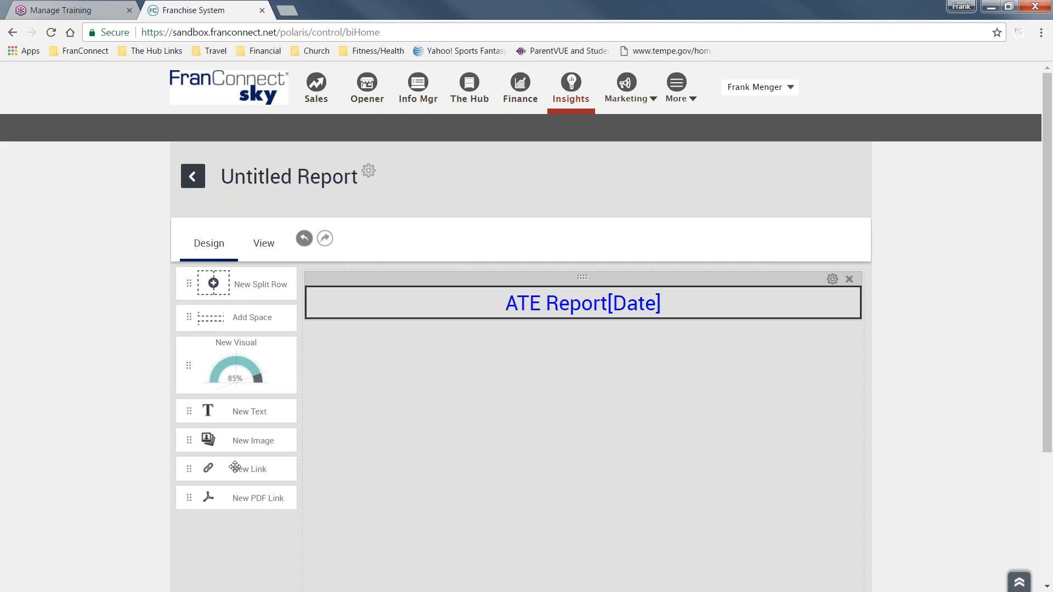
Add a center-aligned image block below the heading and choose the gray-haired scientist clipart from the Pics folder for upload.
{"action": "left_click_drag", "start_coordinate": [295, 440], "coordinate": [603, 405]}
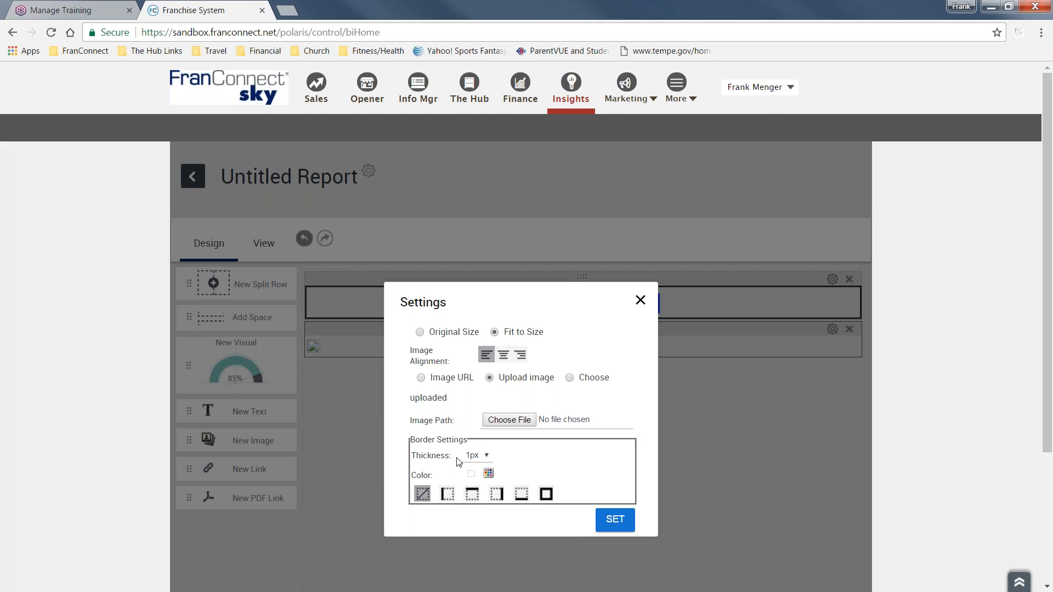
{"action": "left_click", "coordinate": [505, 356]}
{"action": "left_click", "coordinate": [571, 378]}
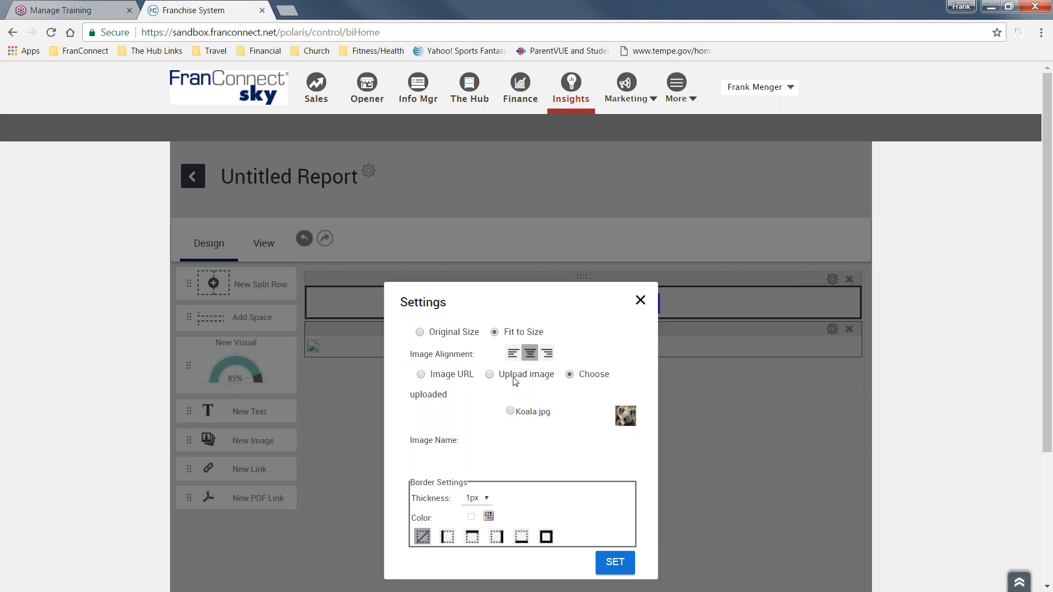
{"action": "left_click", "coordinate": [490, 375]}
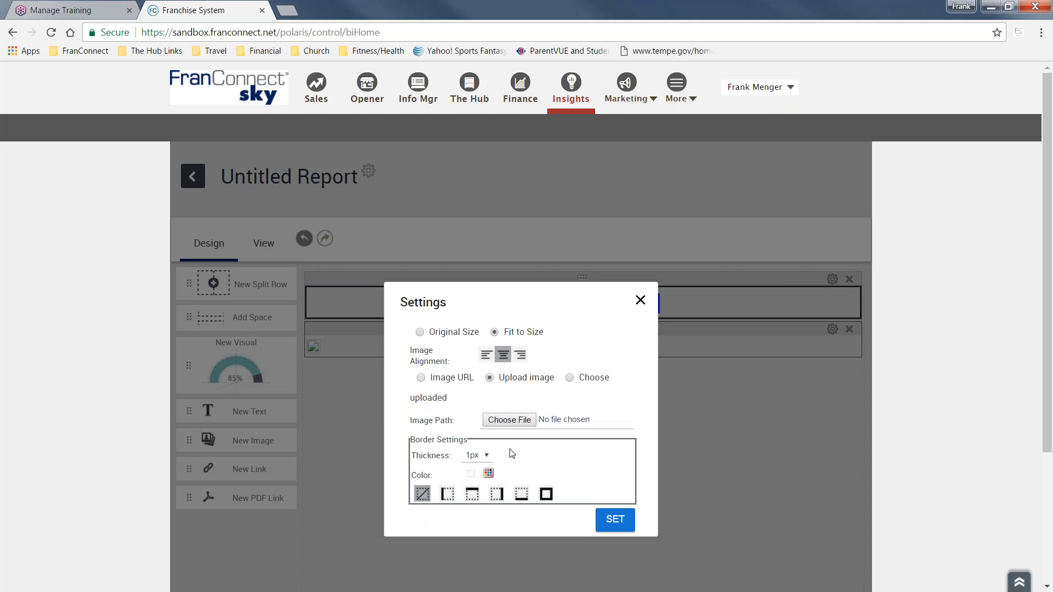
{"action": "left_click", "coordinate": [507, 420]}
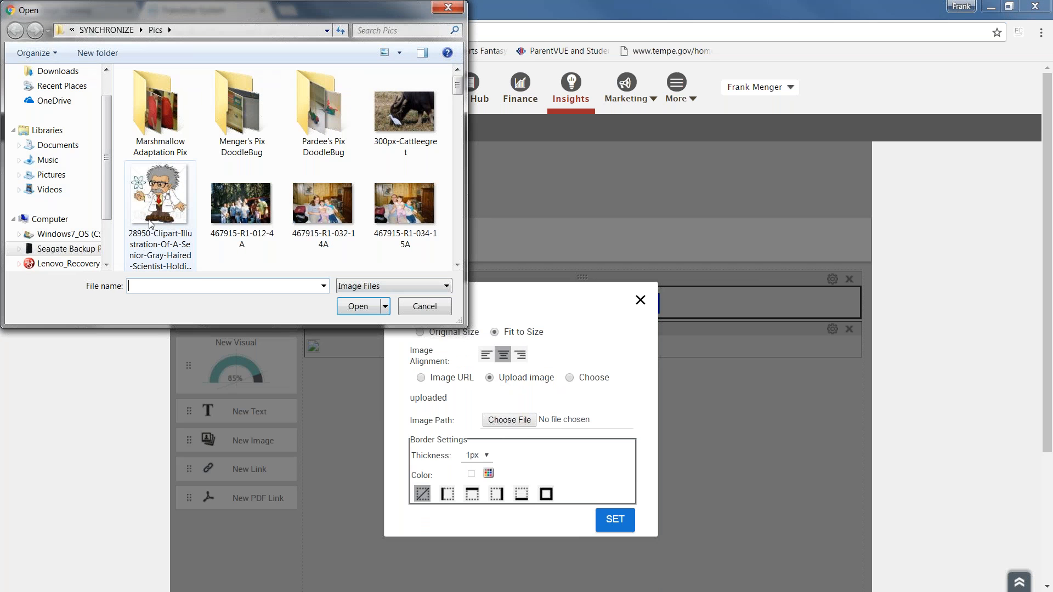
{"action": "double_click", "coordinate": [160, 197]}
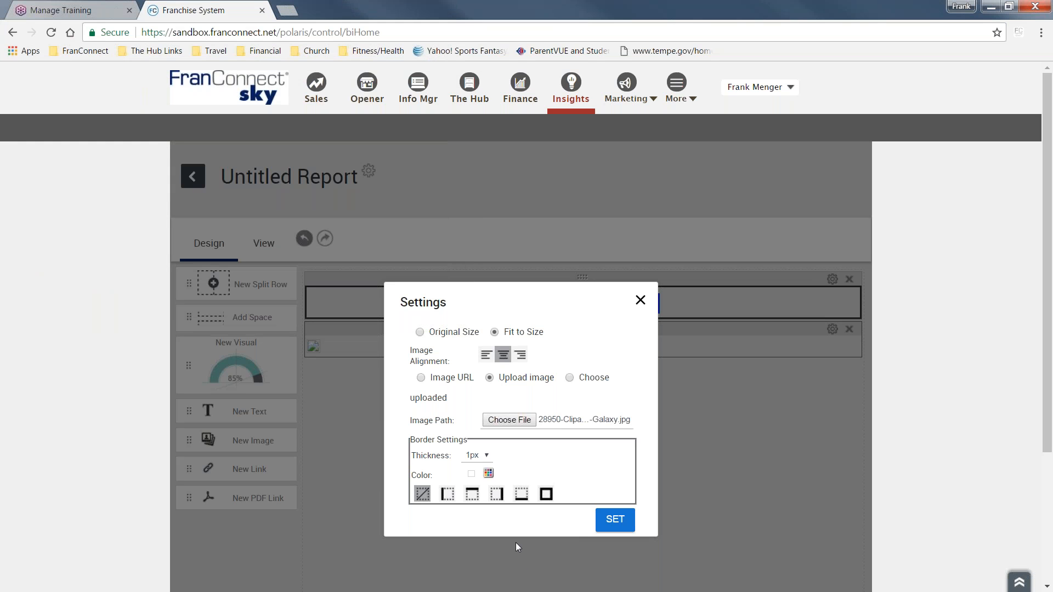
Give the image a red 2px border on all sides and apply the image settings.
{"action": "left_click", "coordinate": [472, 475]}
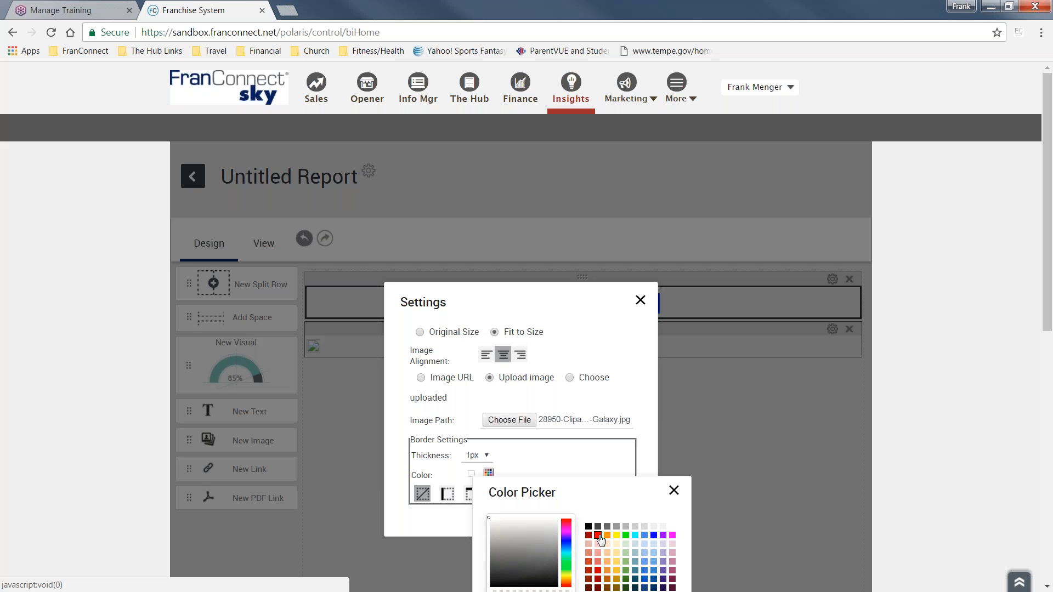
{"action": "left_click", "coordinate": [598, 535]}
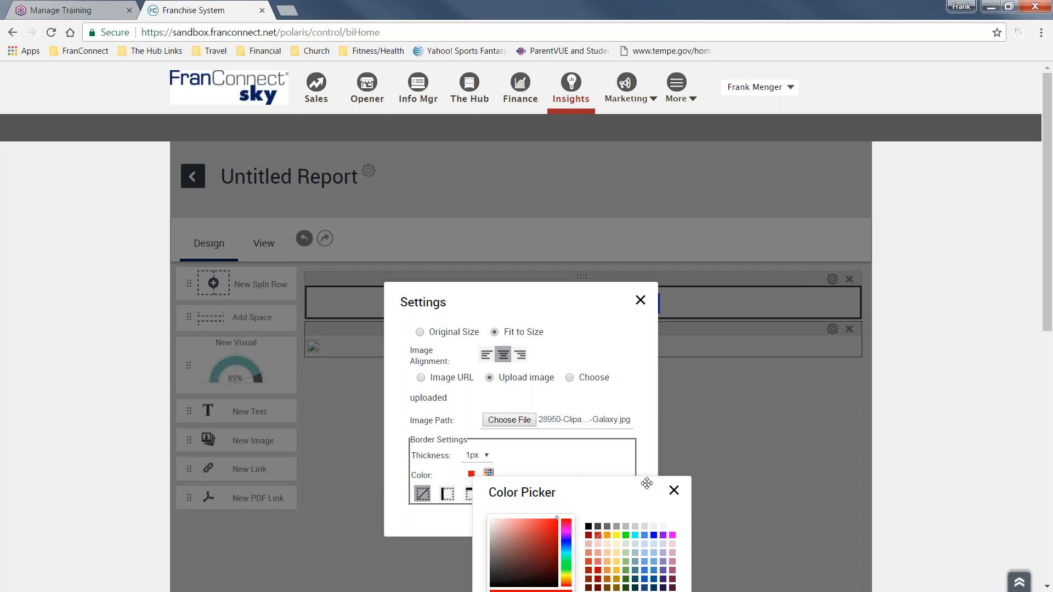
{"action": "left_click", "coordinate": [674, 490]}
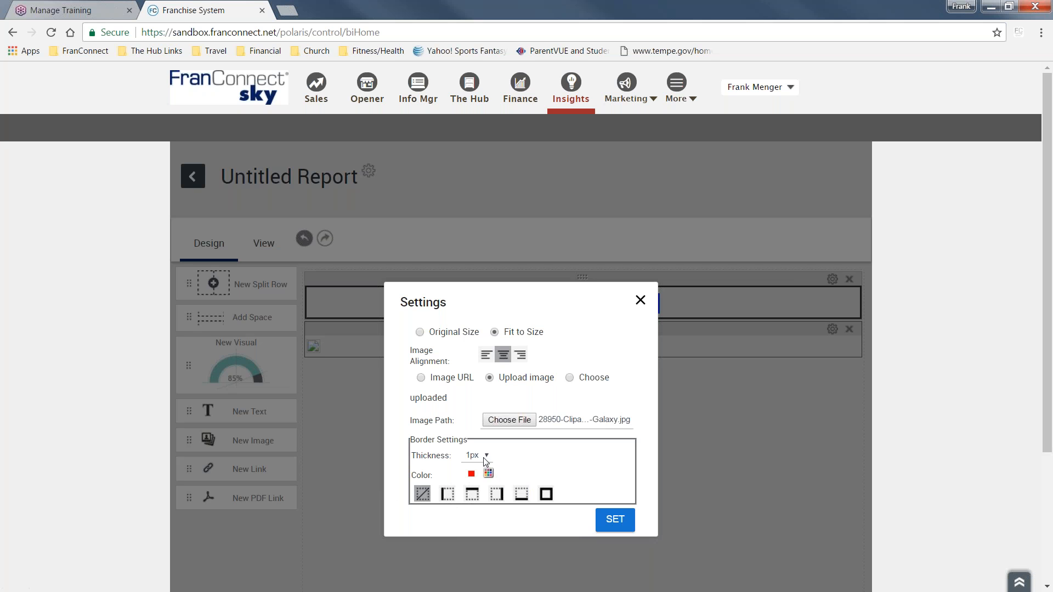
{"action": "left_click", "coordinate": [474, 479]}
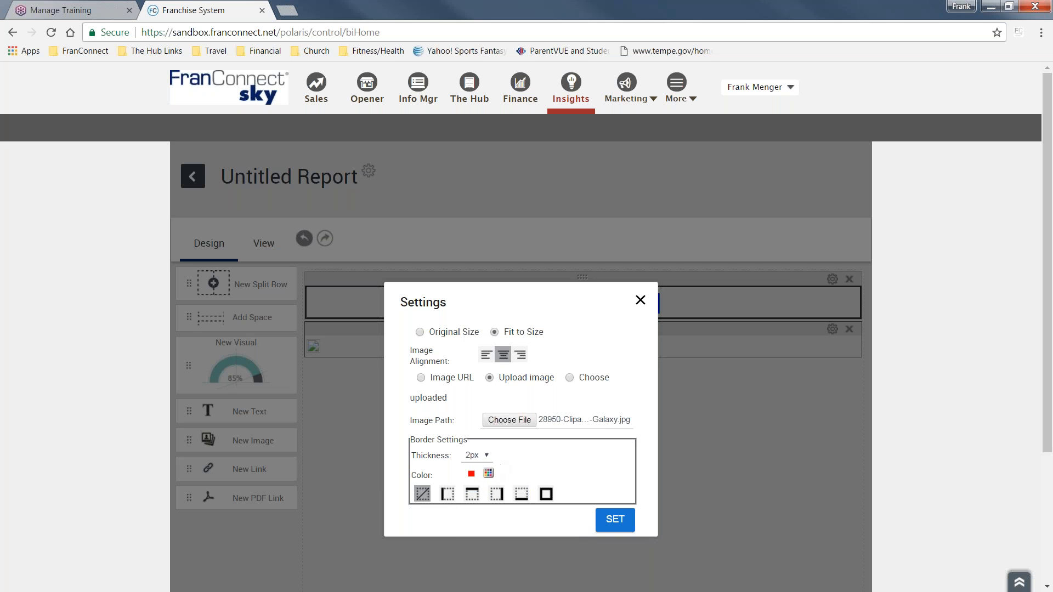
{"action": "left_click", "coordinate": [547, 494]}
{"action": "left_click", "coordinate": [621, 523]}
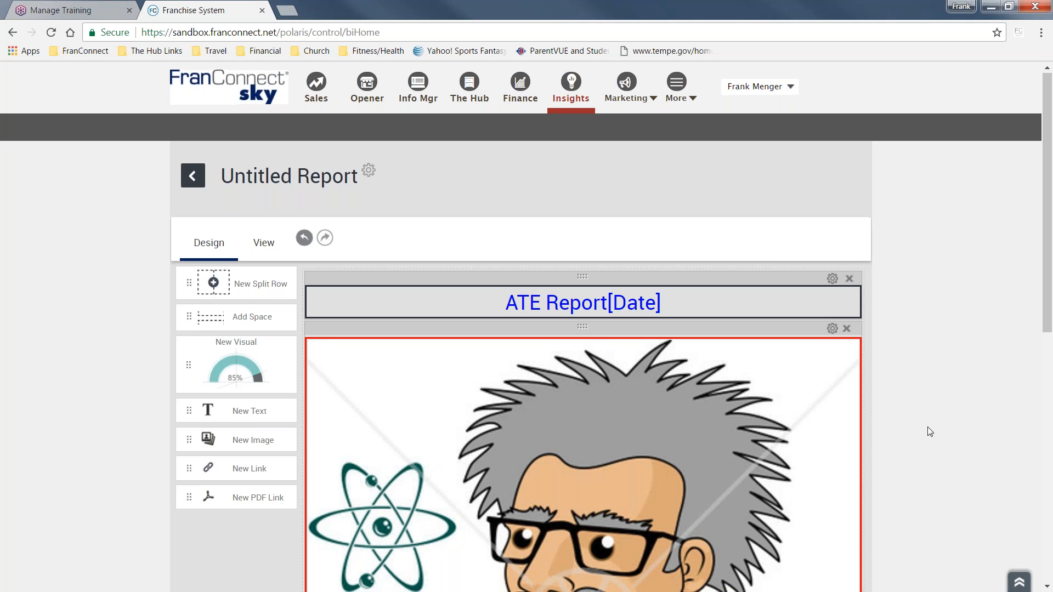
Examine how the heading and the scientist image are laid out in the report.
{"action": "scroll", "coordinate": [930, 422], "scroll_direction": "down", "scroll_amount": 7}
{"action": "scroll", "coordinate": [930, 421], "scroll_direction": "up", "scroll_amount": 7}
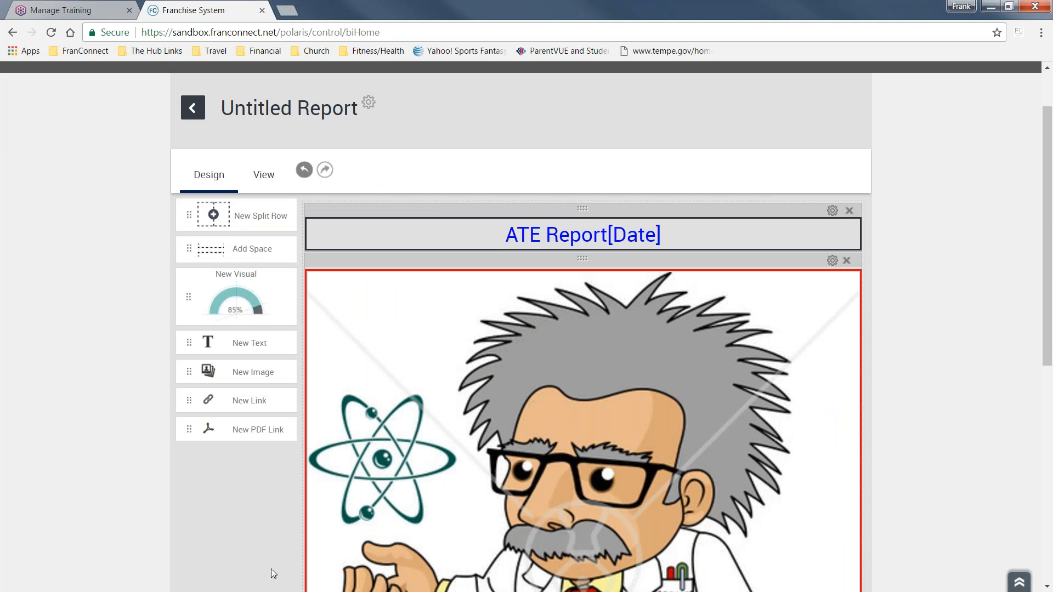
{"action": "scroll", "coordinate": [334, 436], "scroll_direction": "down", "scroll_amount": 1}
{"action": "scroll", "coordinate": [336, 439], "scroll_direction": "down", "scroll_amount": 2}
{"action": "scroll", "coordinate": [312, 301], "scroll_direction": "up", "scroll_amount": 2}
{"action": "scroll", "coordinate": [311, 300], "scroll_direction": "down", "scroll_amount": 4}
{"action": "scroll", "coordinate": [254, 194], "scroll_direction": "up", "scroll_amount": 3}
Try to place a new visual below the scientist image in the report.
{"action": "left_click_drag", "start_coordinate": [254, 219], "coordinate": [658, 552]}
{"action": "left_click_drag", "start_coordinate": [639, 587], "coordinate": [691, 522]}
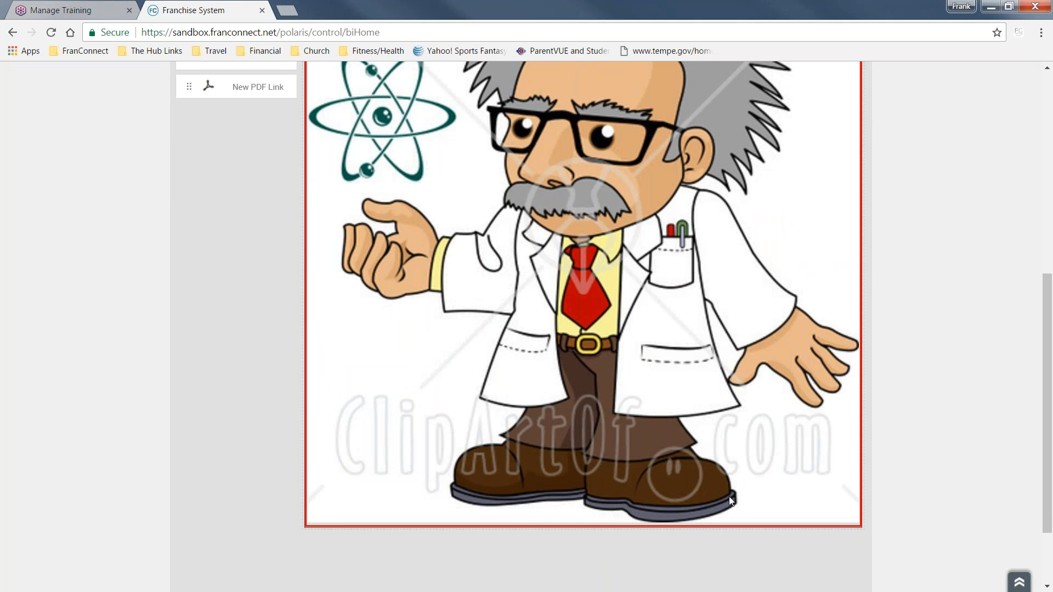
{"action": "scroll", "coordinate": [787, 343], "scroll_direction": "up", "scroll_amount": 4}
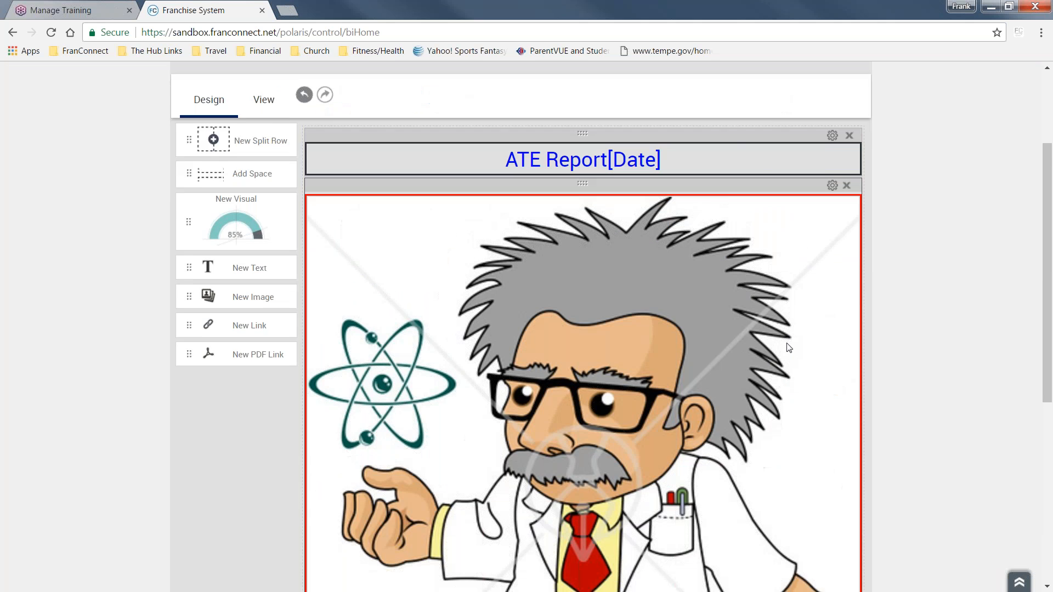
{"action": "scroll", "coordinate": [786, 343], "scroll_direction": "down", "scroll_amount": 2}
{"action": "scroll", "coordinate": [541, 448], "scroll_direction": "down", "scroll_amount": 3}
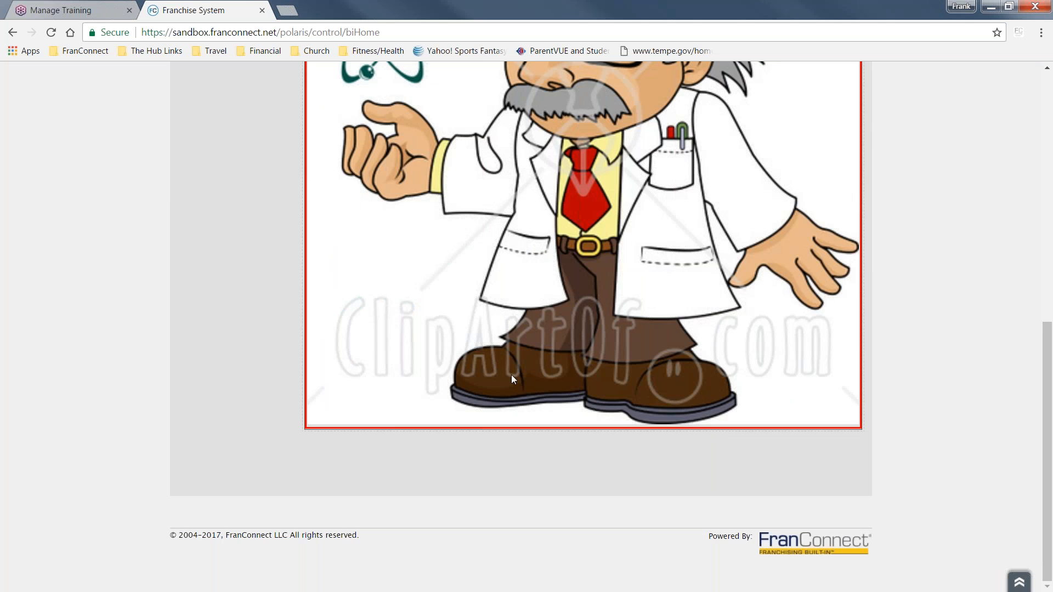
{"action": "scroll", "coordinate": [512, 376], "scroll_direction": "up", "scroll_amount": 5}
Insert the FLM Demo table and the Count of Initial Fee Paid-Note pie above the scientist image, and close the gallery.
{"action": "left_click_drag", "start_coordinate": [236, 198], "coordinate": [404, 167]}
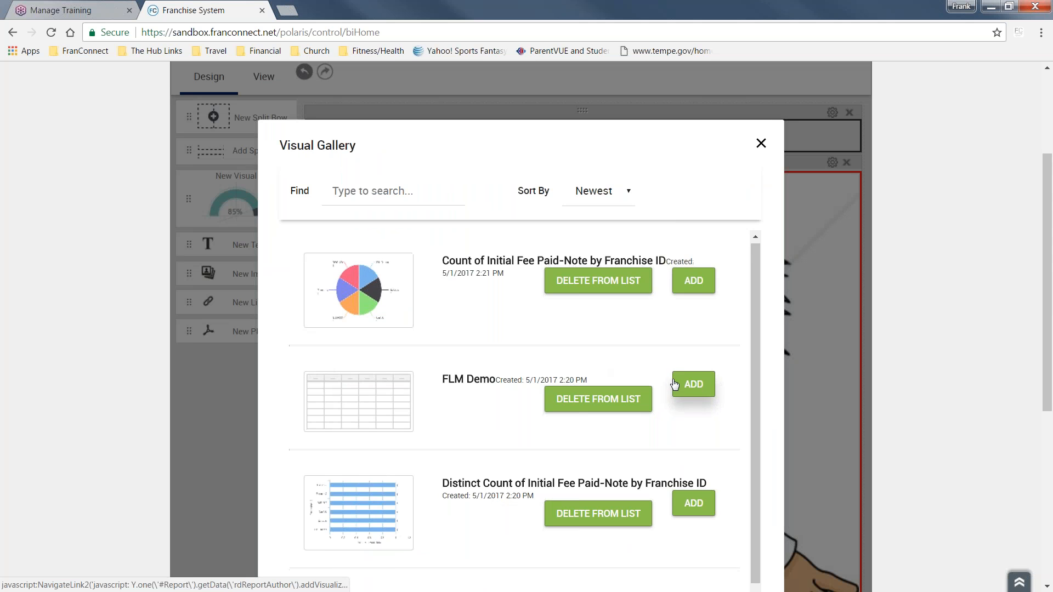
{"action": "scroll", "coordinate": [683, 386], "scroll_direction": "down", "scroll_amount": 3}
{"action": "scroll", "coordinate": [683, 389], "scroll_direction": "down", "scroll_amount": 2}
{"action": "scroll", "coordinate": [684, 390], "scroll_direction": "up", "scroll_amount": 4}
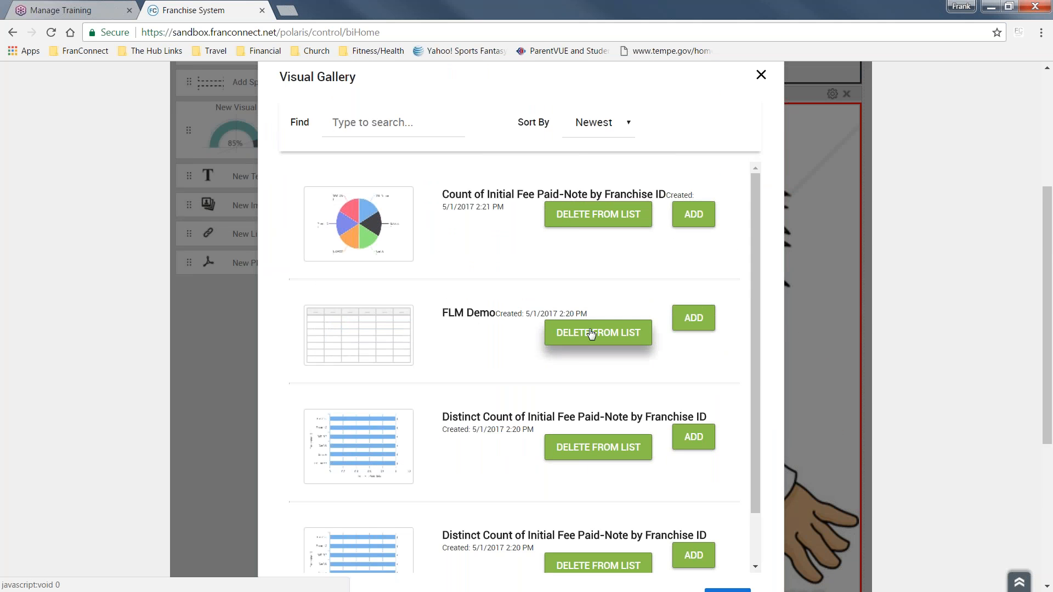
{"action": "left_click", "coordinate": [692, 319]}
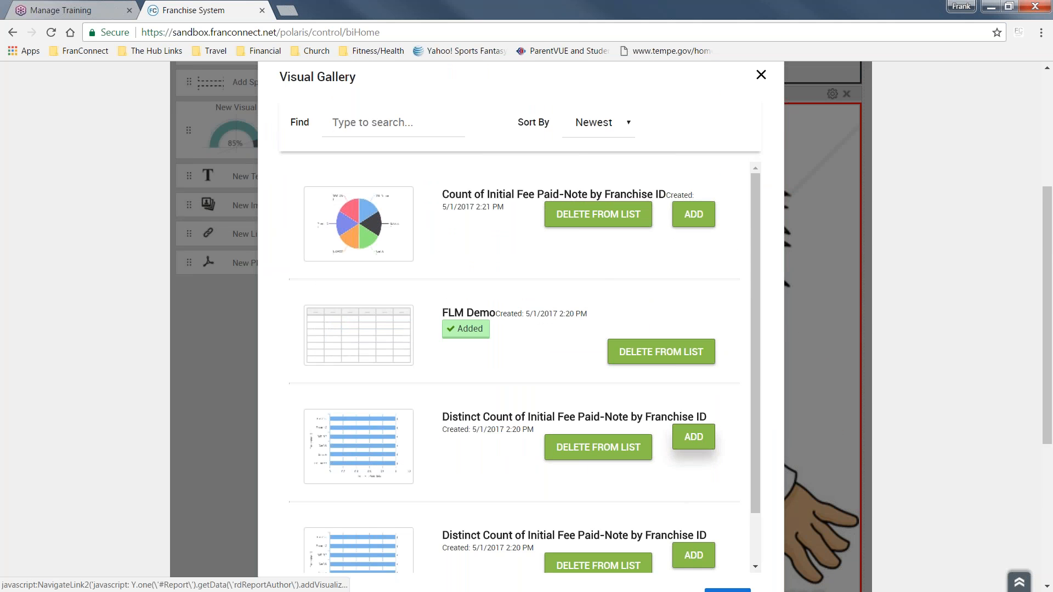
{"action": "left_click", "coordinate": [697, 222]}
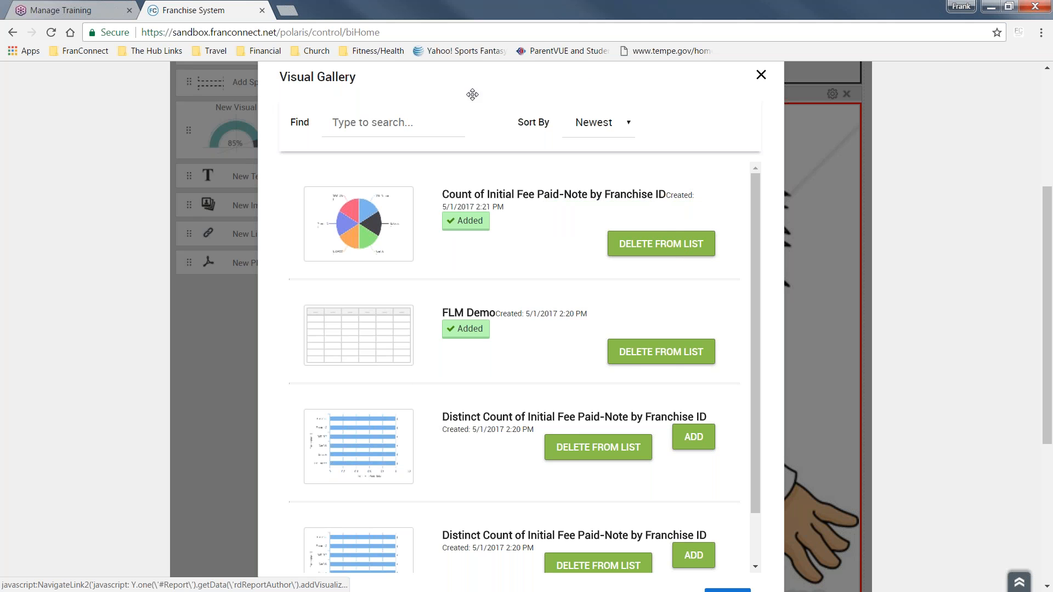
{"action": "scroll", "coordinate": [686, 326], "scroll_direction": "down", "scroll_amount": 1}
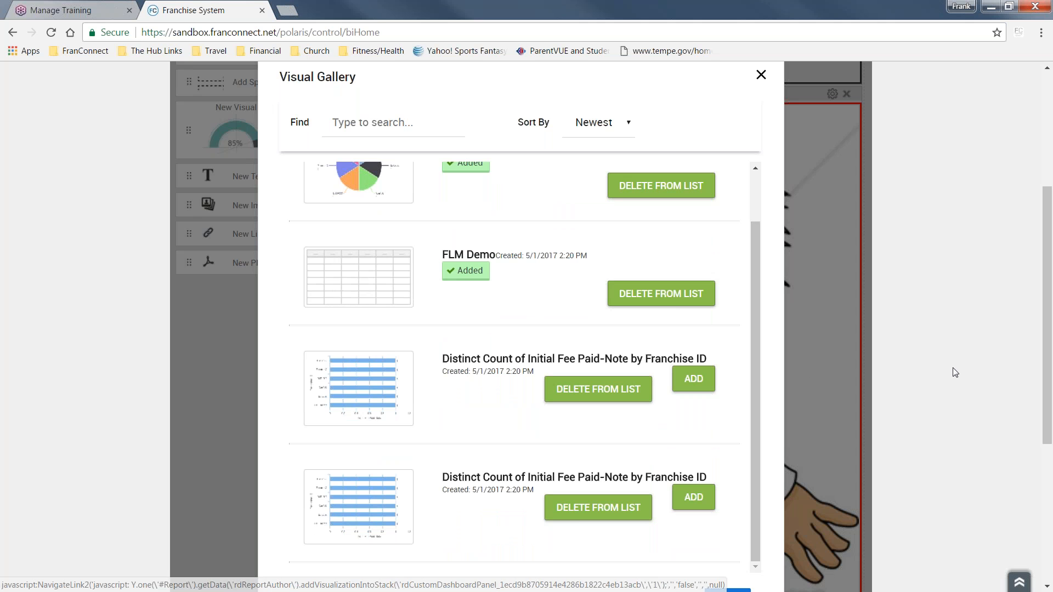
{"action": "scroll", "coordinate": [952, 367], "scroll_direction": "down", "scroll_amount": 1}
{"action": "scroll", "coordinate": [952, 367], "scroll_direction": "down", "scroll_amount": 3}
{"action": "left_click", "coordinate": [728, 396]}
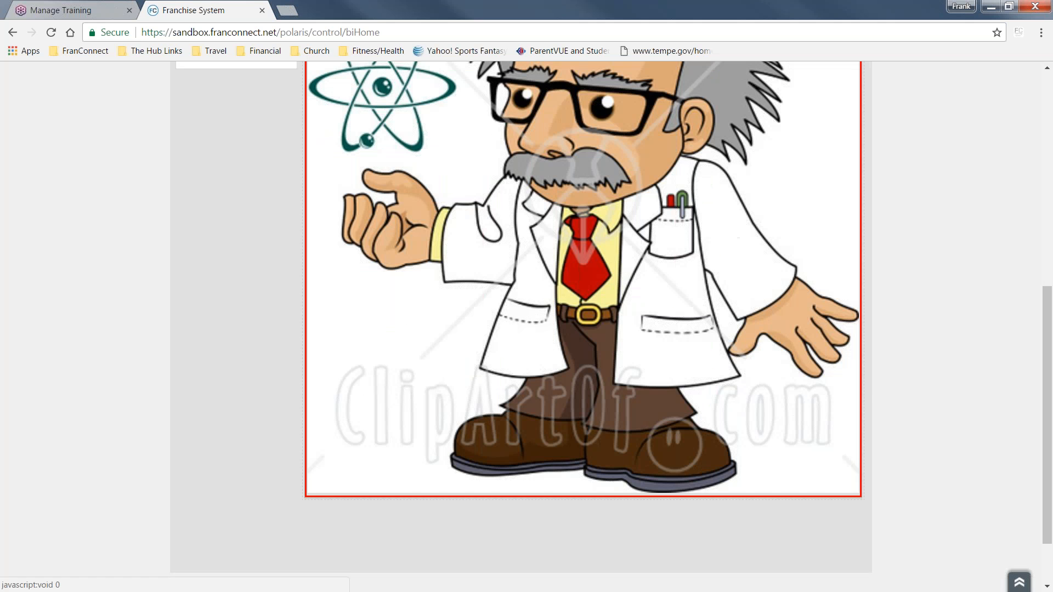
{"action": "scroll", "coordinate": [944, 358], "scroll_direction": "down", "scroll_amount": 1}
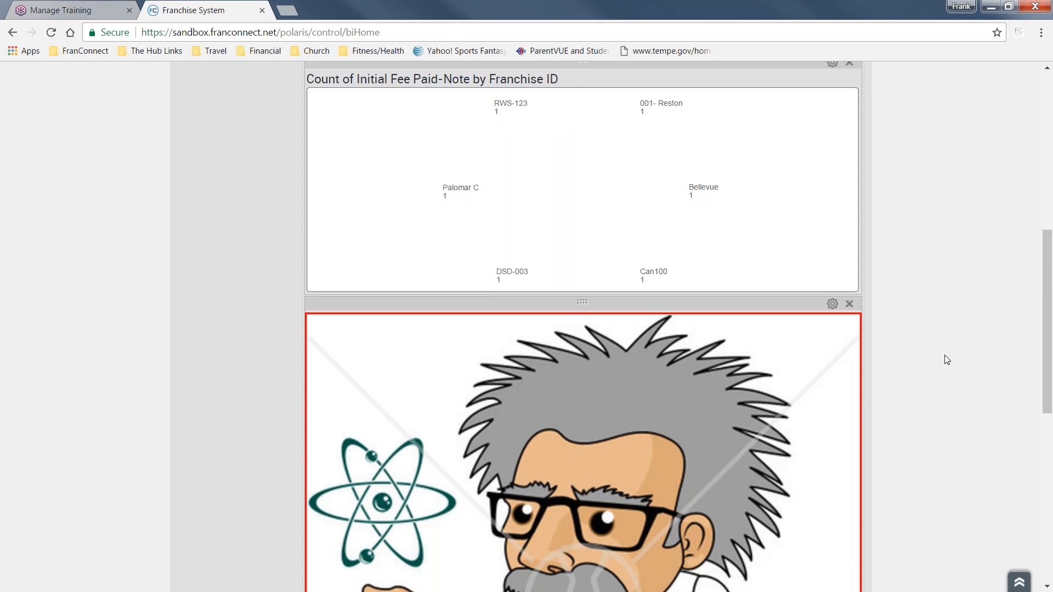
Rename the untitled report as ATE Demo Report and save the name.
{"action": "scroll", "coordinate": [941, 349], "scroll_direction": "up", "scroll_amount": 5}
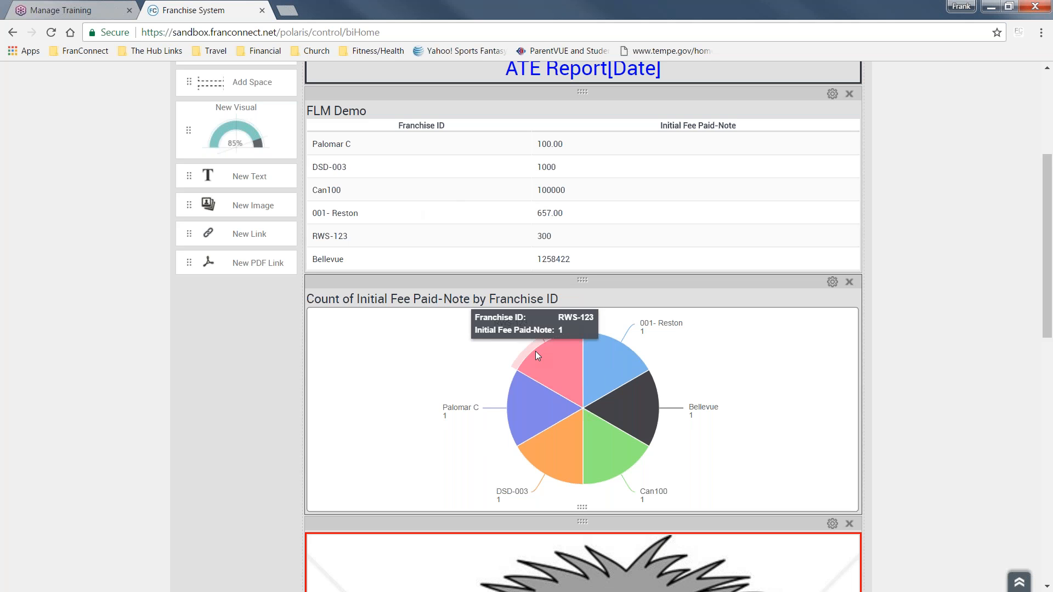
{"action": "scroll", "coordinate": [526, 342], "scroll_direction": "up", "scroll_amount": 4}
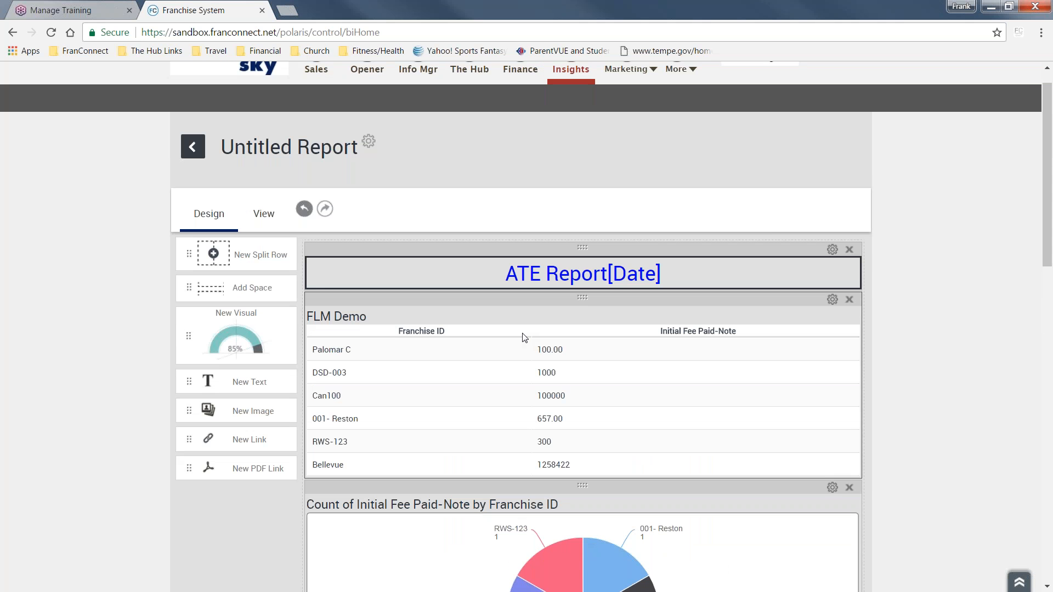
{"action": "left_click", "coordinate": [369, 141]}
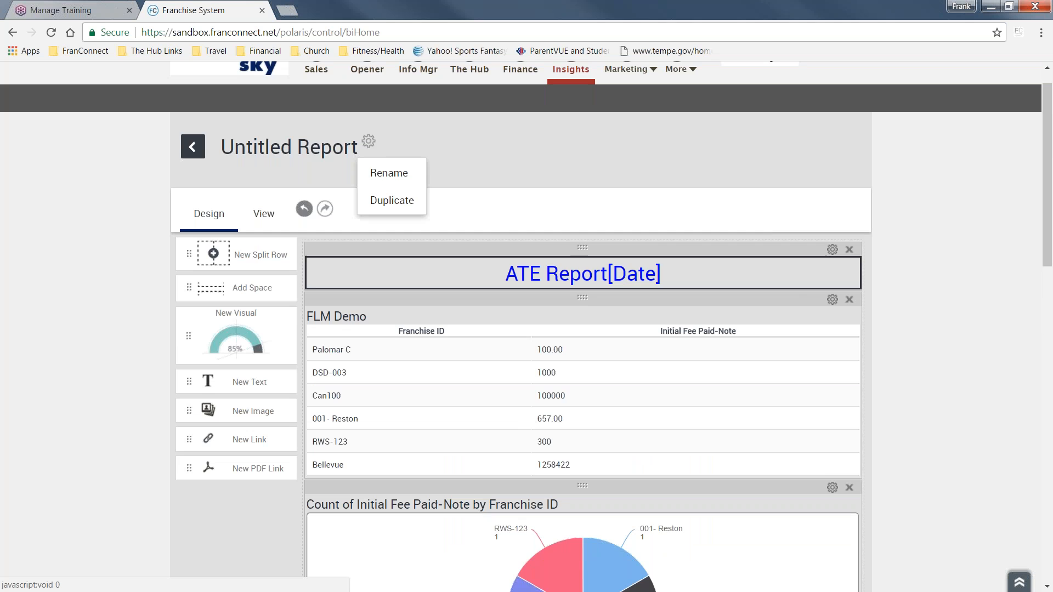
{"action": "left_click", "coordinate": [399, 175]}
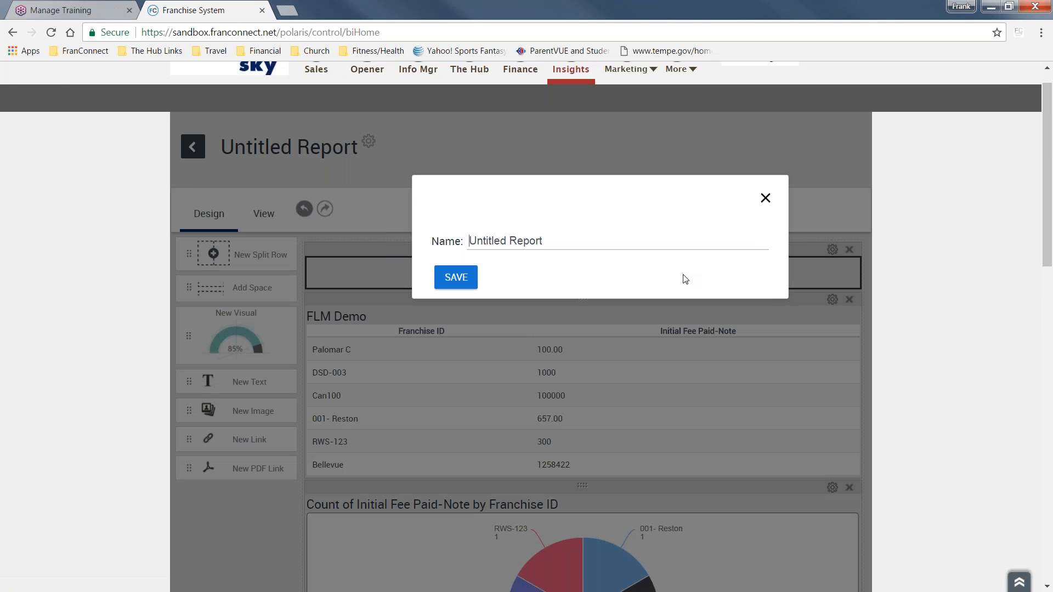
{"action": "left_click_drag", "start_coordinate": [576, 241], "coordinate": [372, 242]}
{"action": "type", "text": "AT"}
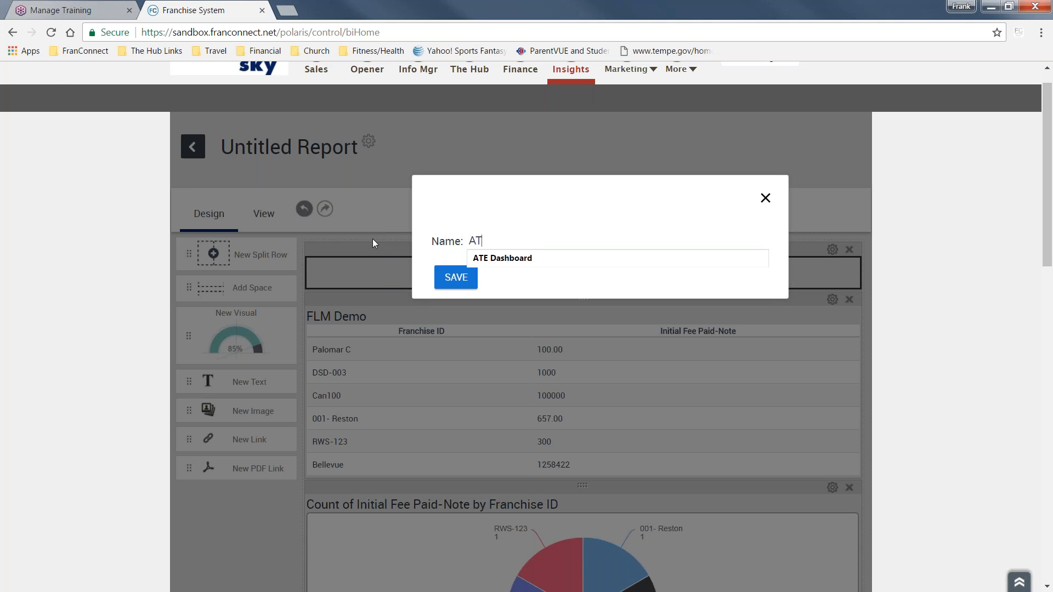
{"action": "type", "text": "E Demo Report"}
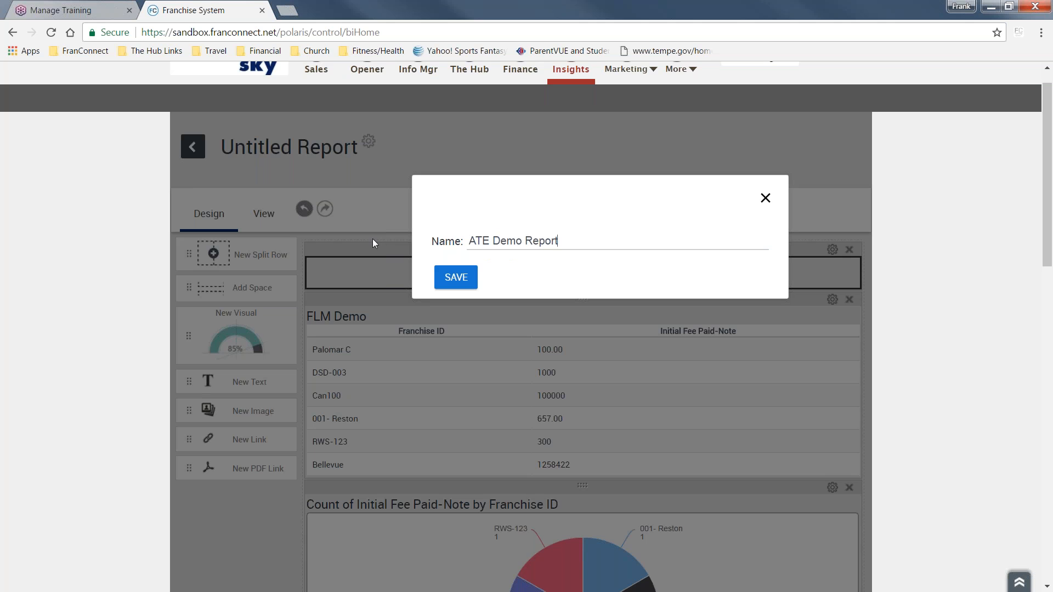
{"action": "left_click", "coordinate": [455, 277]}
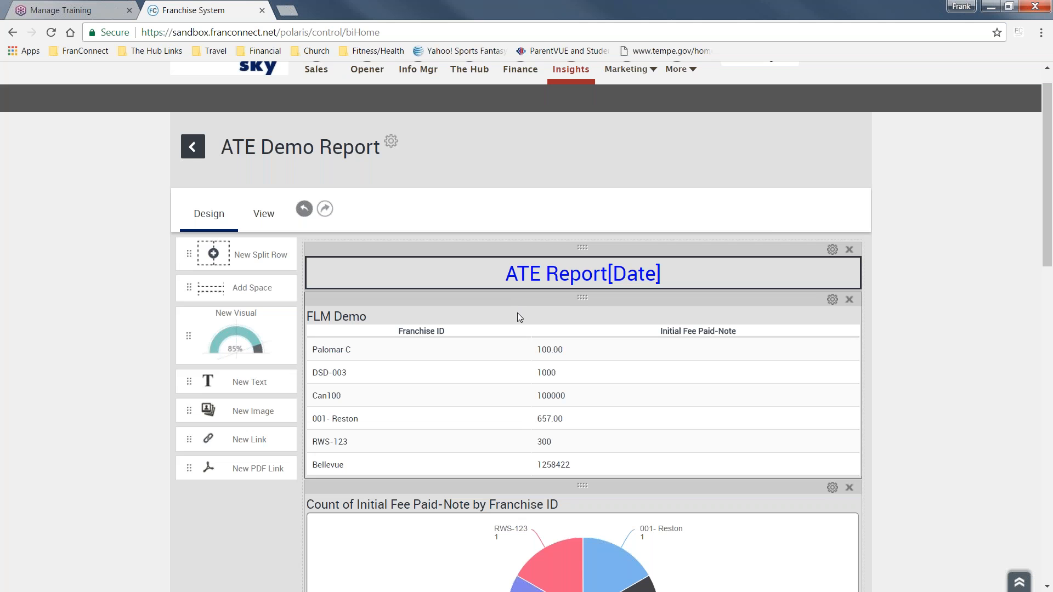
Return to the Insights menu, open the ATE Demo Report's schedule, and enter the subject ATE Report Distribution with the message Test.
{"action": "left_click", "coordinate": [193, 147]}
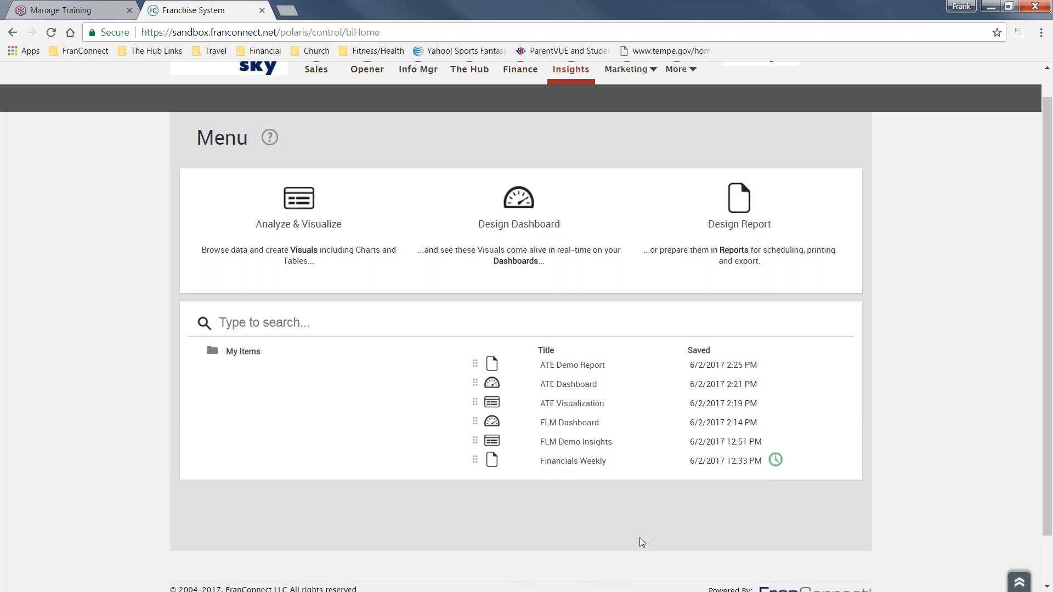
{"action": "mouse_move", "coordinate": [775, 464]}
{"action": "left_click", "coordinate": [775, 364]}
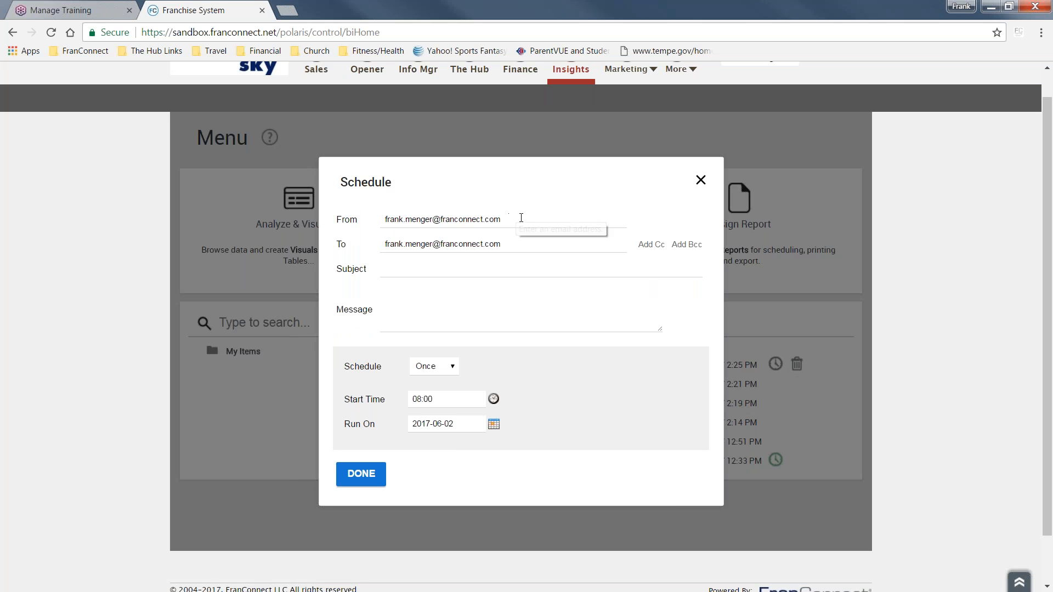
{"action": "left_click_drag", "start_coordinate": [516, 216], "coordinate": [381, 221]}
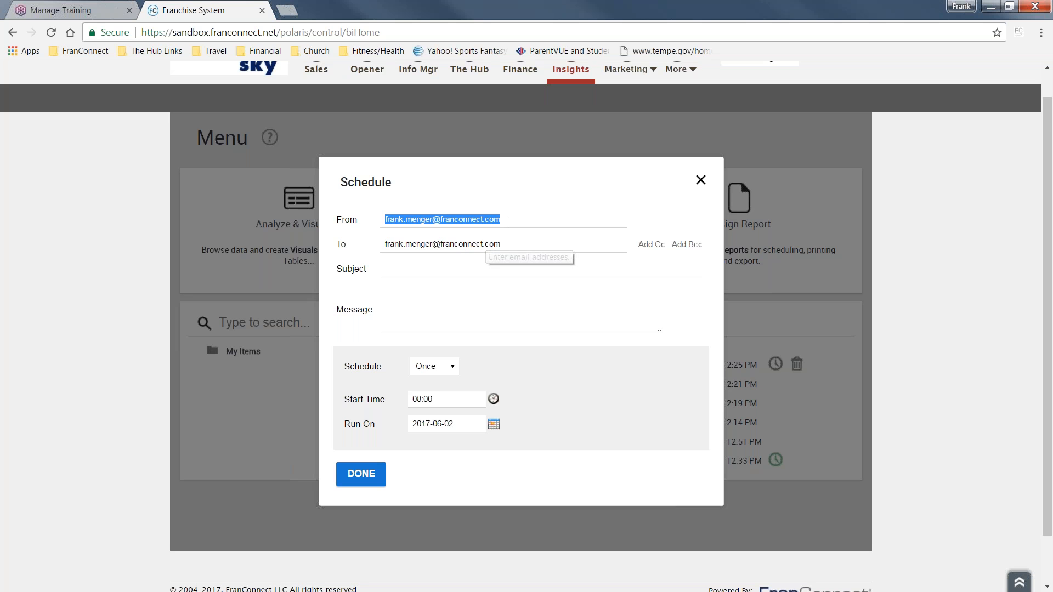
{"action": "left_click_drag", "start_coordinate": [510, 244], "coordinate": [366, 280]}
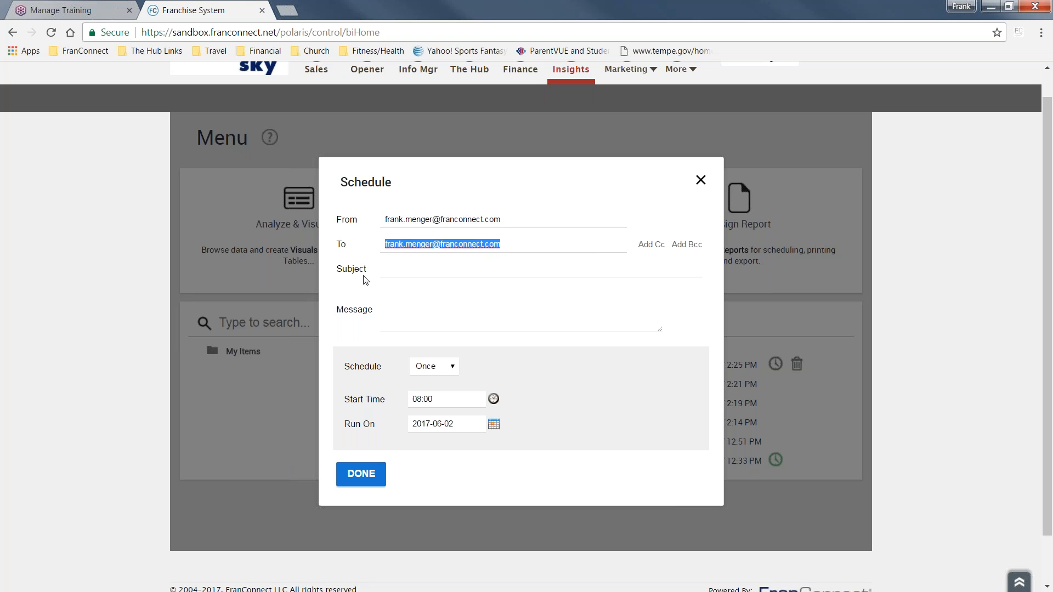
{"action": "left_click", "coordinate": [434, 273]}
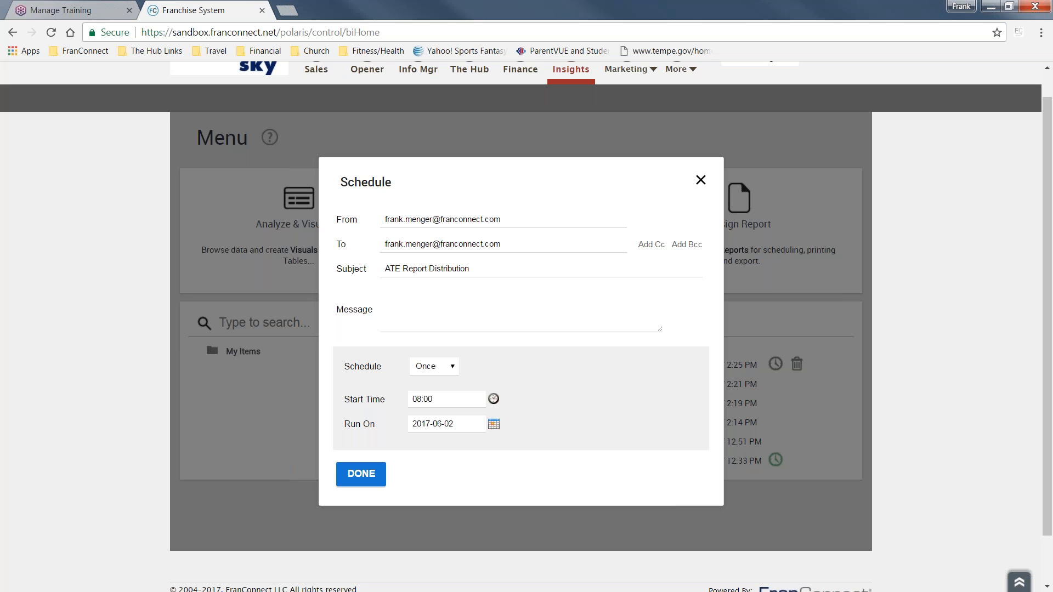
Examine the Once, Minutes and Hourly recurrence options of the report schedule, including the minute interval choices.
{"action": "left_click", "coordinate": [458, 367]}
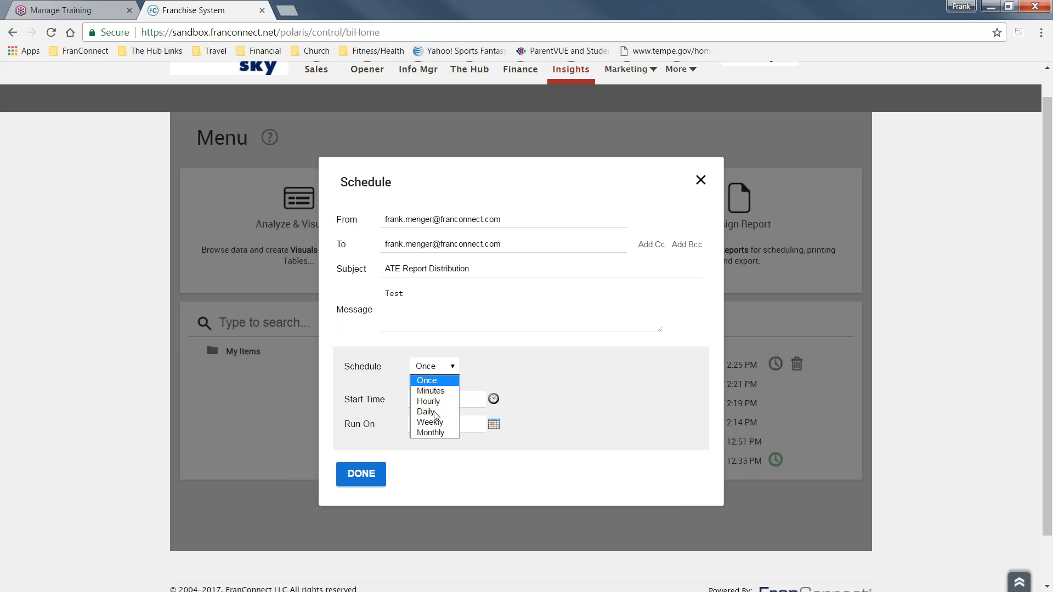
{"action": "left_click", "coordinate": [433, 381]}
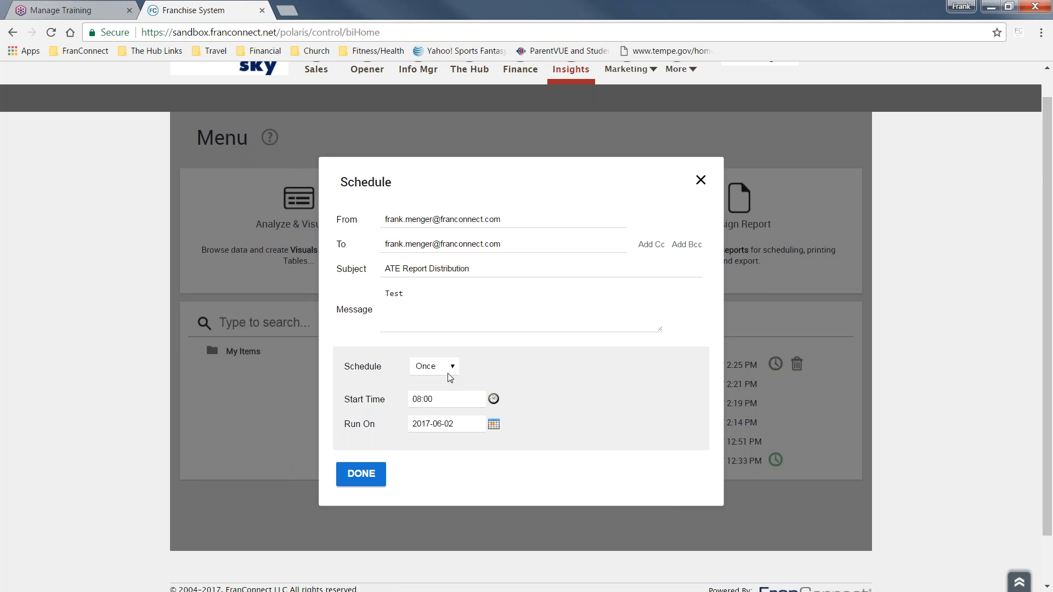
{"action": "left_click", "coordinate": [453, 368]}
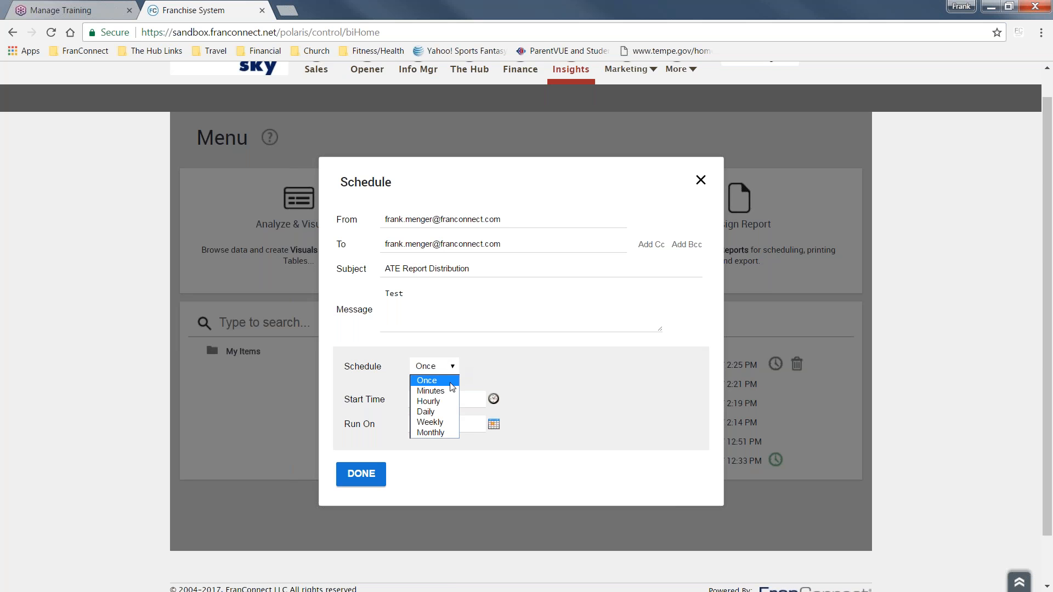
{"action": "left_click", "coordinate": [444, 392]}
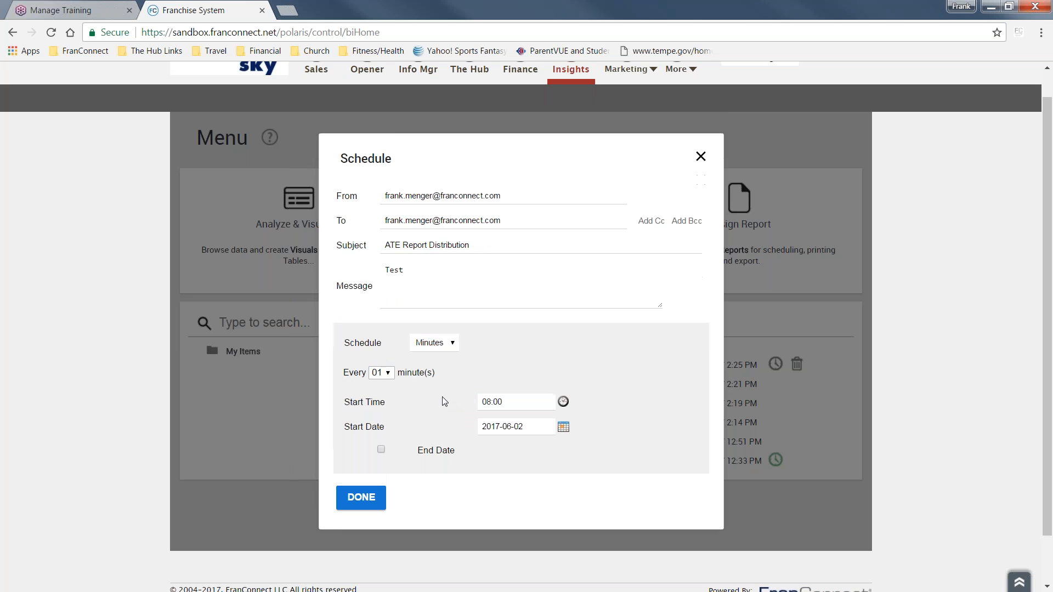
{"action": "left_click", "coordinate": [386, 379]}
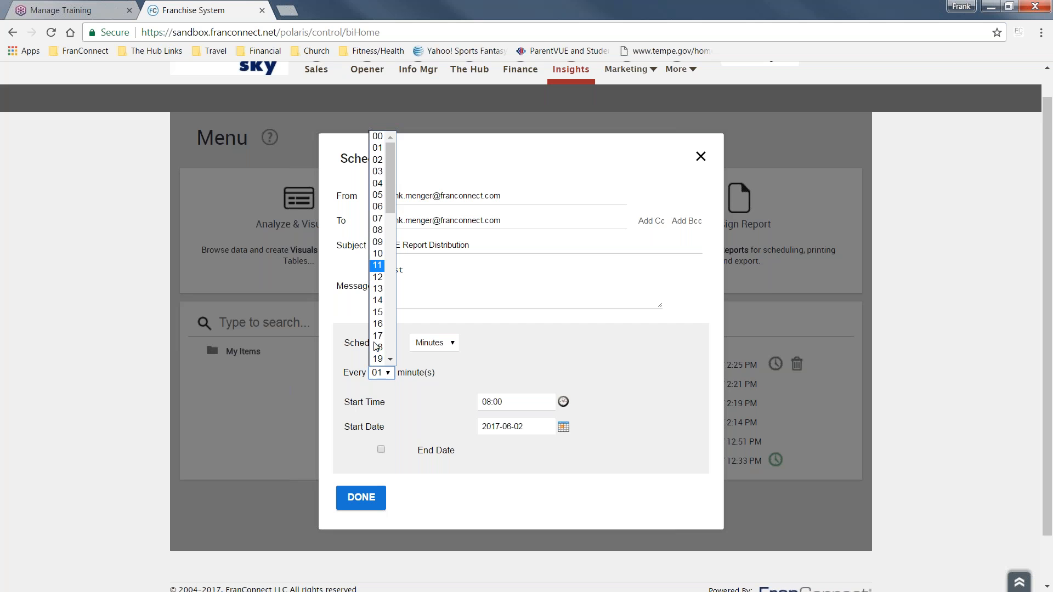
{"action": "left_click", "coordinate": [458, 353]}
{"action": "left_click", "coordinate": [458, 353]}
{"action": "left_click", "coordinate": [442, 380]}
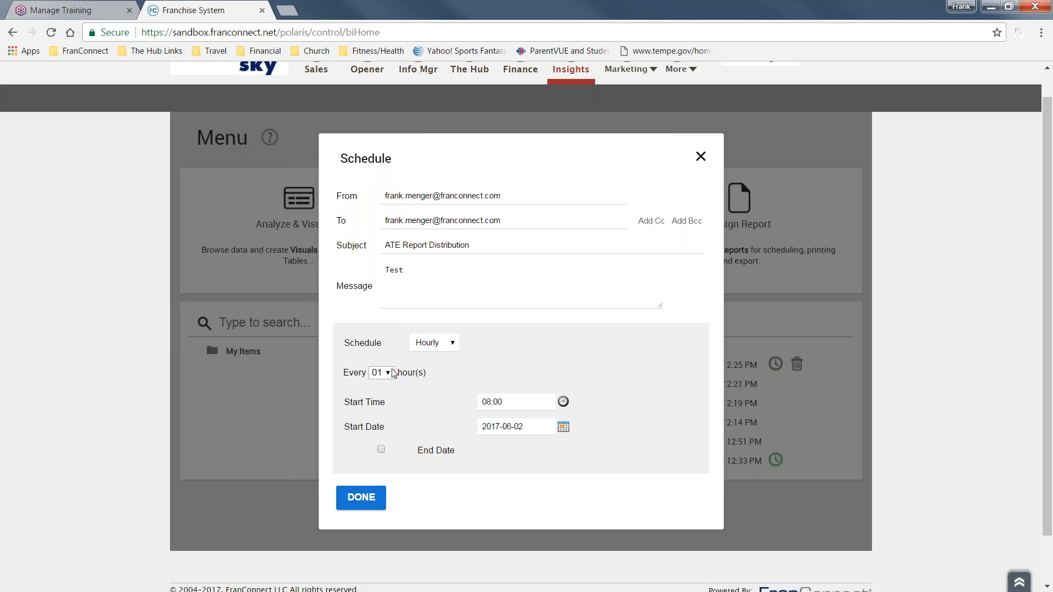
Examine the Daily, Weekly and Monthly recurrence options of the report schedule, and set it back to Once.
{"action": "left_click", "coordinate": [439, 342]}
{"action": "left_click", "coordinate": [443, 391]}
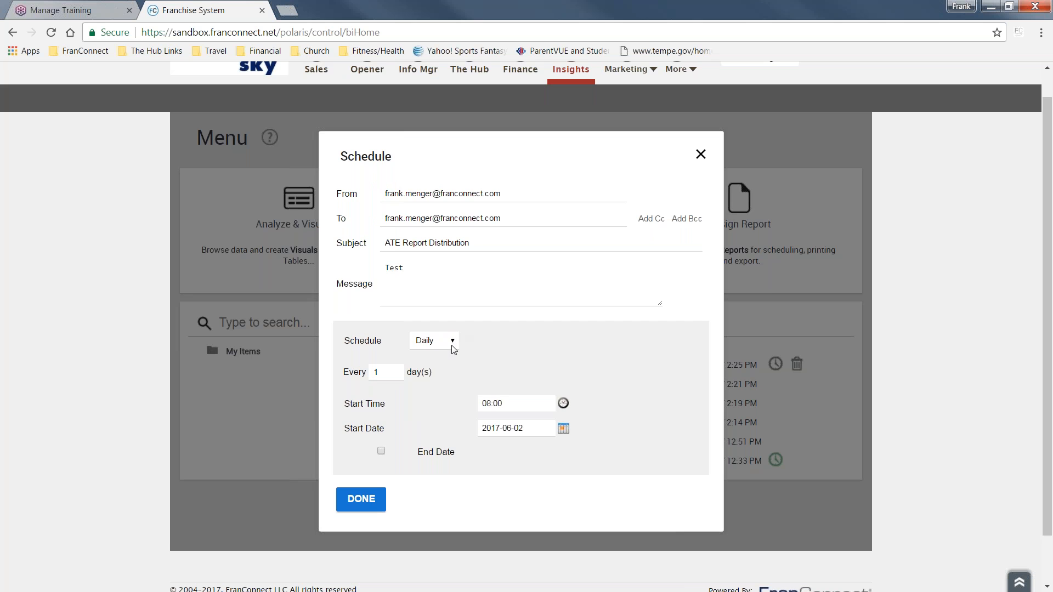
{"action": "left_click", "coordinate": [453, 348]}
{"action": "left_click", "coordinate": [452, 396]}
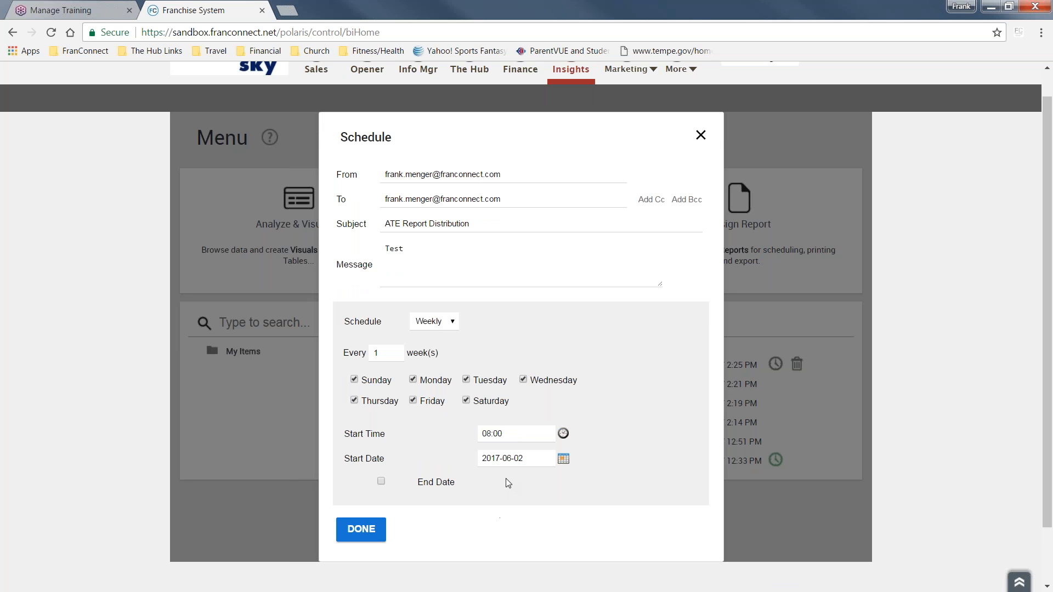
{"action": "left_click", "coordinate": [433, 322]}
{"action": "left_click", "coordinate": [437, 388]}
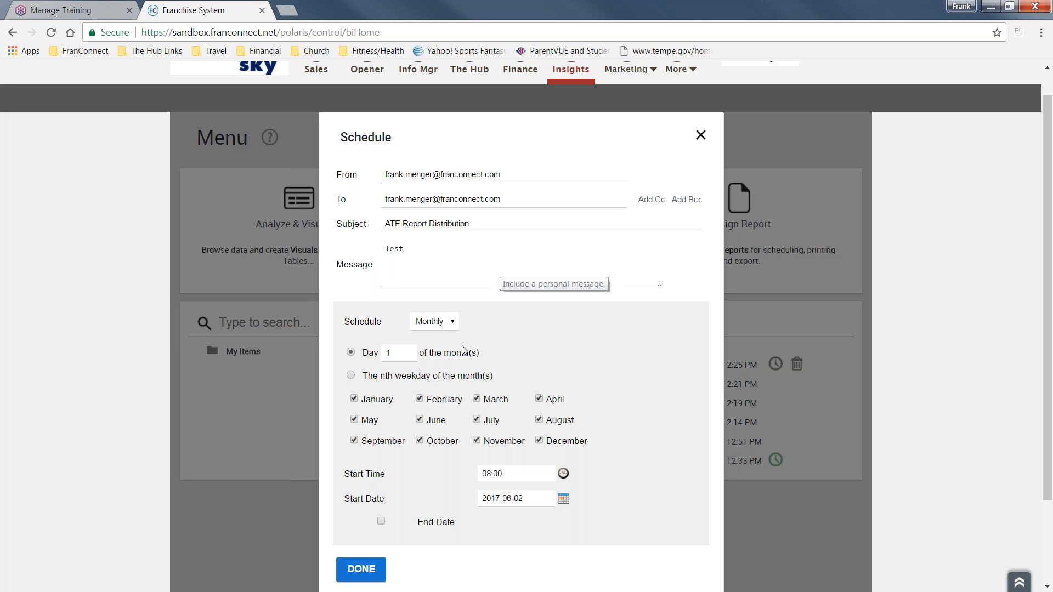
{"action": "left_click", "coordinate": [451, 322]}
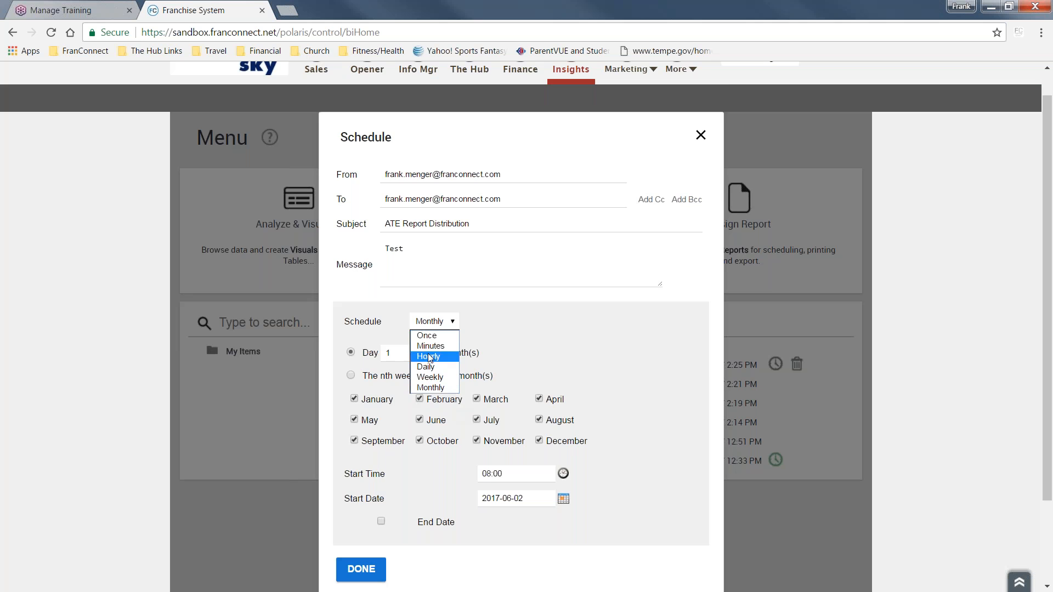
{"action": "left_click", "coordinate": [426, 335]}
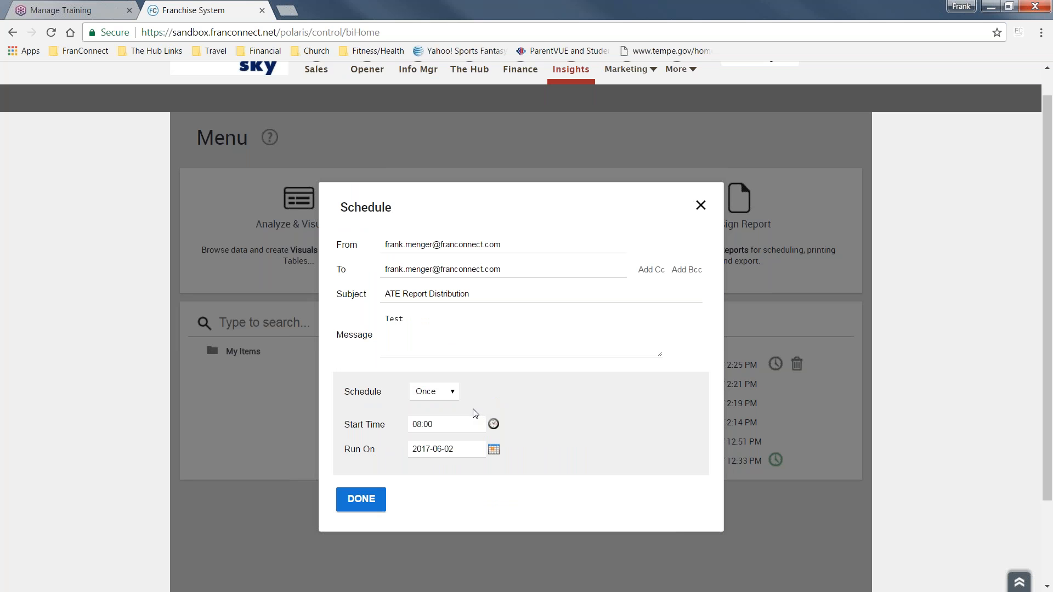
Set the schedule's start time to 03:00.
{"action": "left_click_drag", "start_coordinate": [450, 426], "coordinate": [376, 431]}
{"action": "left_click", "coordinate": [494, 424]}
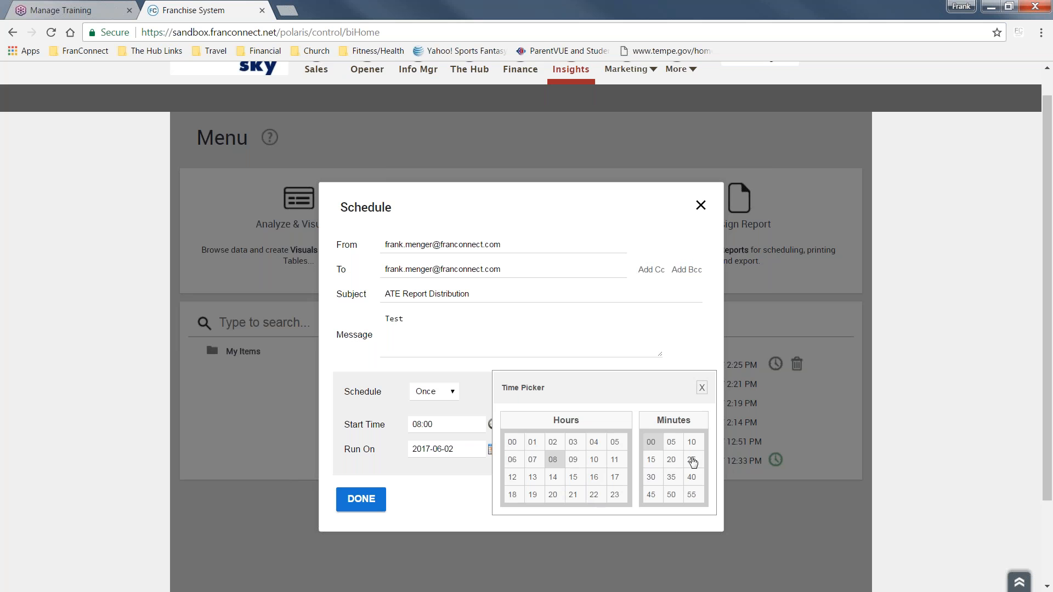
{"action": "left_click", "coordinate": [573, 445]}
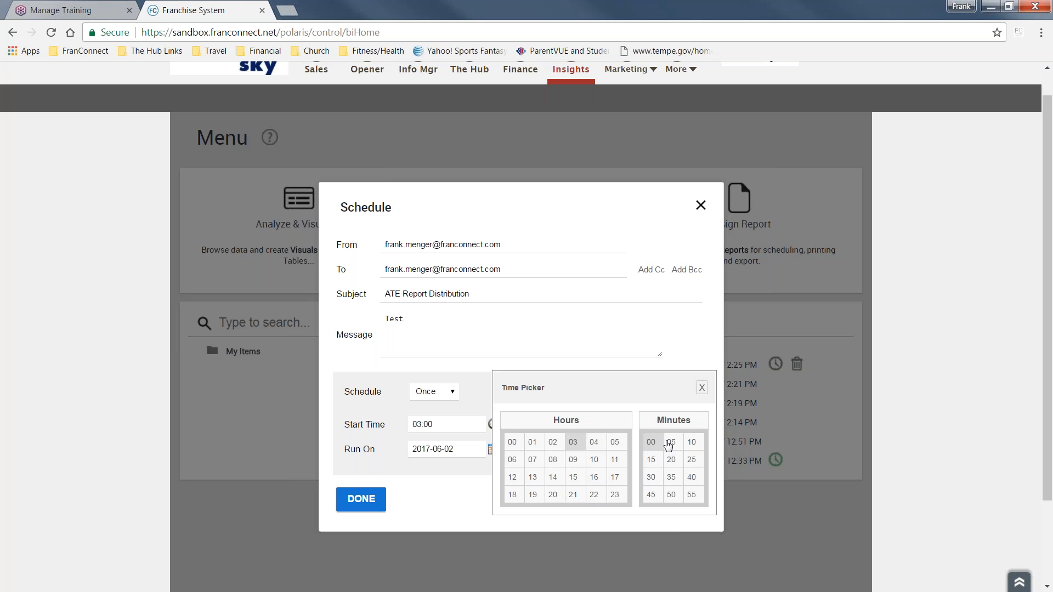
{"action": "left_click", "coordinate": [702, 388]}
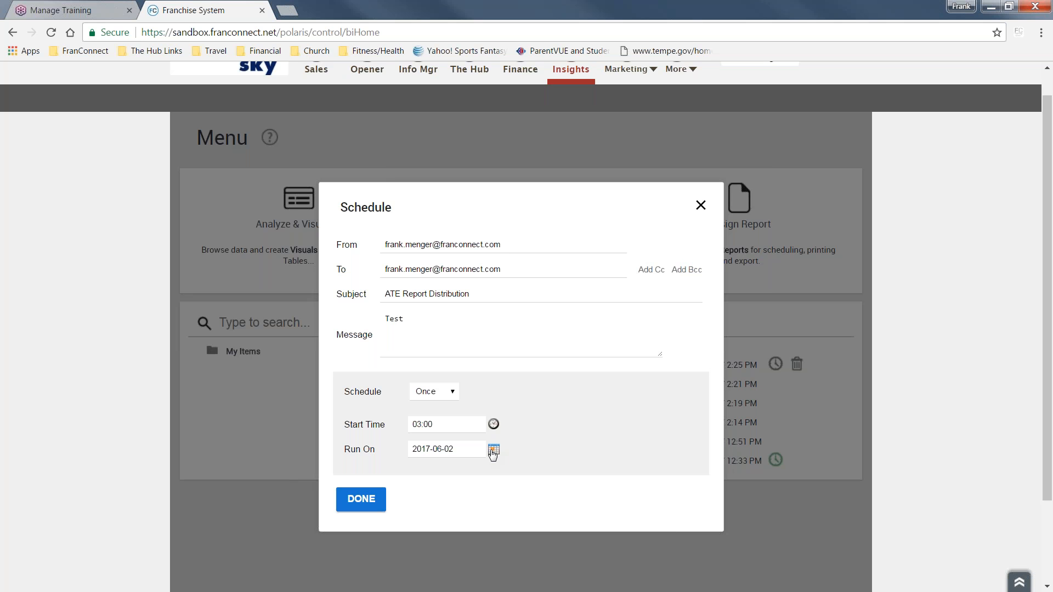
Set the schedule's start time to 15:00 and save the report schedule.
{"action": "left_click", "coordinate": [493, 426]}
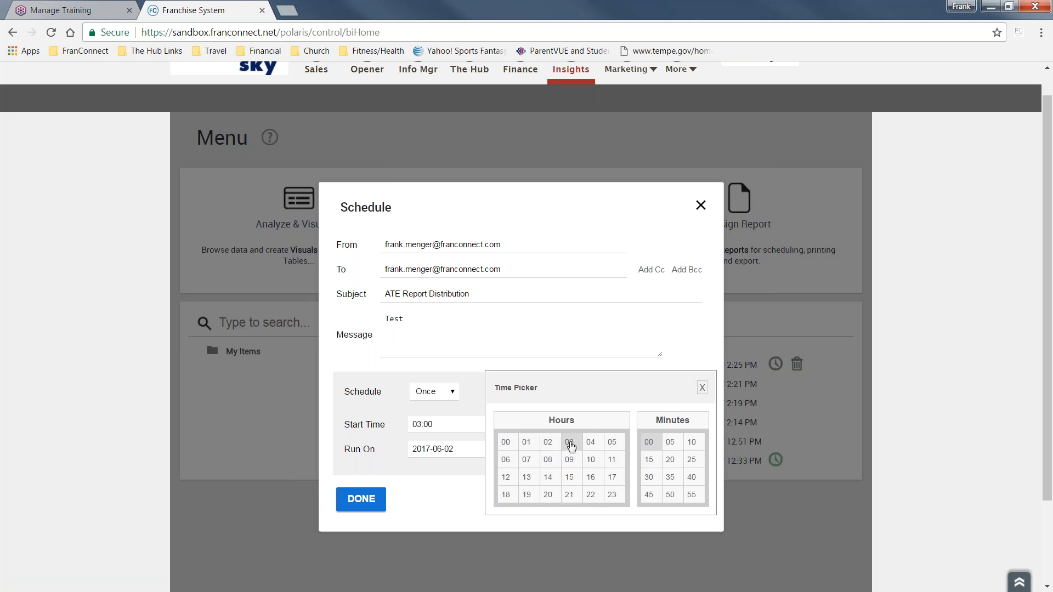
{"action": "left_click", "coordinate": [569, 479]}
{"action": "left_click", "coordinate": [702, 388]}
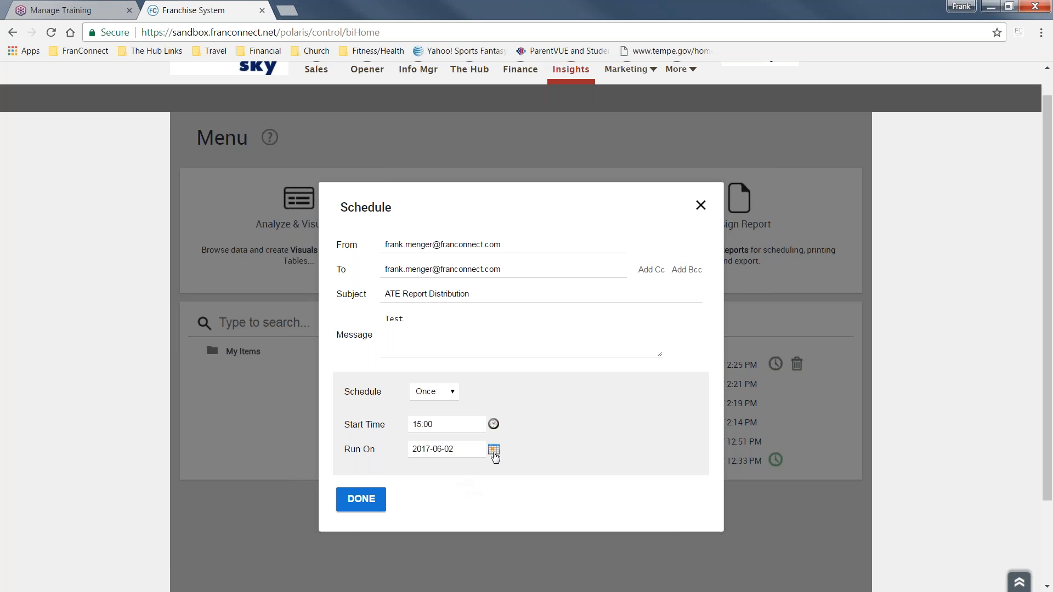
{"action": "left_click", "coordinate": [360, 500]}
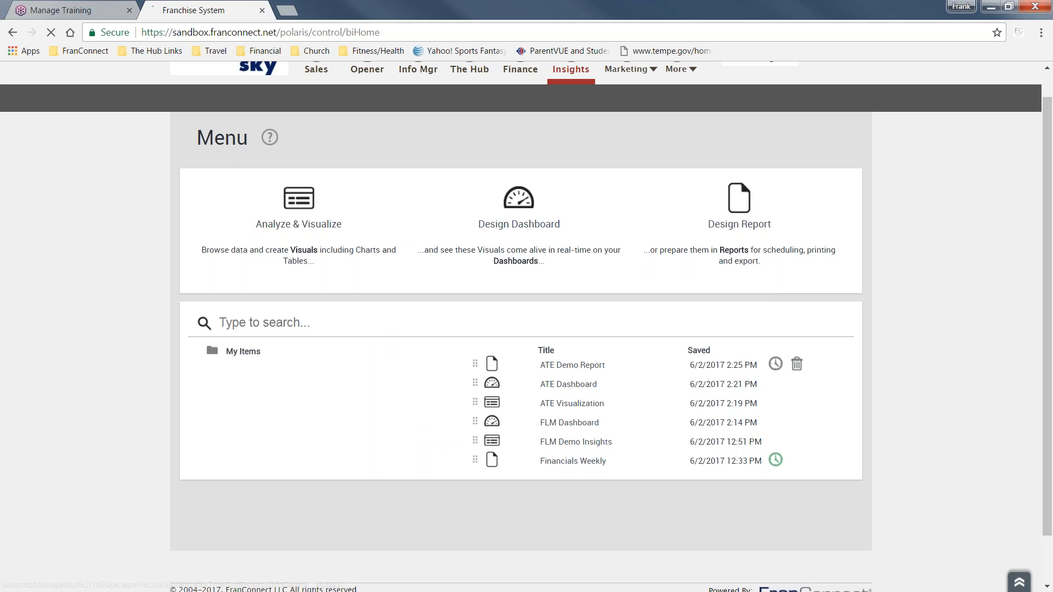
Reopen the ATE Demo Report's schedule to check its settings, and close it without making changes.
{"action": "left_click", "coordinate": [775, 364]}
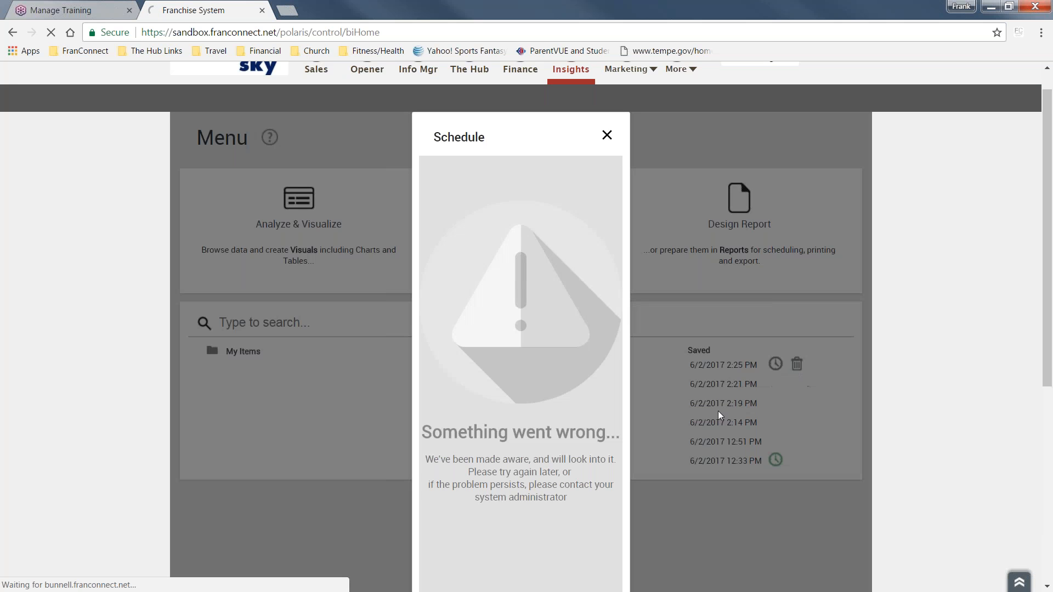
{"action": "scroll", "coordinate": [525, 462], "scroll_direction": "down", "scroll_amount": 4}
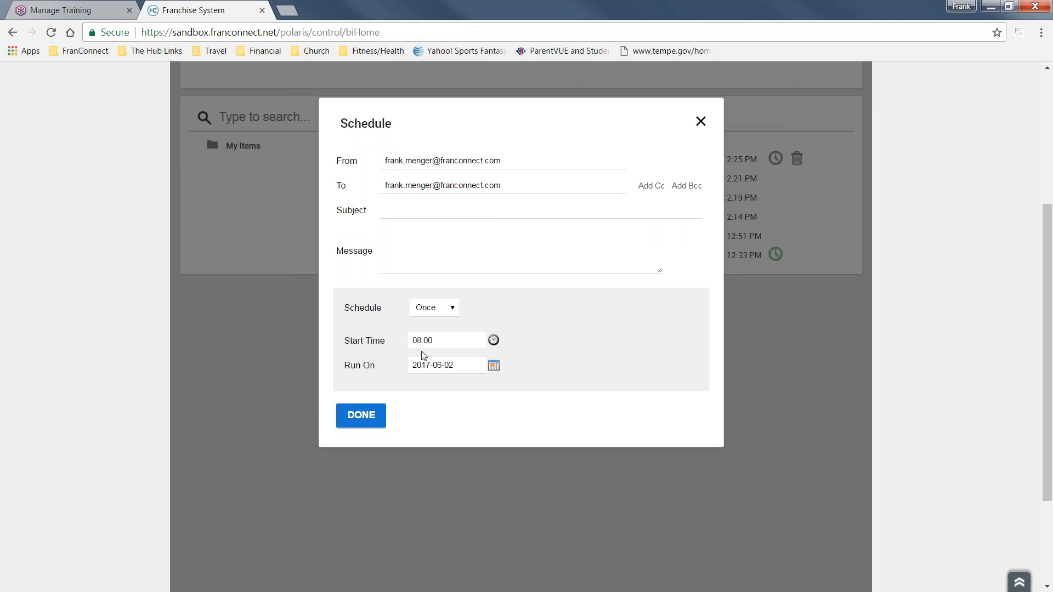
{"action": "left_click", "coordinate": [450, 308]}
{"action": "left_click", "coordinate": [699, 126]}
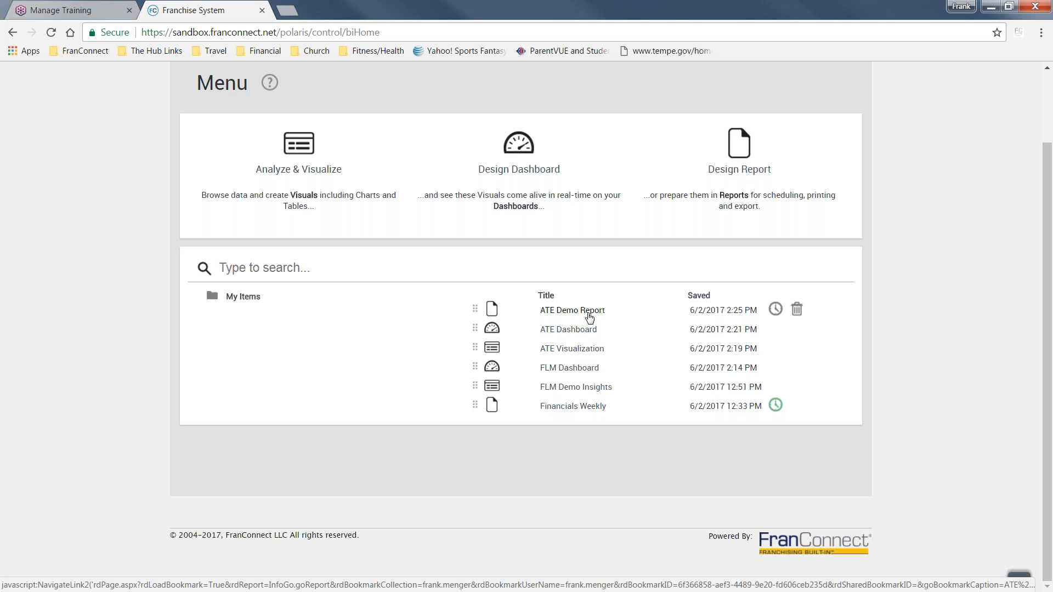
{"action": "left_click", "coordinate": [775, 313]}
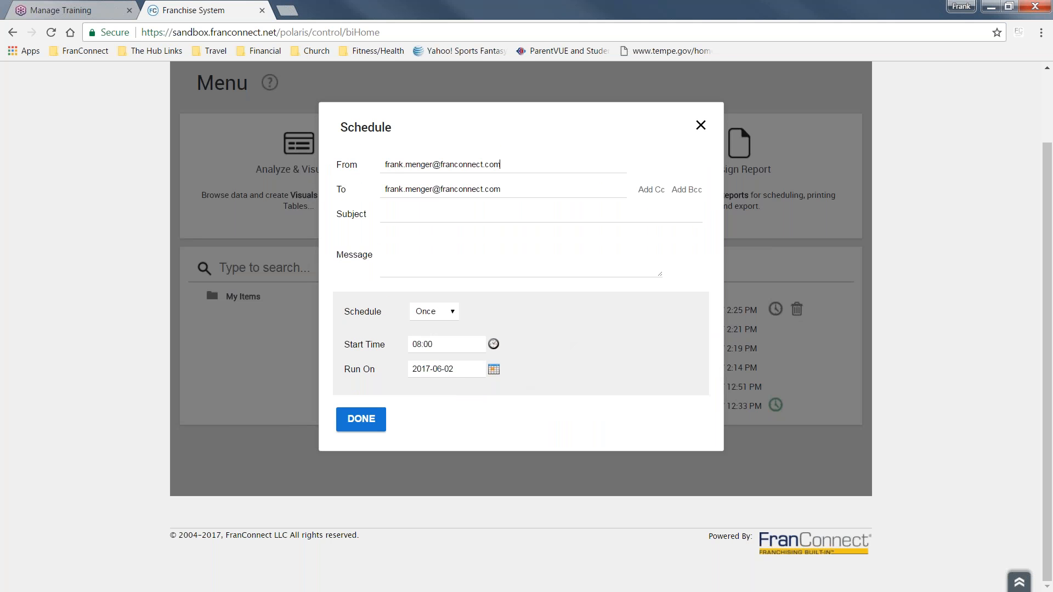
{"action": "left_click", "coordinate": [701, 127]}
Return to the Insights start page that offers the persona choices.
{"action": "scroll", "coordinate": [526, 252], "scroll_direction": "up", "scroll_amount": 1}
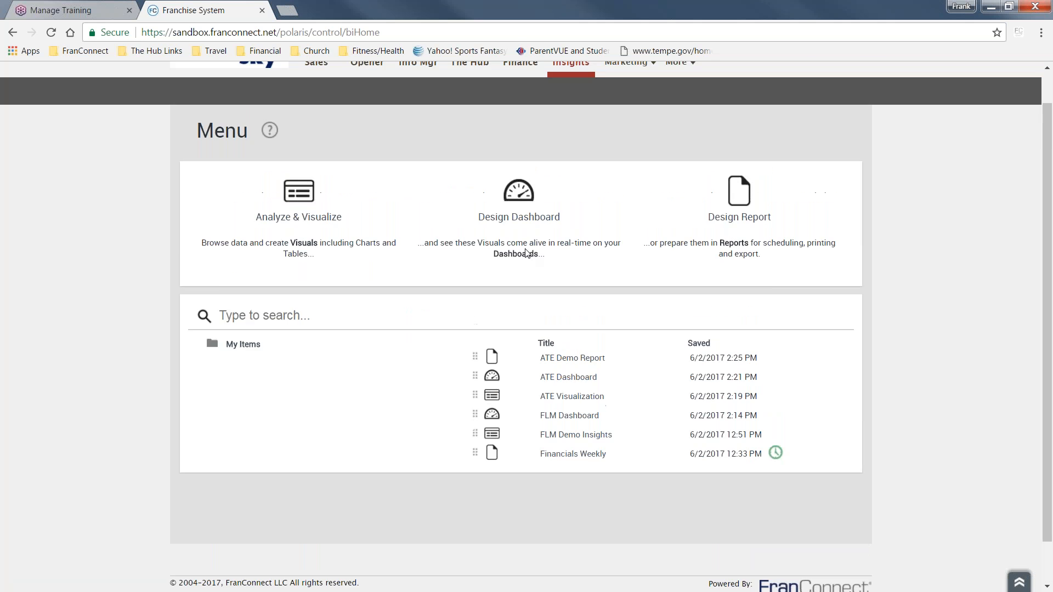
{"action": "scroll", "coordinate": [528, 253], "scroll_direction": "up", "scroll_amount": 1}
{"action": "left_click", "coordinate": [561, 82]}
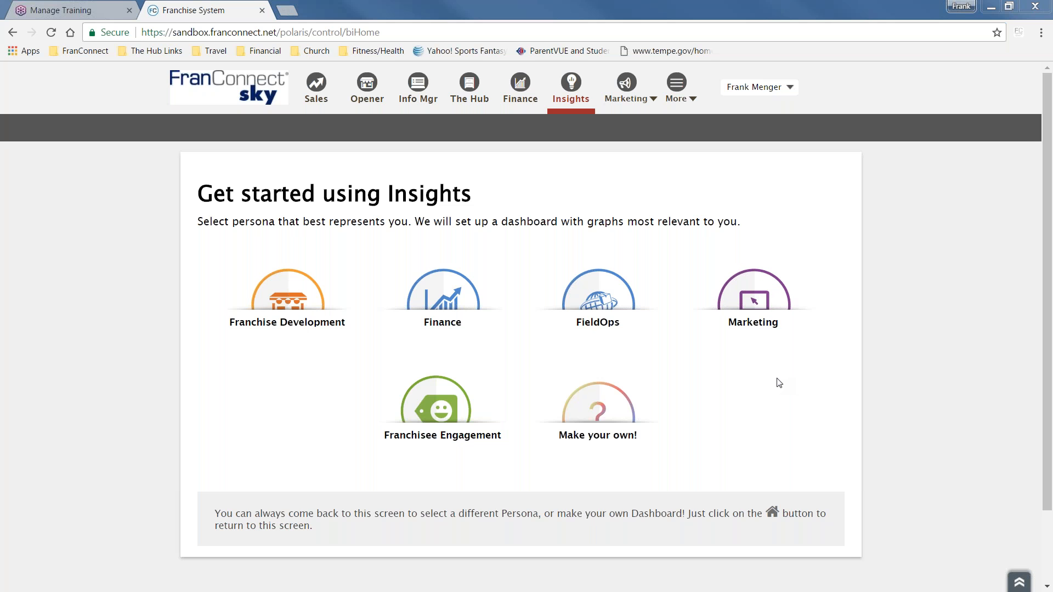
Open the make-your-own menu, bring up the Add New Folder dialog for My Items, and close it without creating a folder.
{"action": "left_click", "coordinate": [596, 415]}
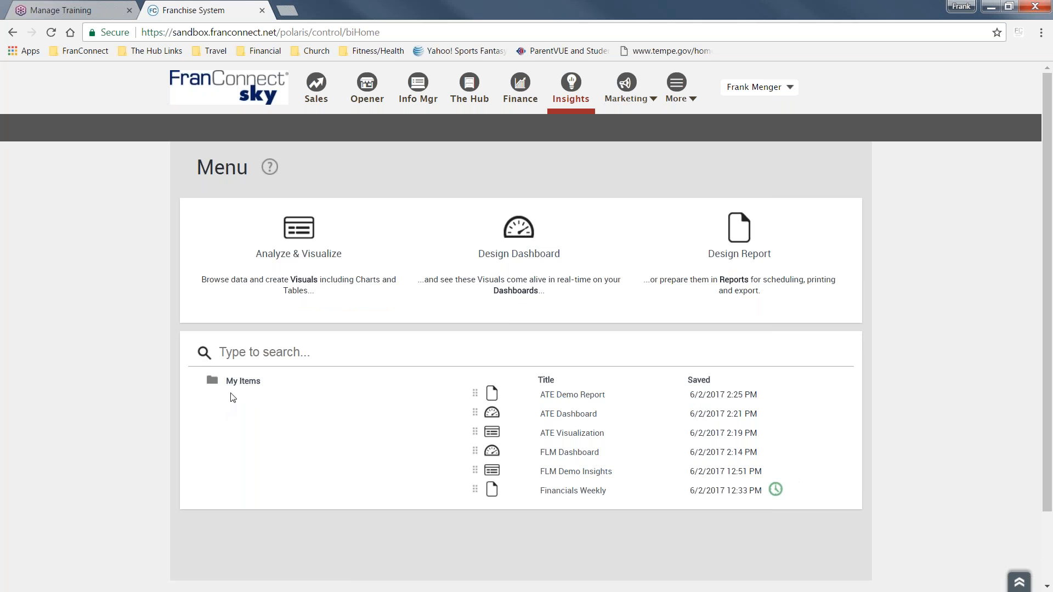
{"action": "mouse_move", "coordinate": [454, 380]}
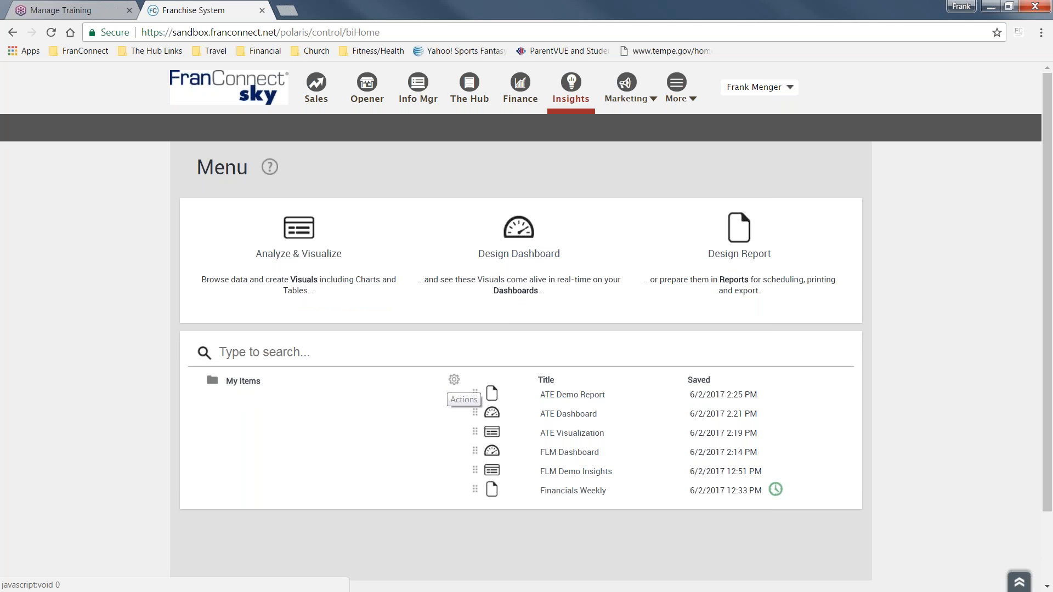
{"action": "left_click", "coordinate": [454, 380]}
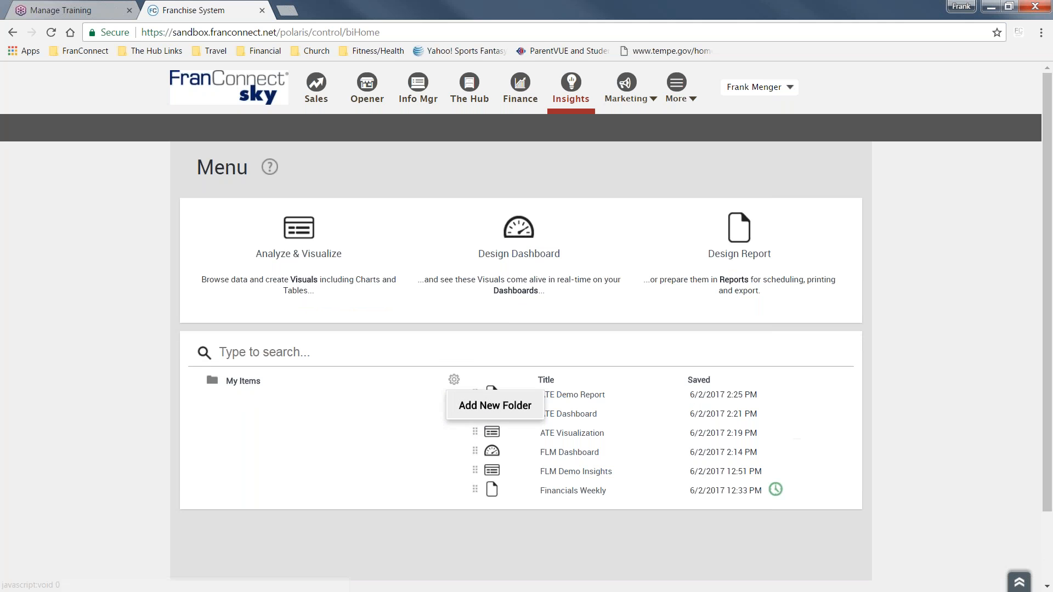
{"action": "left_click", "coordinate": [487, 418]}
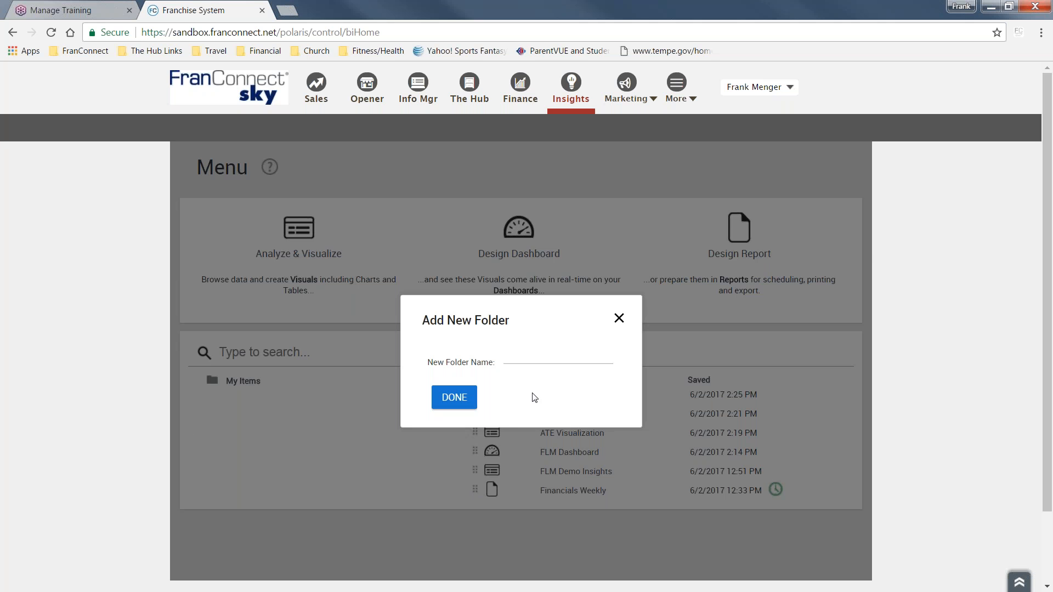
{"action": "left_click", "coordinate": [619, 319]}
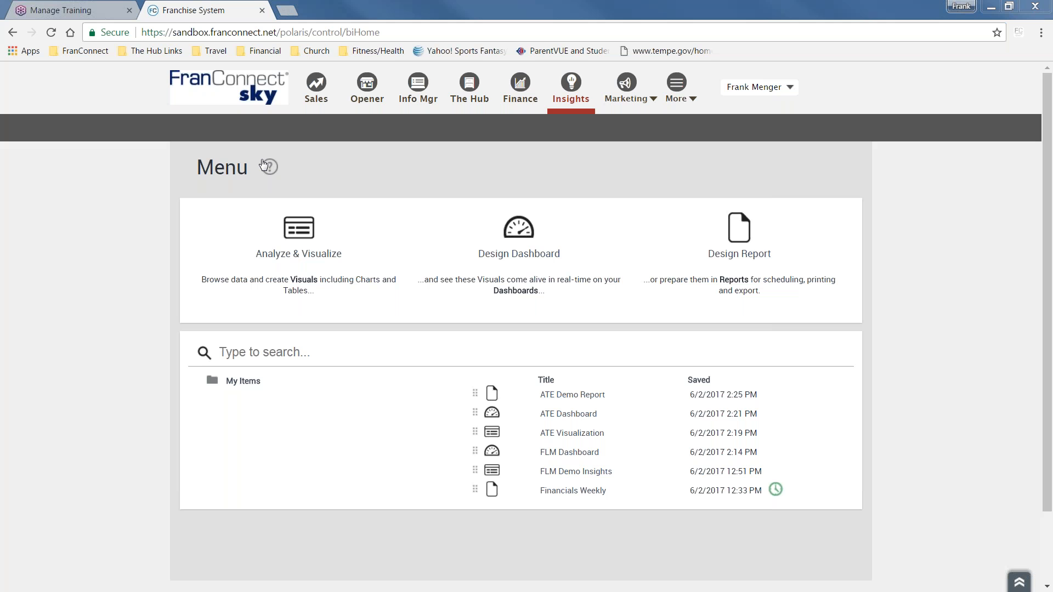
Leave Insights for the Sales dashboard and examine its recruitment metrics and lead report charts.
{"action": "left_click", "coordinate": [572, 94]}
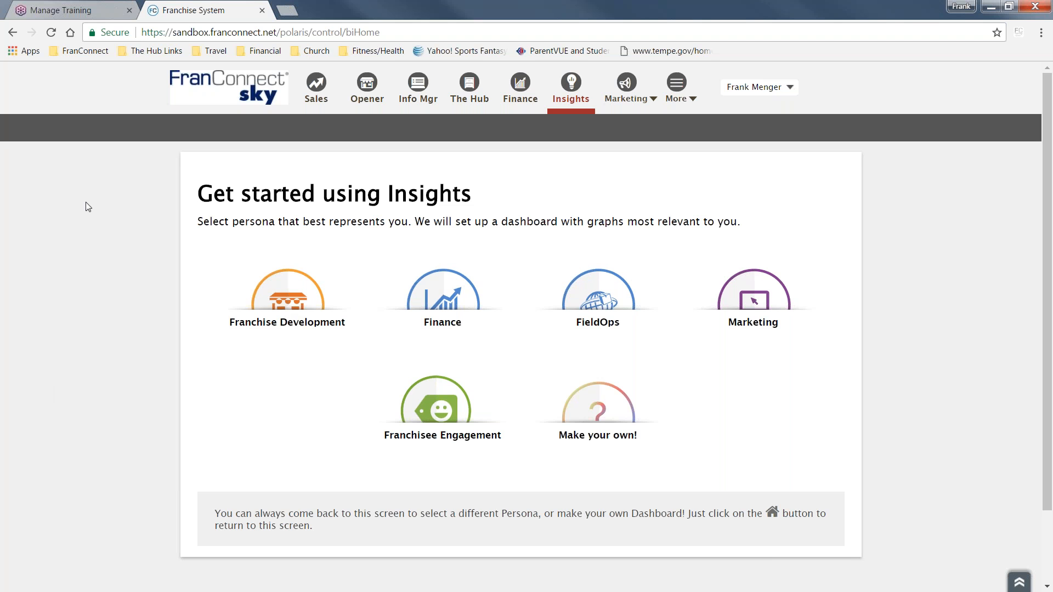
{"action": "left_click", "coordinate": [314, 95]}
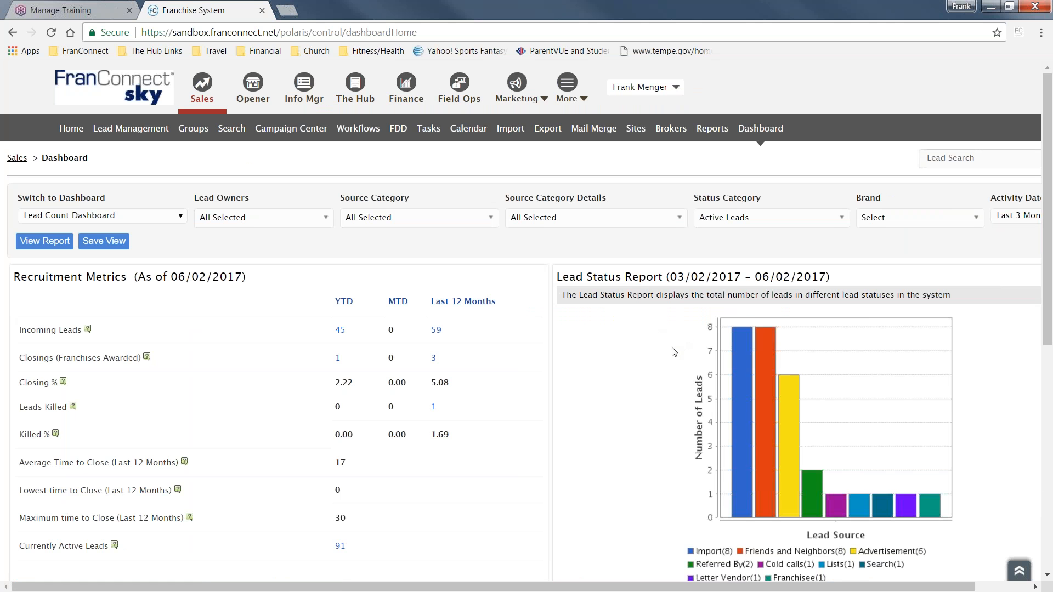
{"action": "scroll", "coordinate": [674, 352], "scroll_direction": "down", "scroll_amount": 6}
{"action": "scroll", "coordinate": [674, 352], "scroll_direction": "up", "scroll_amount": 6}
{"action": "scroll", "coordinate": [673, 351], "scroll_direction": "down", "scroll_amount": 1}
{"action": "scroll", "coordinate": [672, 352], "scroll_direction": "down", "scroll_amount": 6}
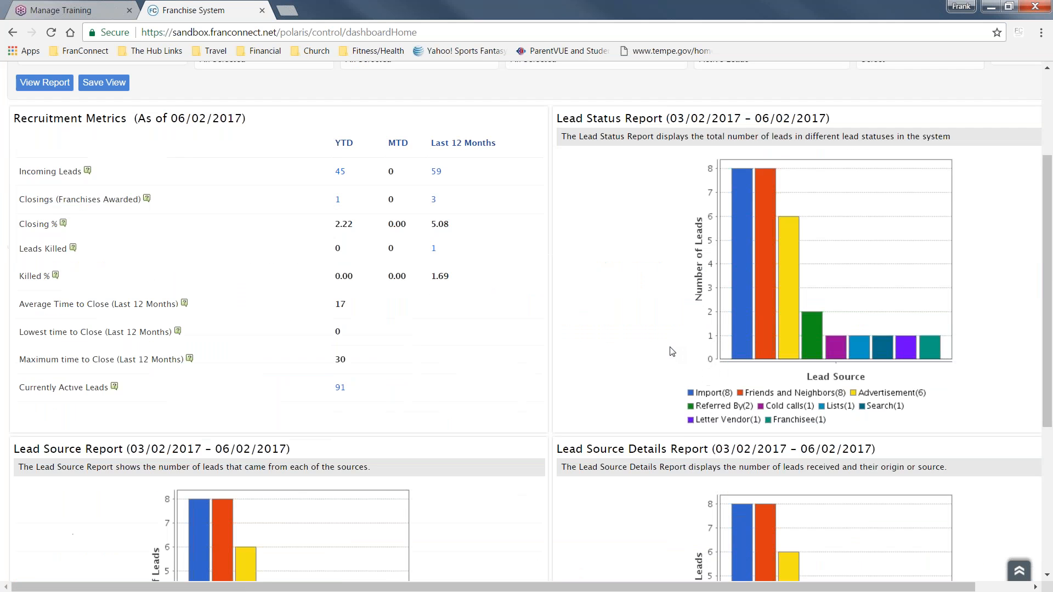
{"action": "scroll", "coordinate": [672, 351], "scroll_direction": "up", "scroll_amount": 6}
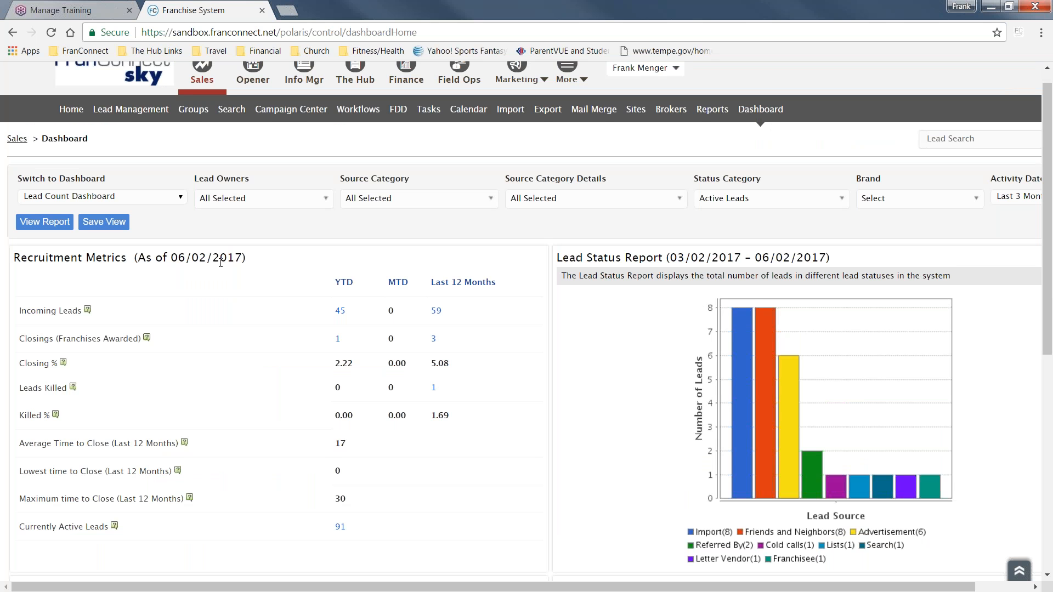
{"action": "scroll", "coordinate": [516, 165], "scroll_direction": "up", "scroll_amount": 1}
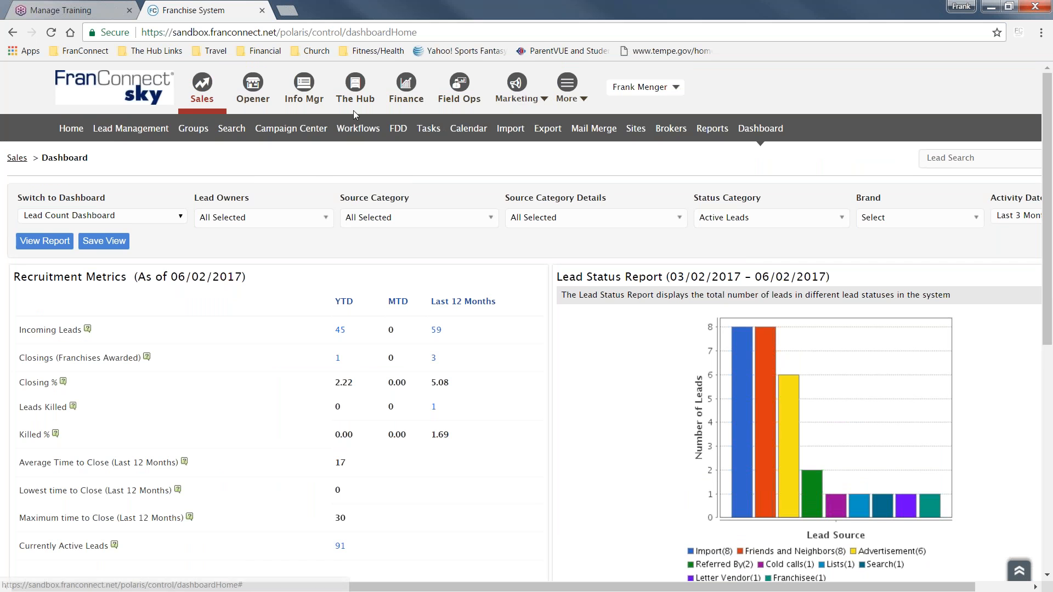
Return to the Insights make-your-own menu, view the ATE Demo Report, and go back to the item list.
{"action": "left_click", "coordinate": [544, 100]}
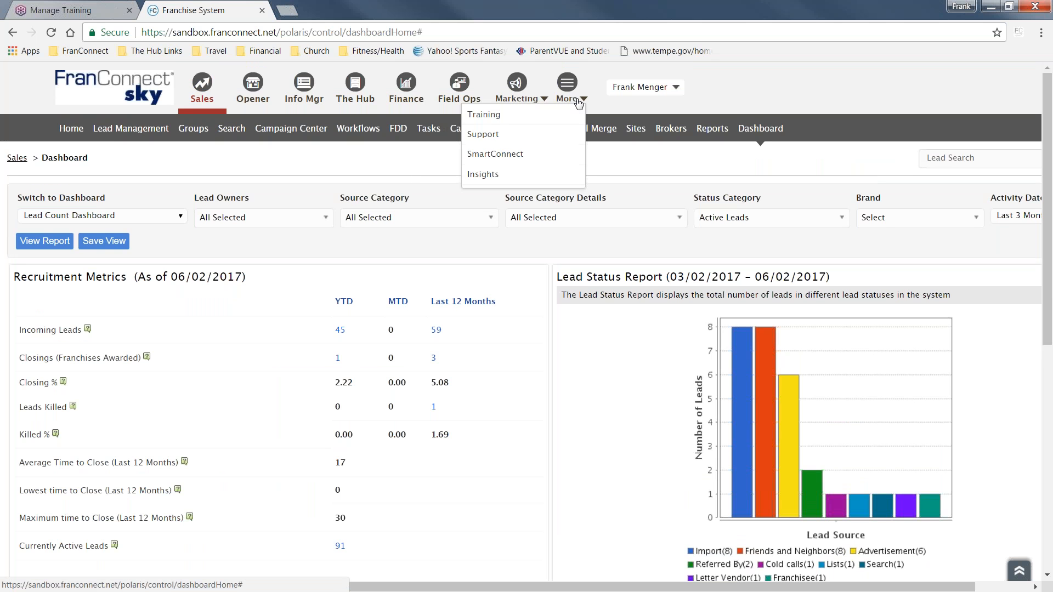
{"action": "left_click", "coordinate": [530, 167]}
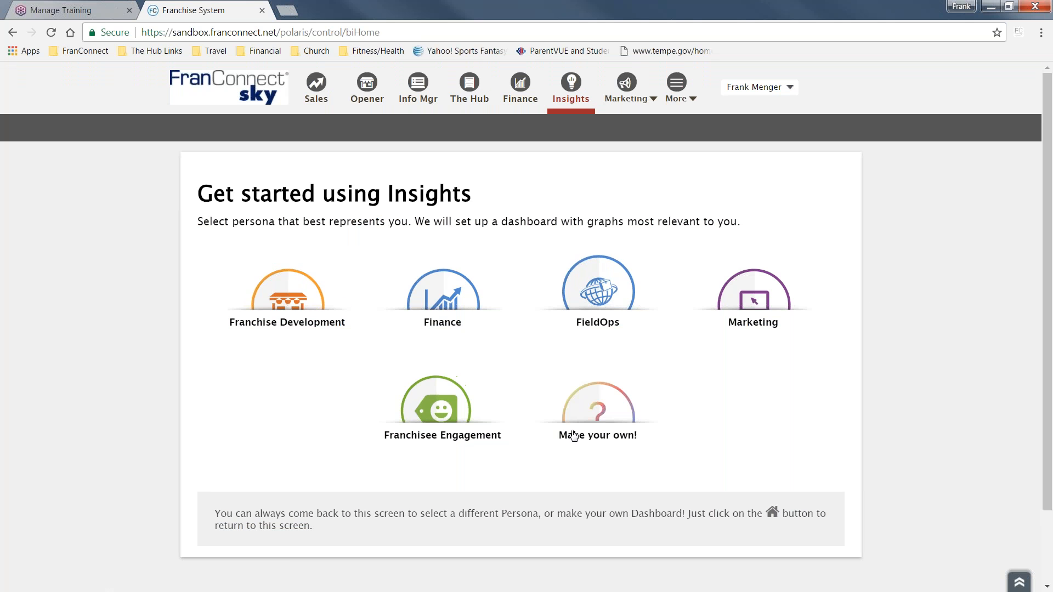
{"action": "left_click", "coordinate": [617, 425]}
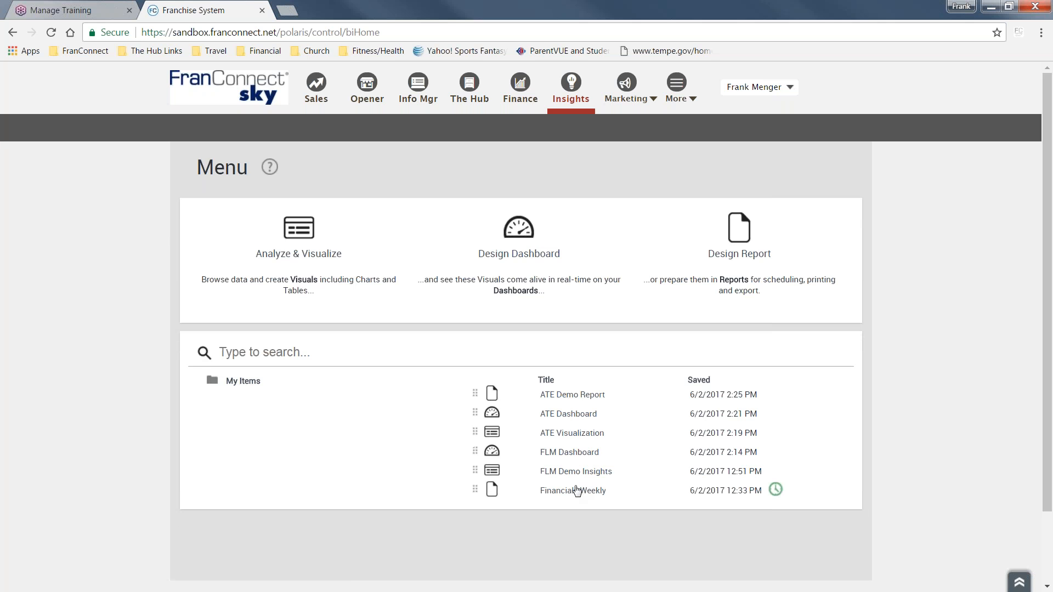
{"action": "left_click", "coordinate": [581, 397]}
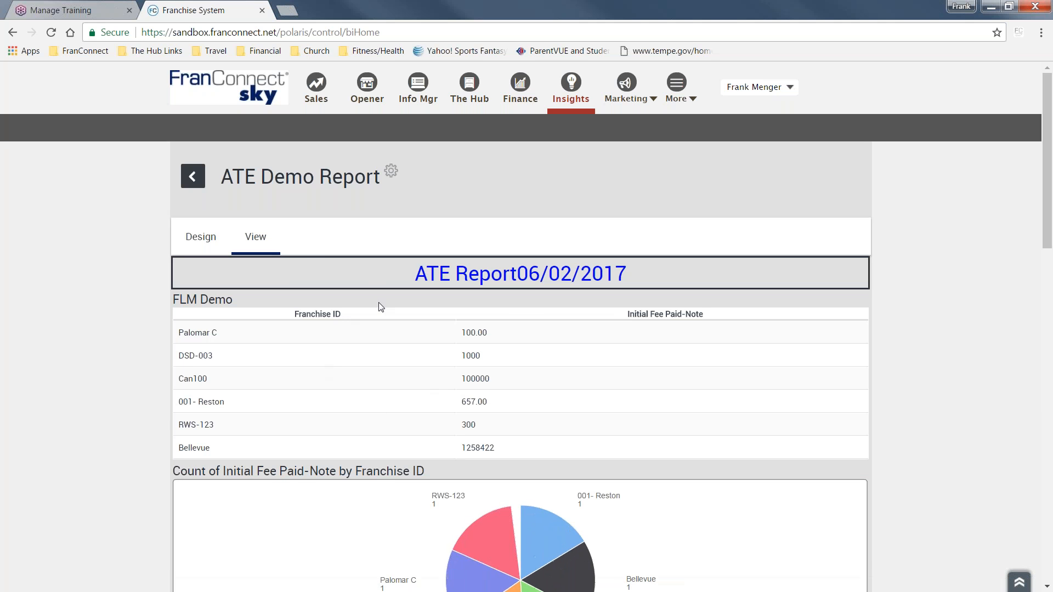
{"action": "left_click", "coordinate": [204, 178]}
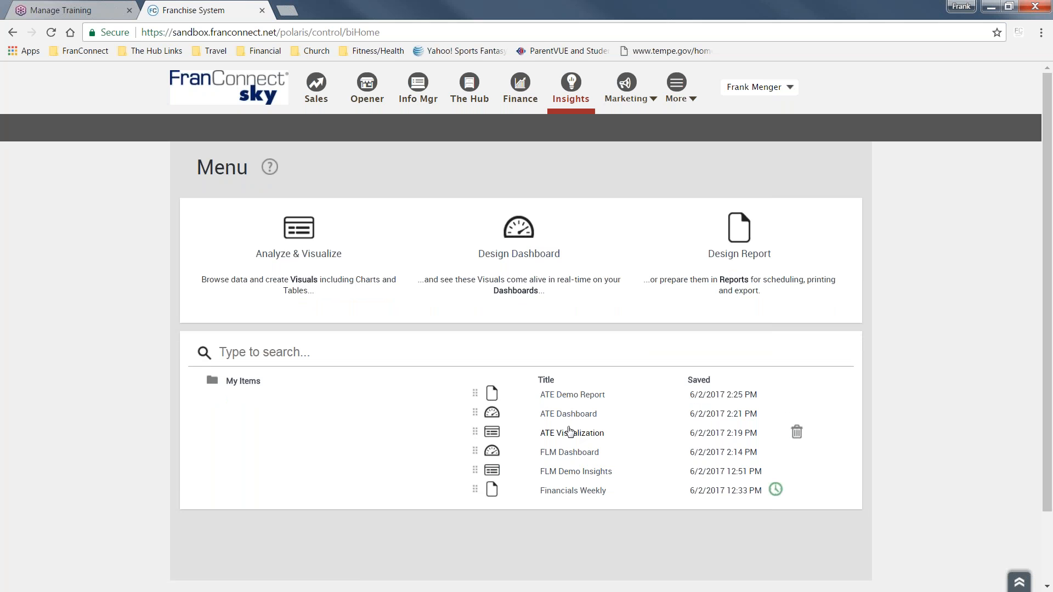
Open the ATE Visualization's filter settings and check which columns can be filtered, without choosing one.
{"action": "left_click", "coordinate": [583, 434]}
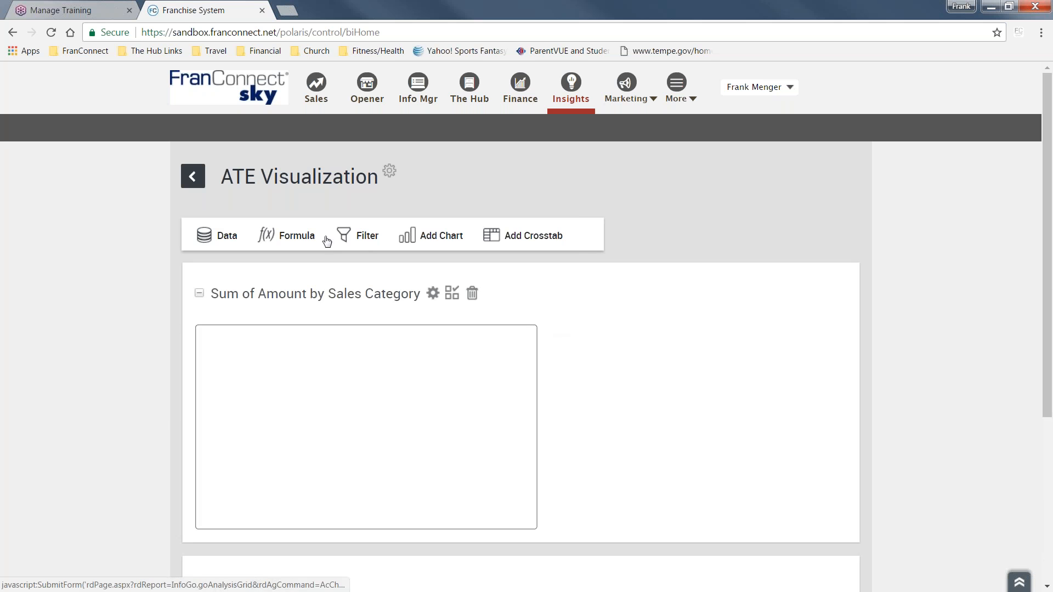
{"action": "left_click", "coordinate": [364, 237]}
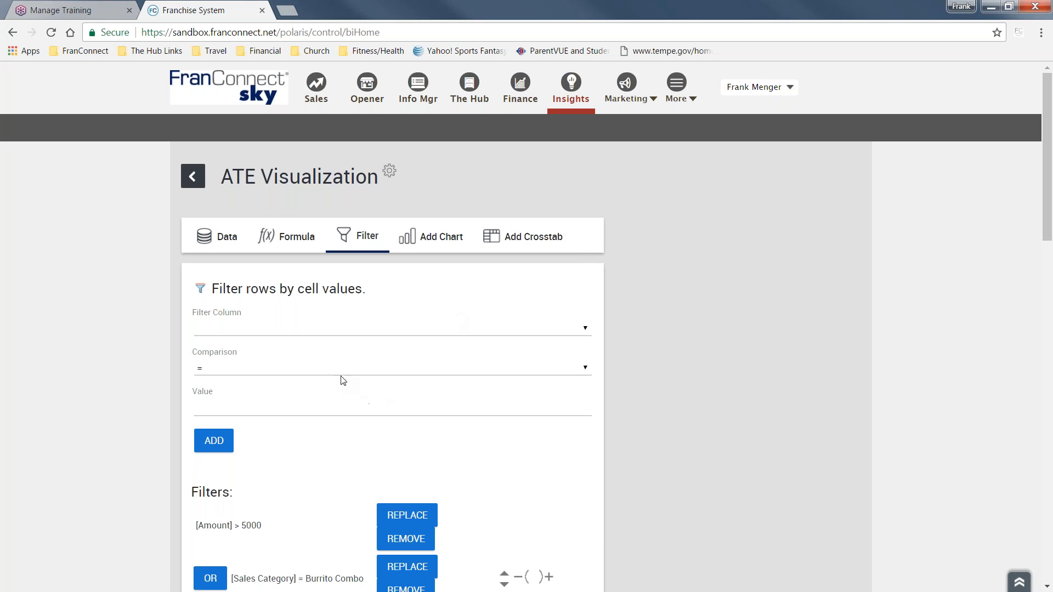
{"action": "left_click", "coordinate": [584, 331]}
{"action": "scroll", "coordinate": [465, 433], "scroll_direction": "down", "scroll_amount": 1}
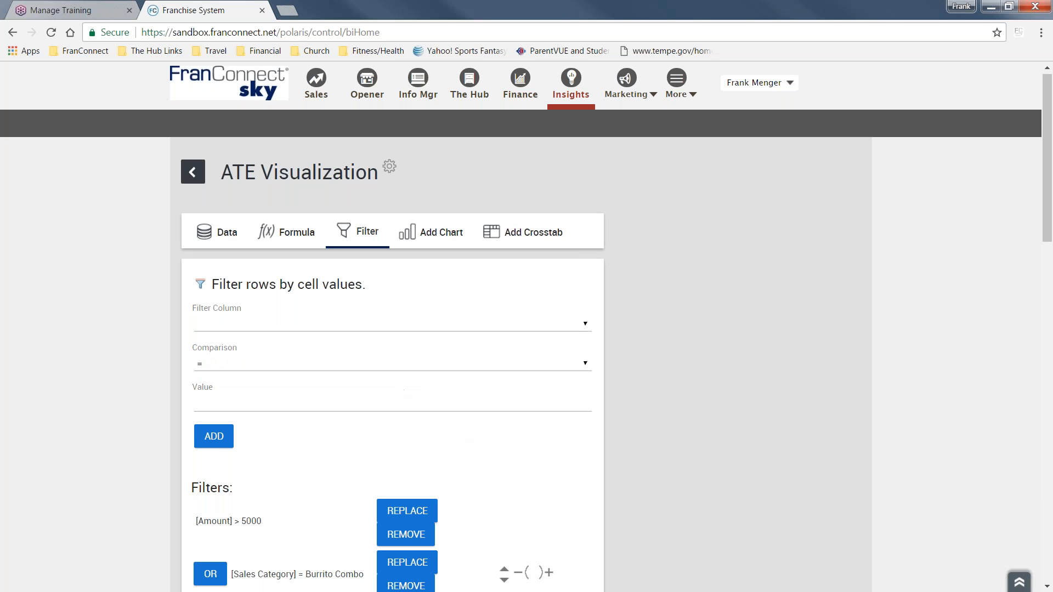
{"action": "scroll", "coordinate": [228, 195], "scroll_direction": "down", "scroll_amount": 2}
{"action": "left_click", "coordinate": [228, 193]}
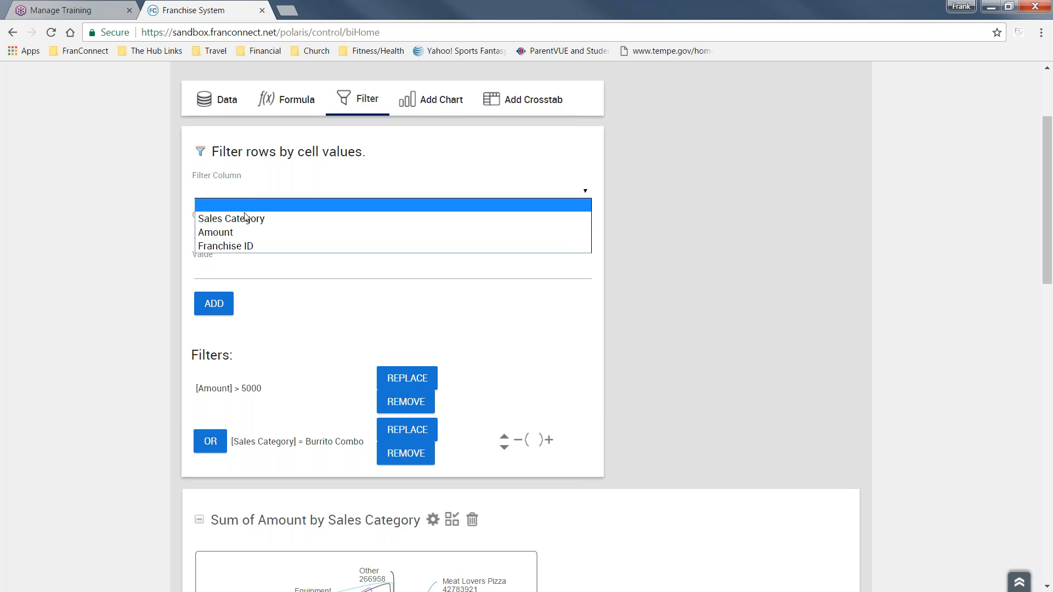
{"action": "left_click", "coordinate": [779, 288]}
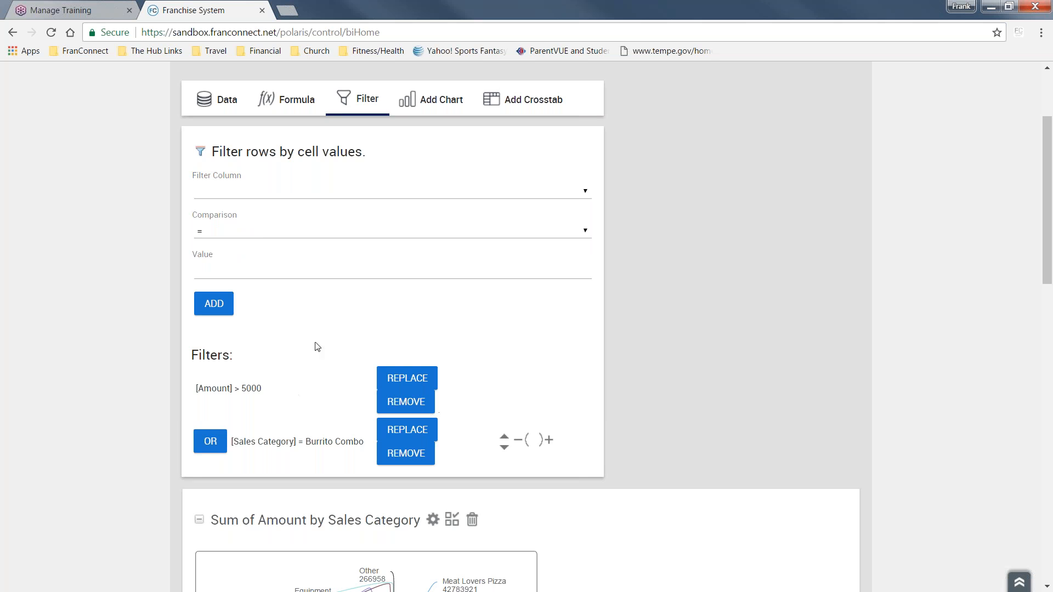
Review the ATE Visualization's existing filters against its sales category pie chart, and return to the Insights menu.
{"action": "scroll", "coordinate": [556, 377], "scroll_direction": "up", "scroll_amount": 1}
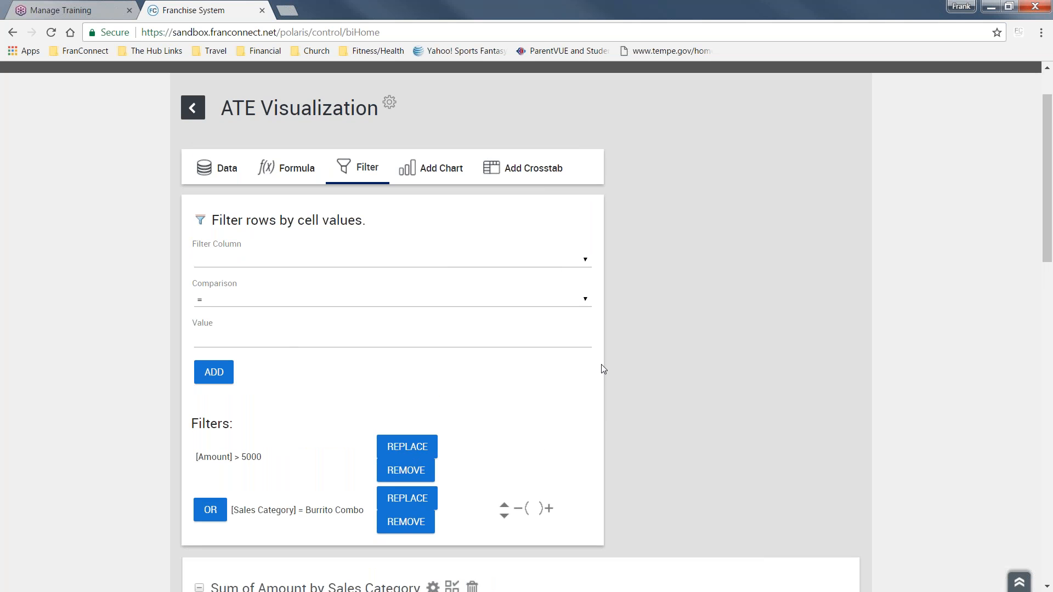
{"action": "scroll", "coordinate": [755, 351], "scroll_direction": "down", "scroll_amount": 4}
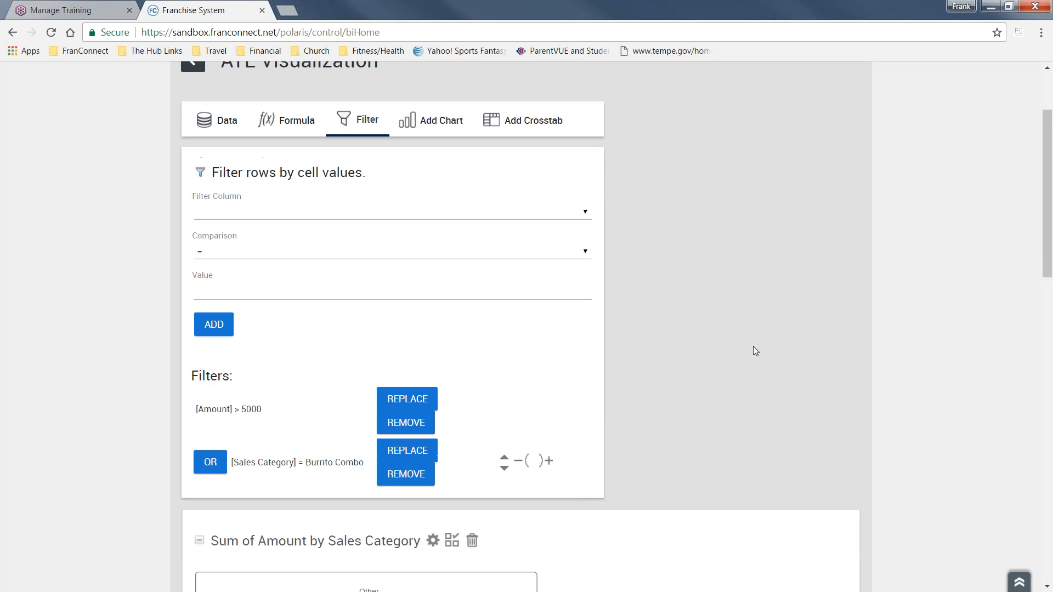
{"action": "scroll", "coordinate": [755, 351], "scroll_direction": "up", "scroll_amount": 1}
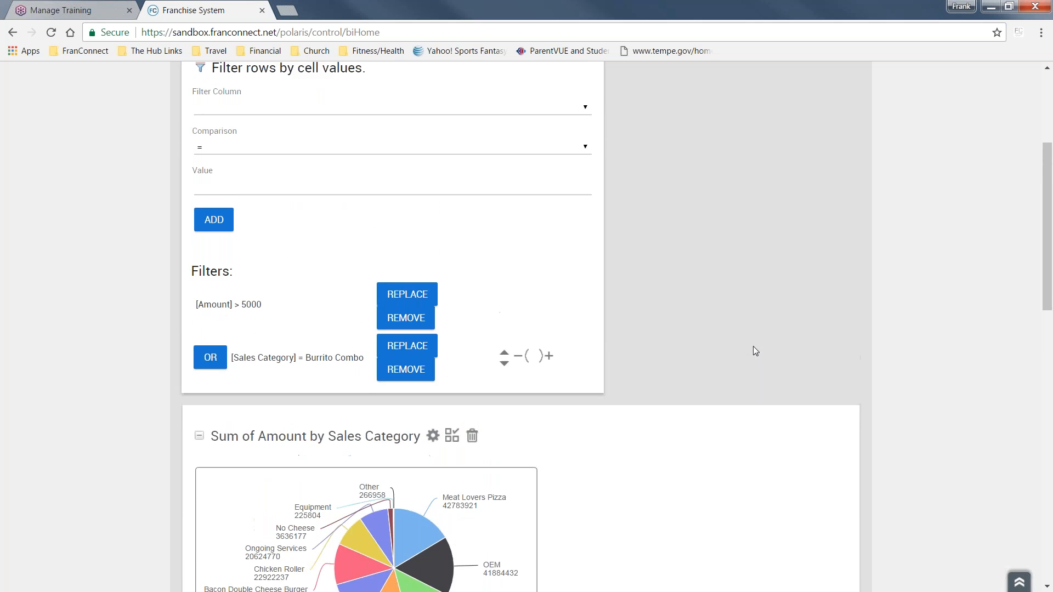
{"action": "scroll", "coordinate": [354, 241], "scroll_direction": "up", "scroll_amount": 1}
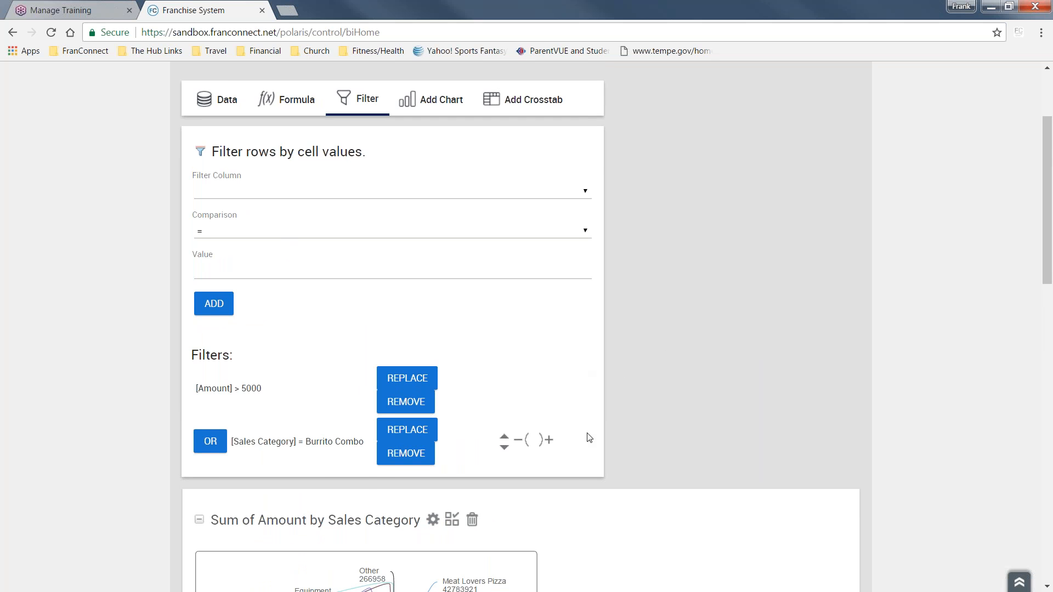
{"action": "scroll", "coordinate": [585, 437], "scroll_direction": "down", "scroll_amount": 2}
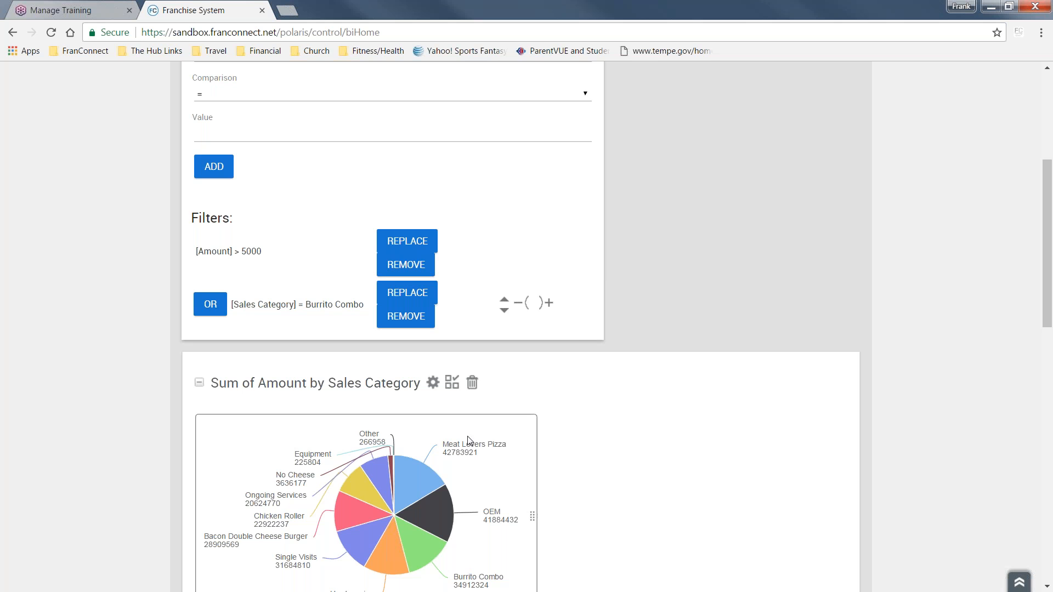
{"action": "scroll", "coordinate": [693, 362], "scroll_direction": "up", "scroll_amount": 4}
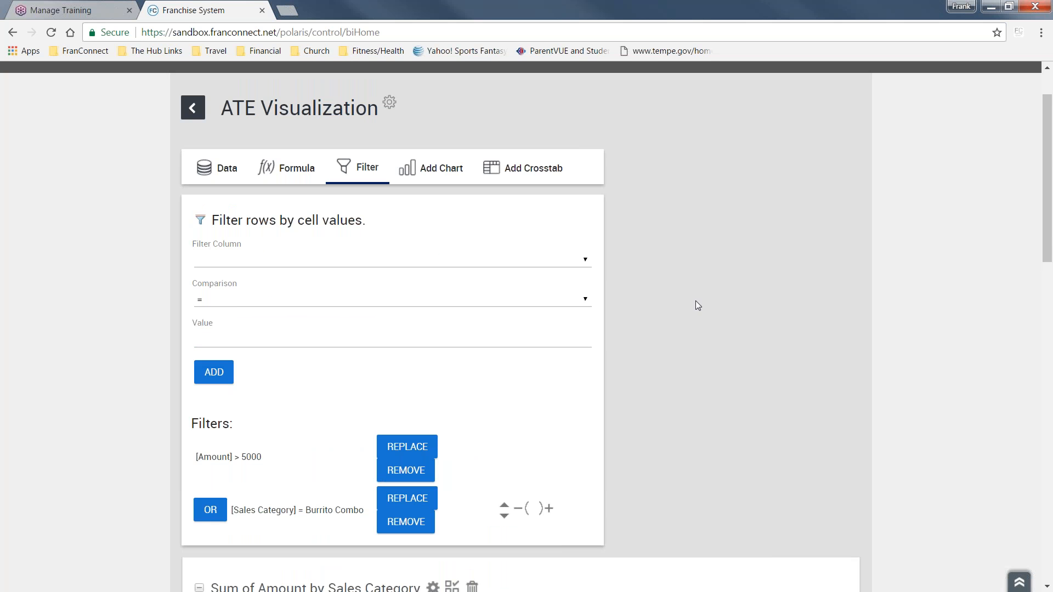
{"action": "scroll", "coordinate": [729, 170], "scroll_direction": "up", "scroll_amount": 2}
{"action": "left_click", "coordinate": [193, 176]}
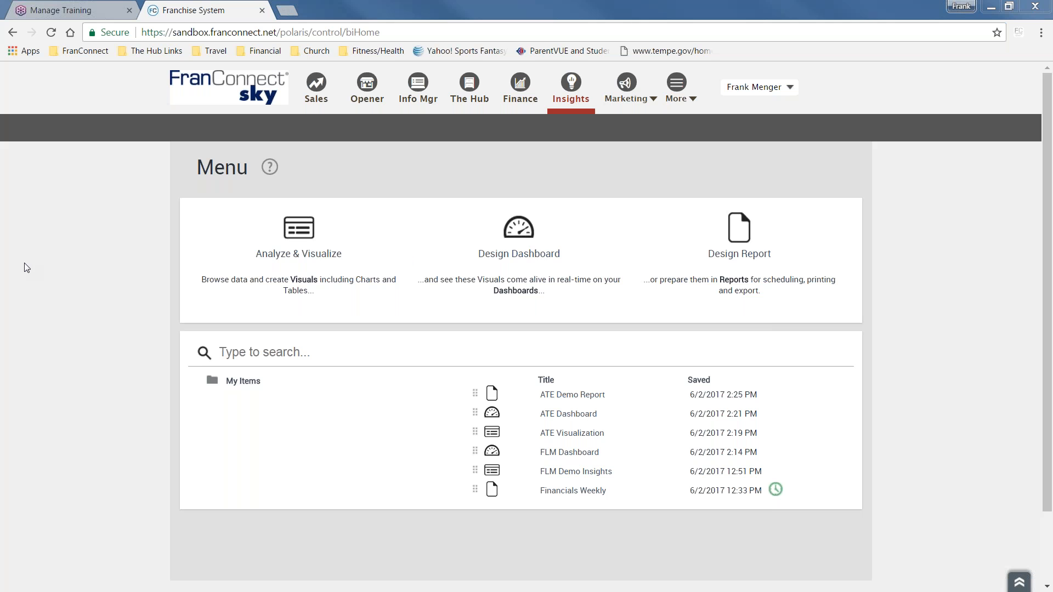
Start a new analysis using Sky - Franchise Operations as the source and Field Ops - Visits as the data.
{"action": "left_click", "coordinate": [295, 257]}
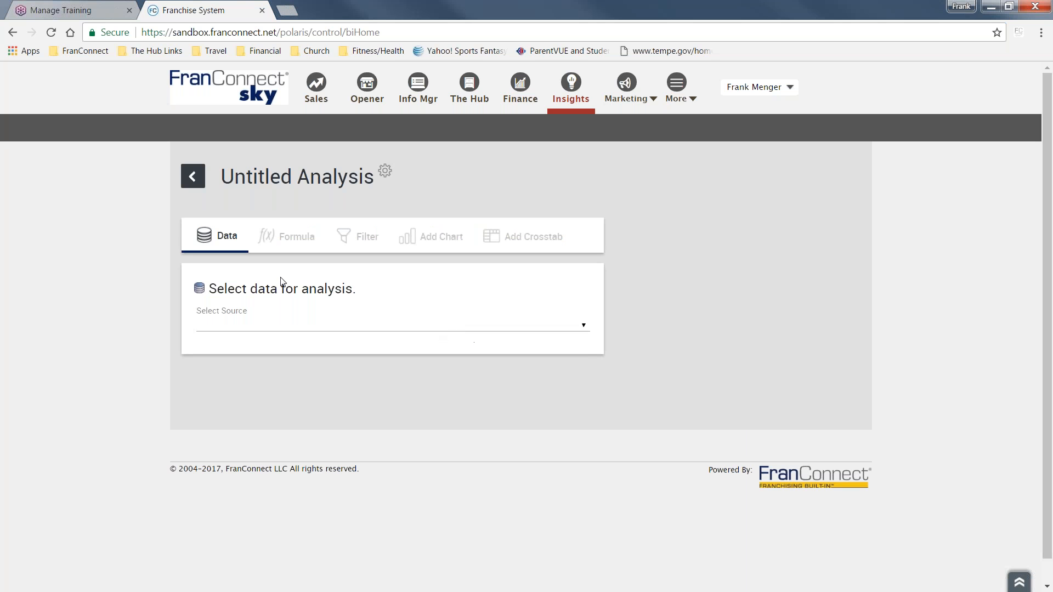
{"action": "left_click", "coordinate": [581, 326]}
{"action": "left_click", "coordinate": [306, 364]}
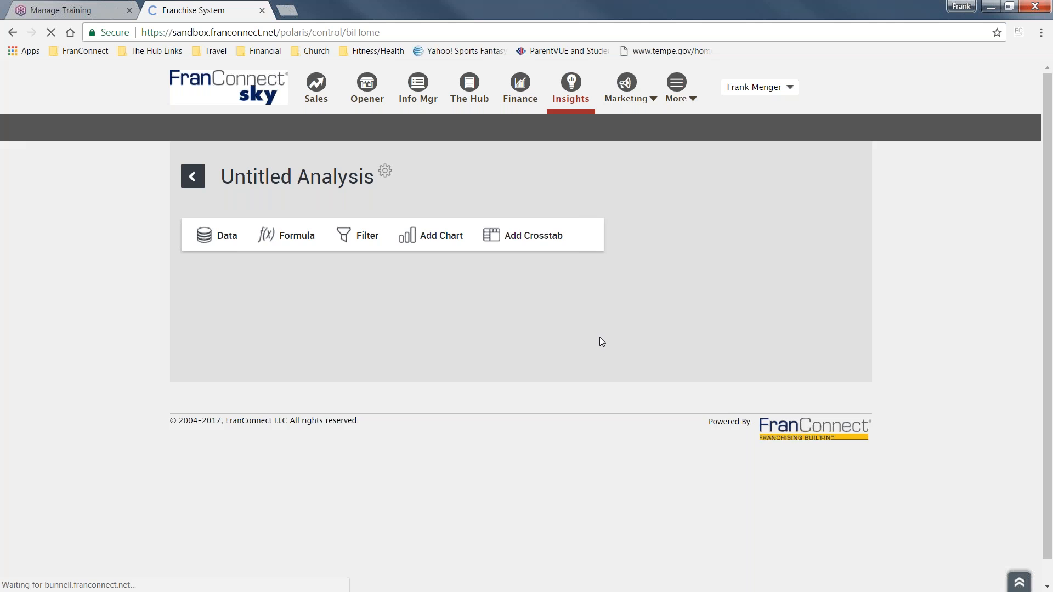
{"action": "left_click", "coordinate": [501, 366]}
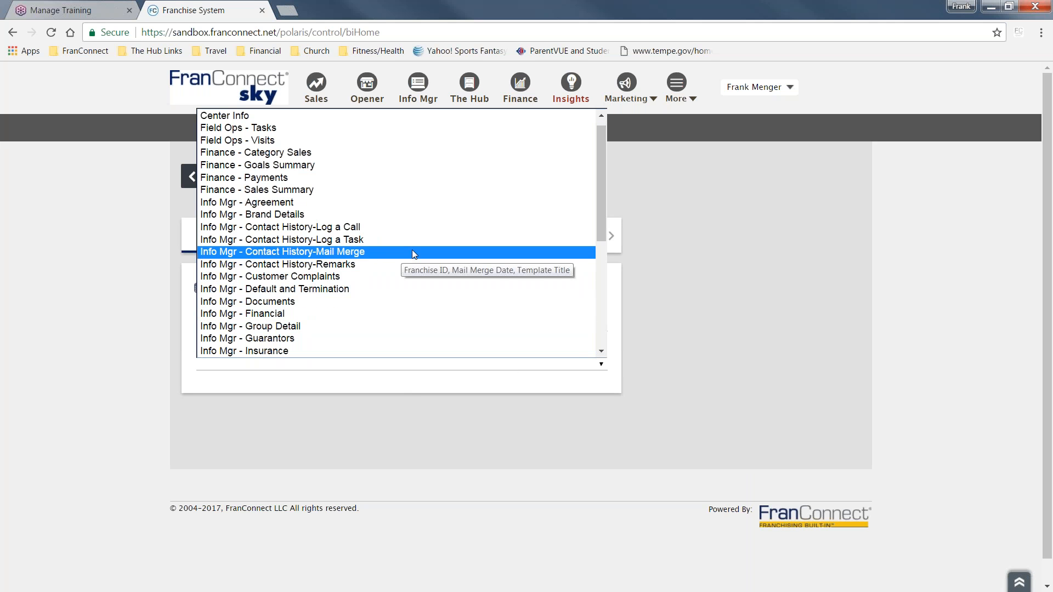
{"action": "scroll", "coordinate": [429, 246], "scroll_direction": "down", "scroll_amount": 3}
{"action": "scroll", "coordinate": [429, 247], "scroll_direction": "up", "scroll_amount": 3}
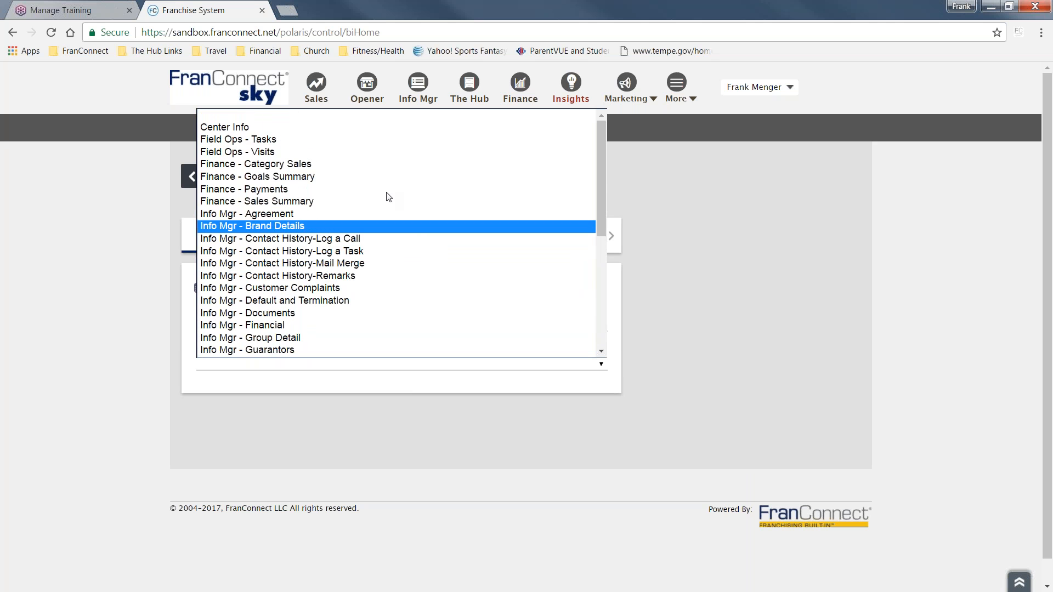
{"action": "left_click", "coordinate": [263, 152]}
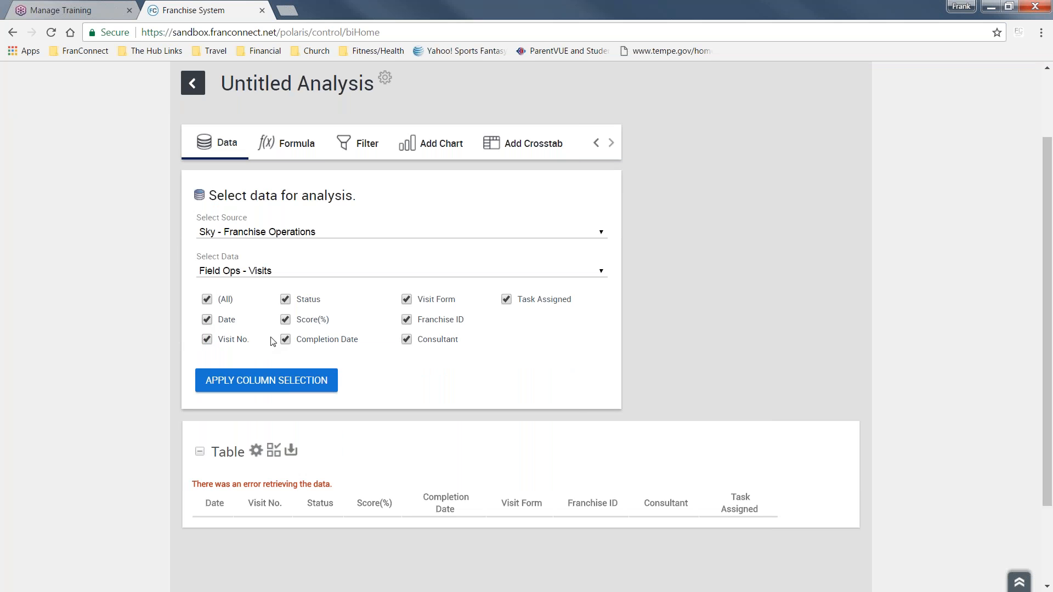
Set up a filter on the analysis's Date column using the Date Range comparison.
{"action": "left_click", "coordinate": [363, 146]}
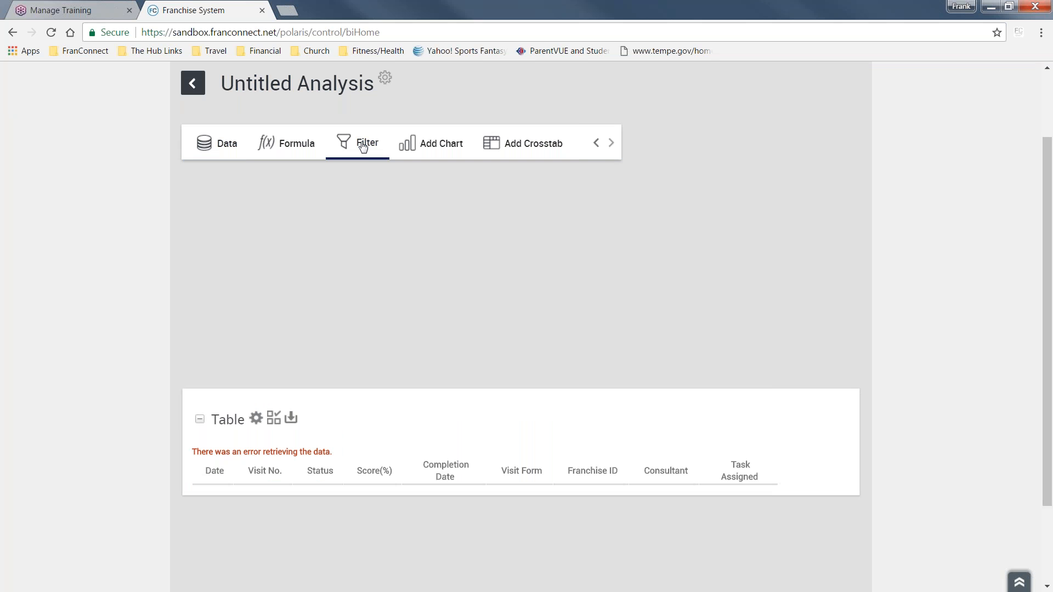
{"action": "left_click", "coordinate": [549, 235]}
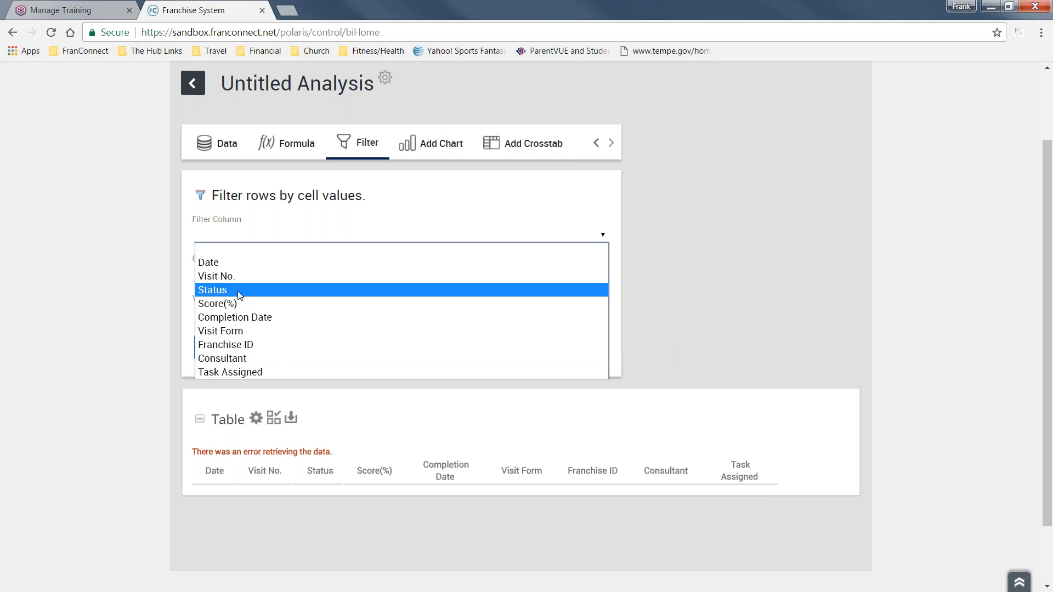
{"action": "left_click", "coordinate": [222, 264]}
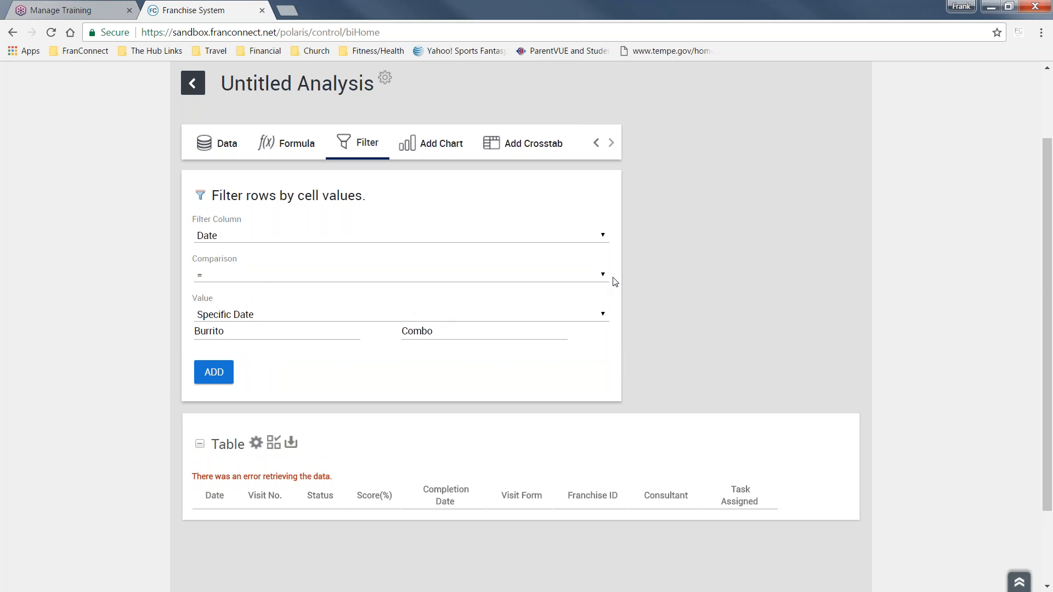
{"action": "left_click", "coordinate": [591, 277]}
{"action": "left_click", "coordinate": [240, 373]}
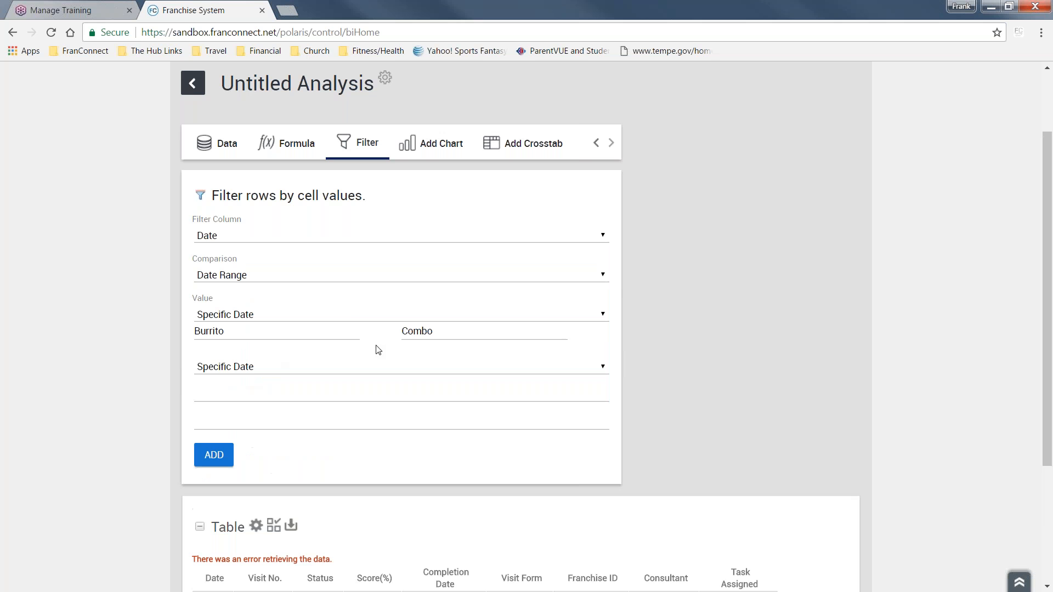
Set the start of the date range to the sliding date This Year Start after browsing the available sliding dates.
{"action": "left_click", "coordinate": [601, 315]}
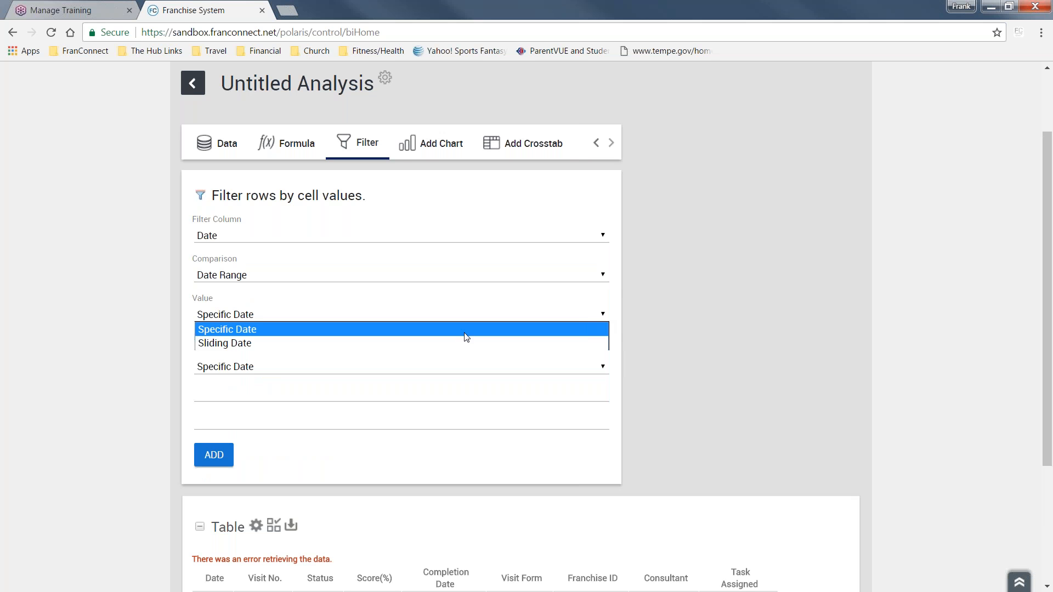
{"action": "left_click", "coordinate": [240, 345]}
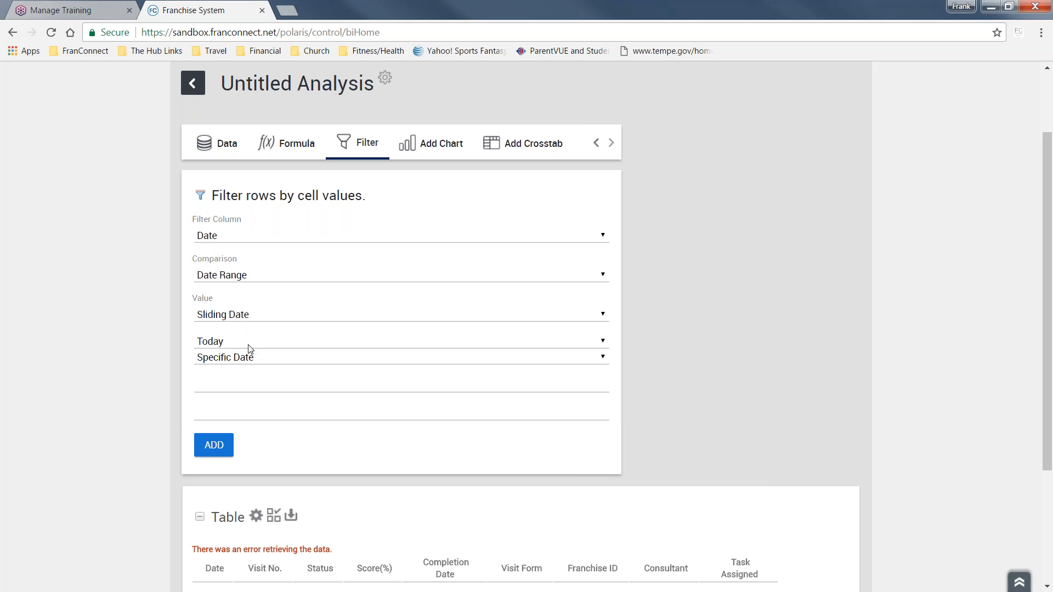
{"action": "left_click", "coordinate": [601, 342]}
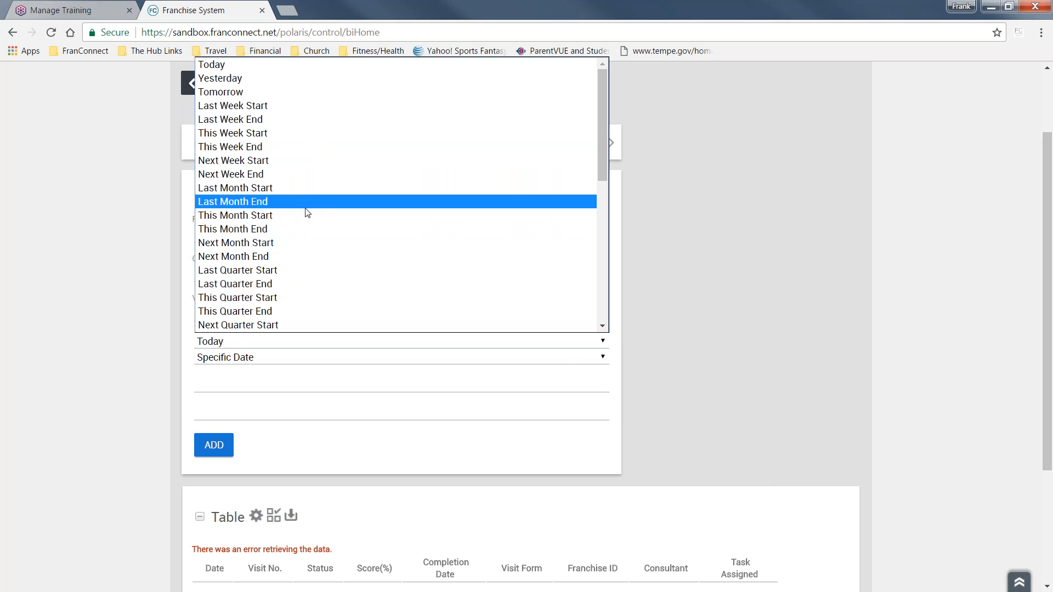
{"action": "scroll", "coordinate": [317, 249], "scroll_direction": "down", "scroll_amount": 6}
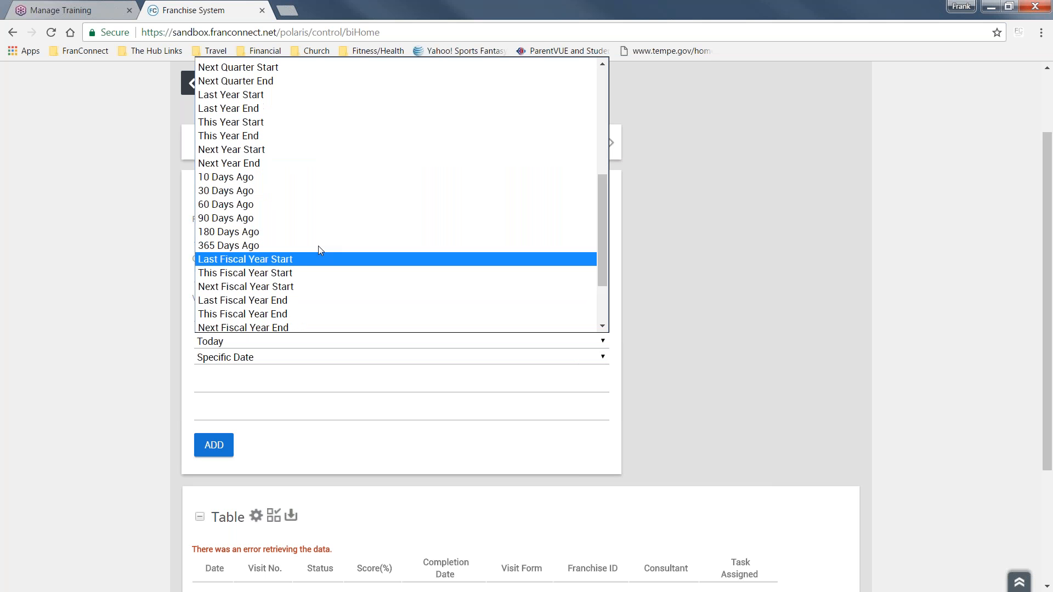
{"action": "scroll", "coordinate": [318, 245], "scroll_direction": "up", "scroll_amount": 6}
{"action": "scroll", "coordinate": [266, 181], "scroll_direction": "down", "scroll_amount": 3}
{"action": "scroll", "coordinate": [277, 201], "scroll_direction": "up", "scroll_amount": 3}
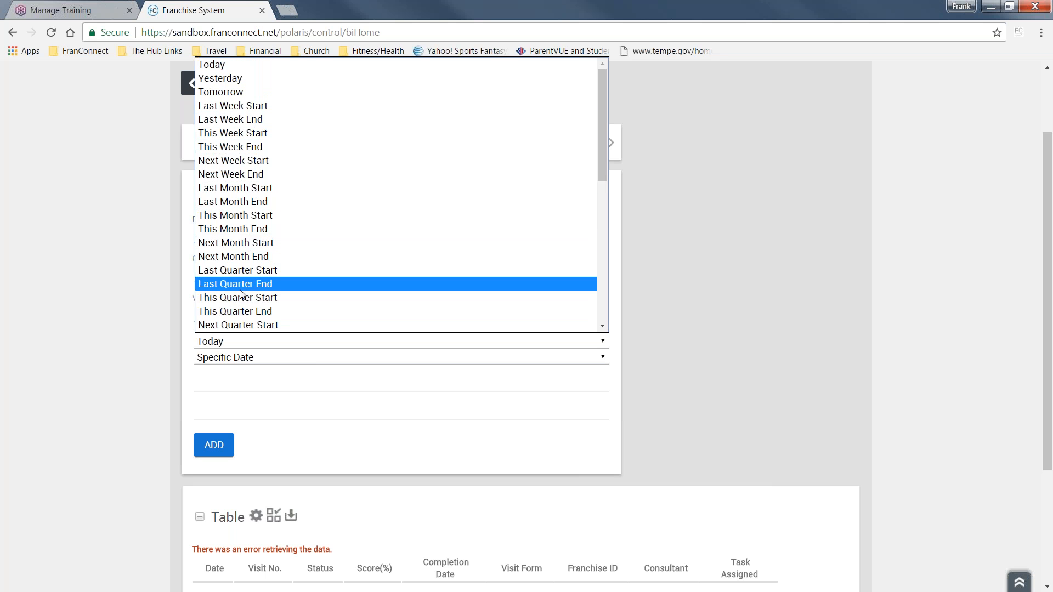
{"action": "scroll", "coordinate": [241, 296], "scroll_direction": "down", "scroll_amount": 1}
{"action": "scroll", "coordinate": [254, 269], "scroll_direction": "up", "scroll_amount": 1}
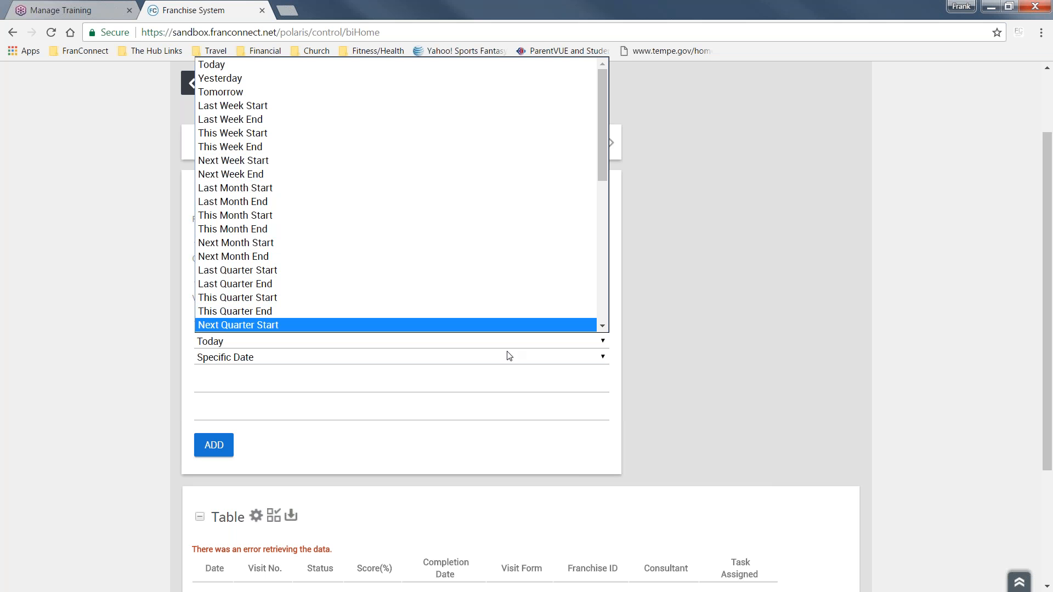
{"action": "left_click", "coordinate": [604, 328]}
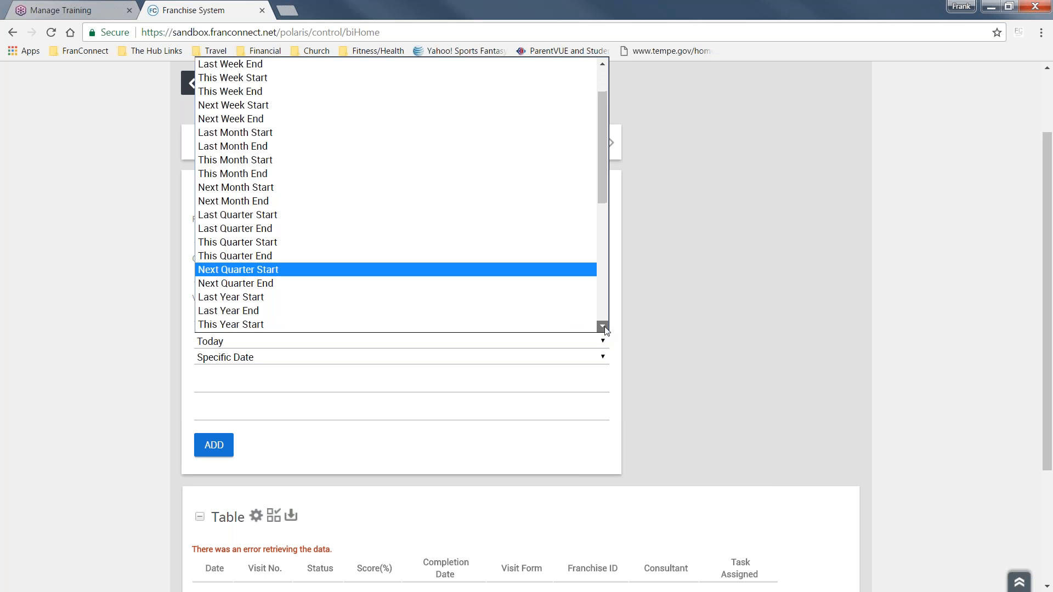
{"action": "scroll", "coordinate": [568, 320], "scroll_direction": "down", "scroll_amount": 3}
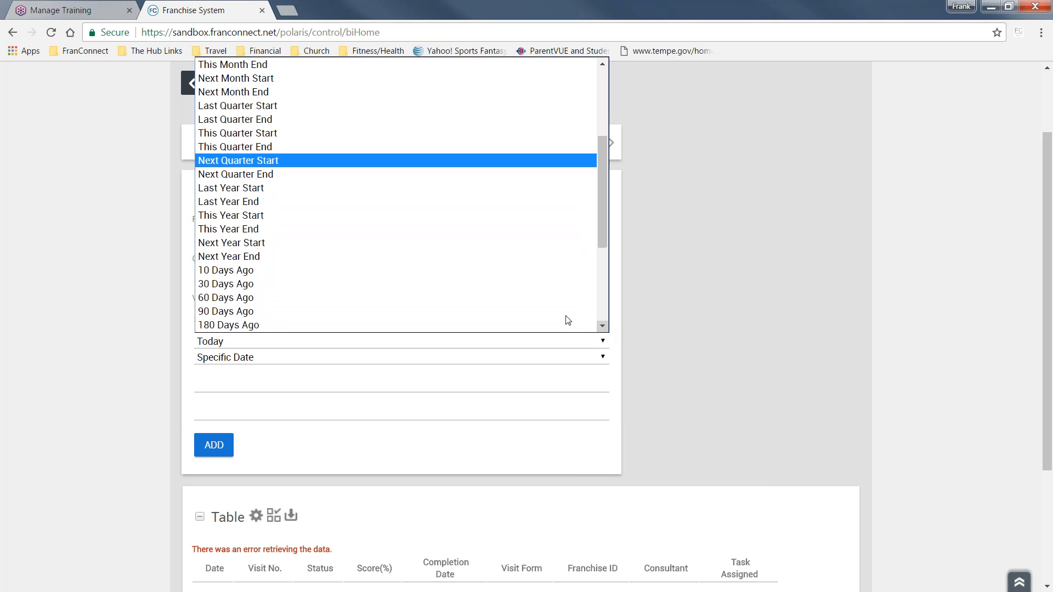
{"action": "left_click", "coordinate": [329, 217]}
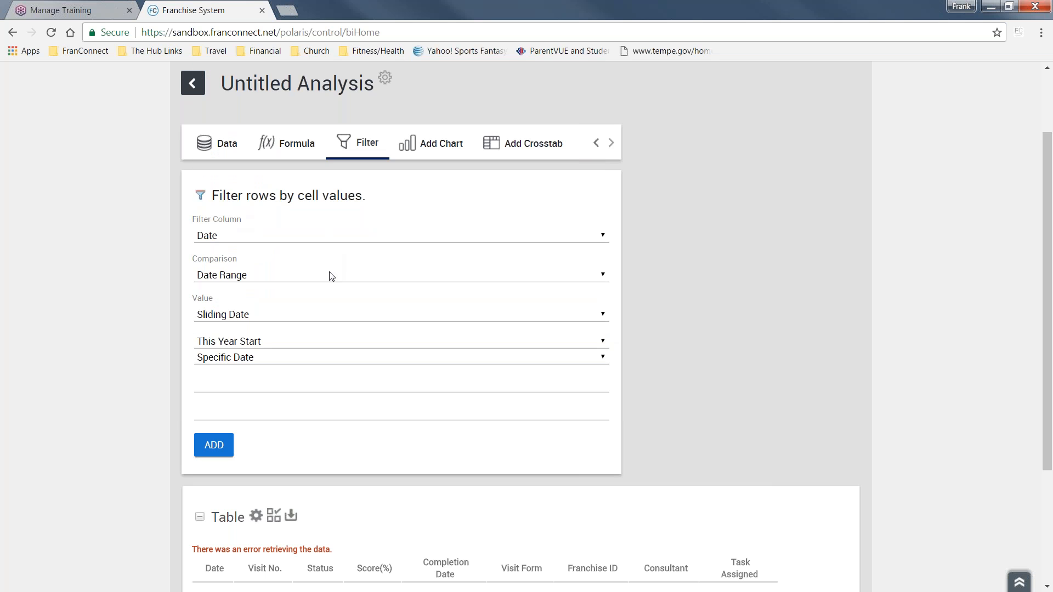
Set the end of the date range to the sliding date Today and add the filter to the analysis.
{"action": "left_click", "coordinate": [603, 356]}
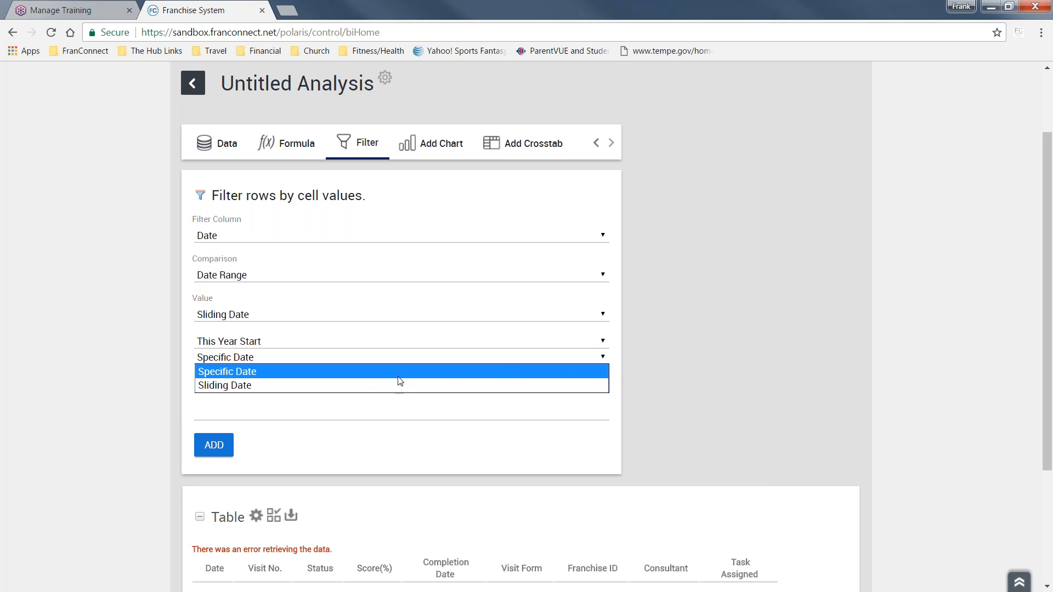
{"action": "left_click", "coordinate": [226, 385]}
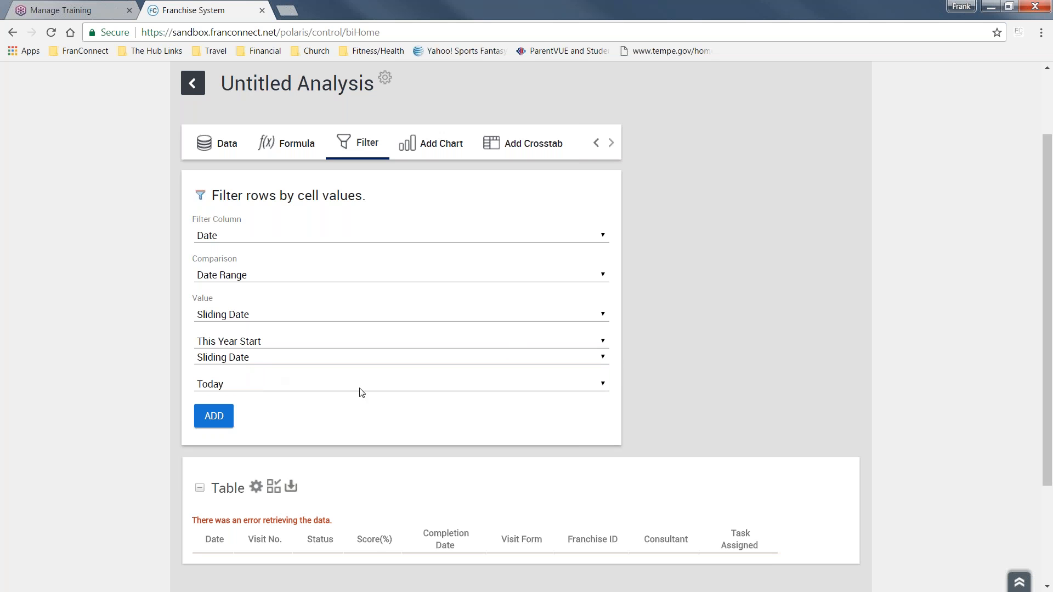
{"action": "left_click", "coordinate": [608, 388]}
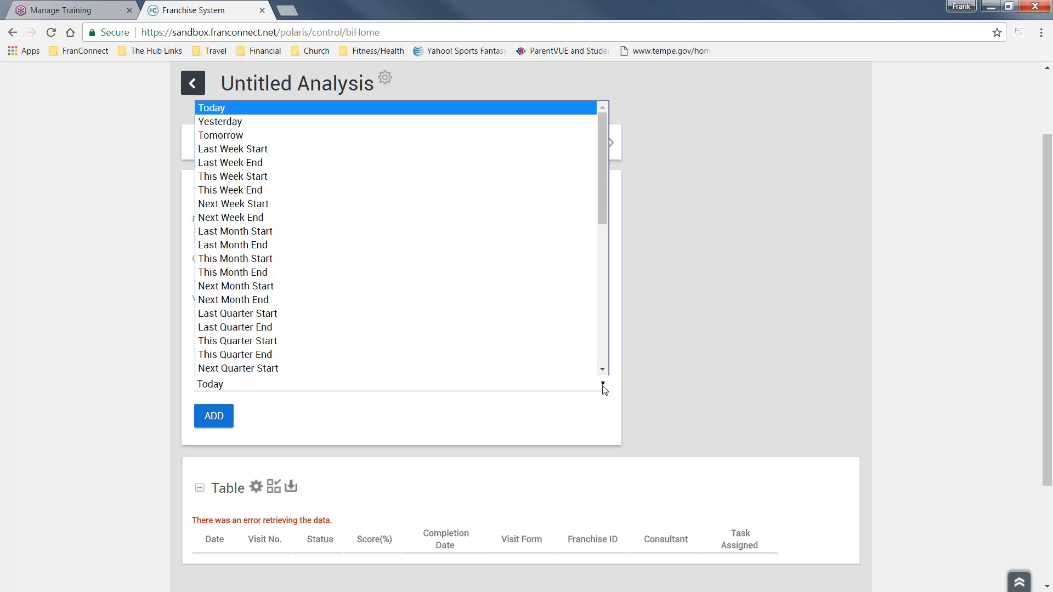
{"action": "scroll", "coordinate": [313, 295], "scroll_direction": "down", "scroll_amount": 1}
{"action": "scroll", "coordinate": [313, 294], "scroll_direction": "down", "scroll_amount": 5}
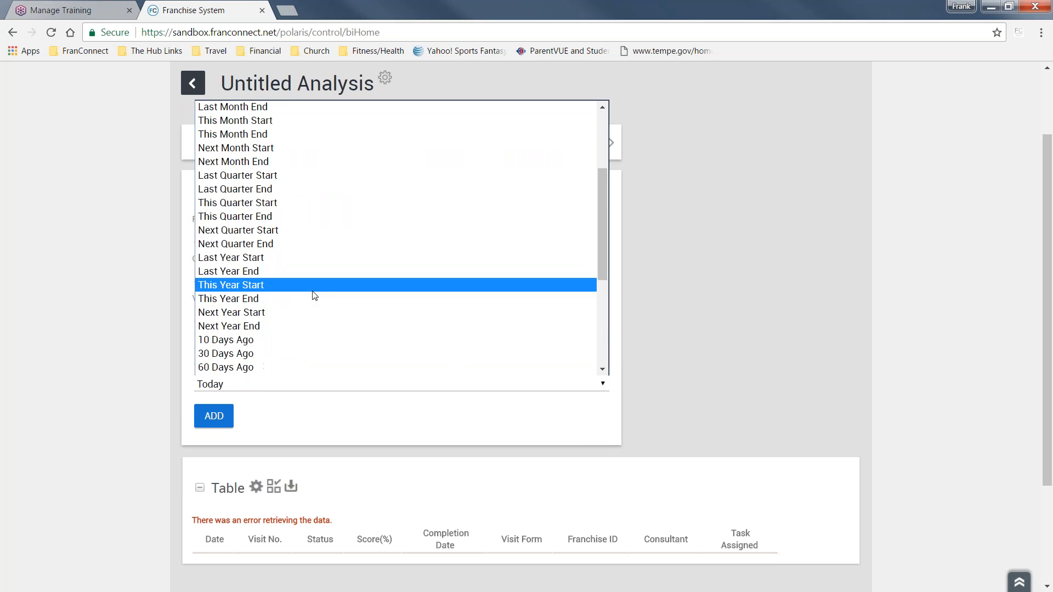
{"action": "scroll", "coordinate": [310, 285], "scroll_direction": "up", "scroll_amount": 5}
{"action": "left_click", "coordinate": [212, 109]}
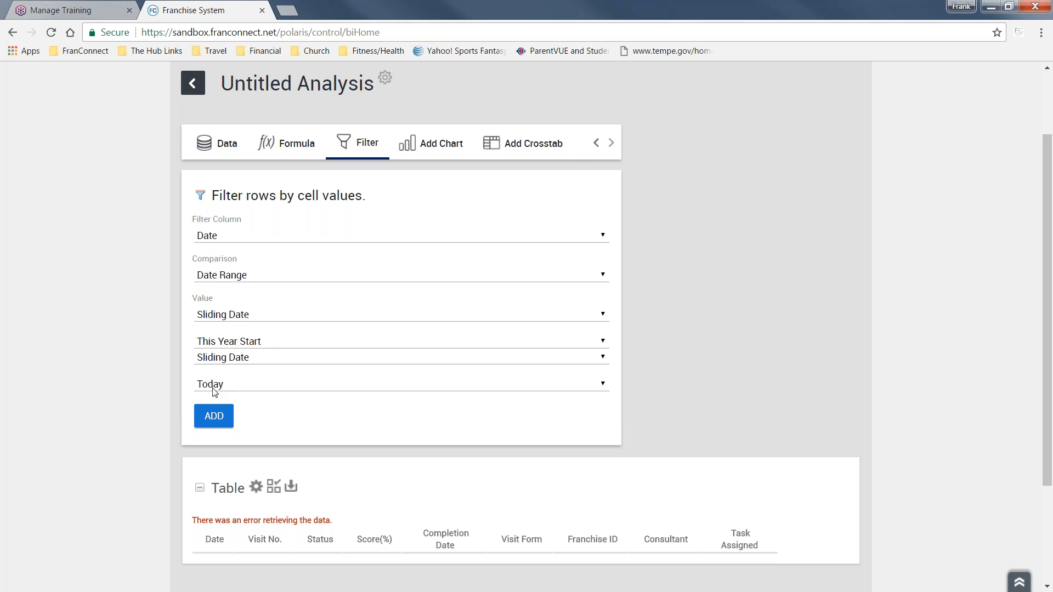
{"action": "left_click", "coordinate": [215, 421]}
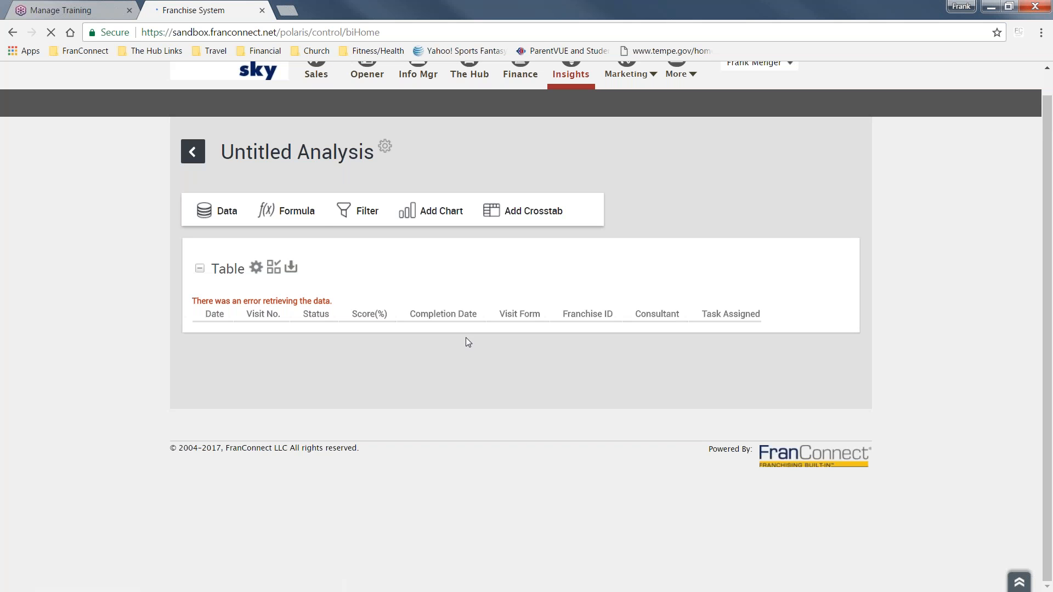
{"action": "scroll", "coordinate": [386, 398], "scroll_direction": "down", "scroll_amount": 5}
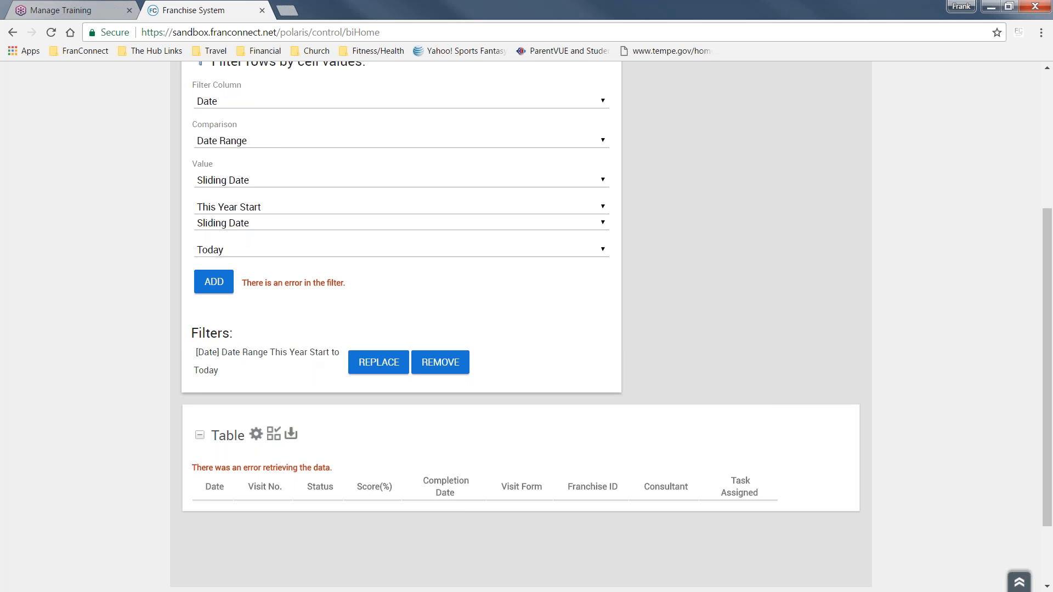
{"action": "scroll", "coordinate": [254, 275], "scroll_direction": "up", "scroll_amount": 3}
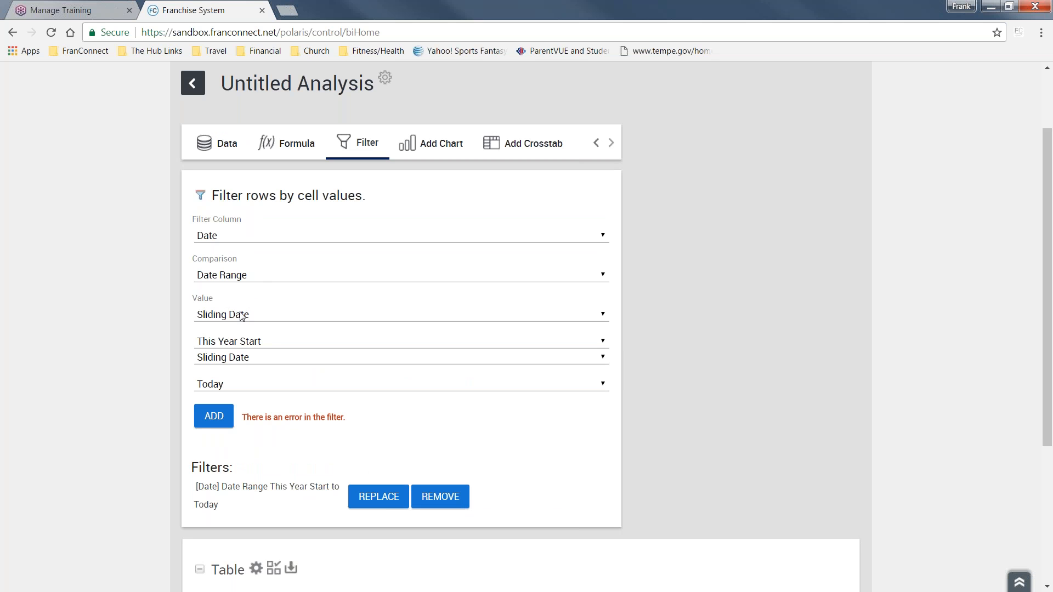
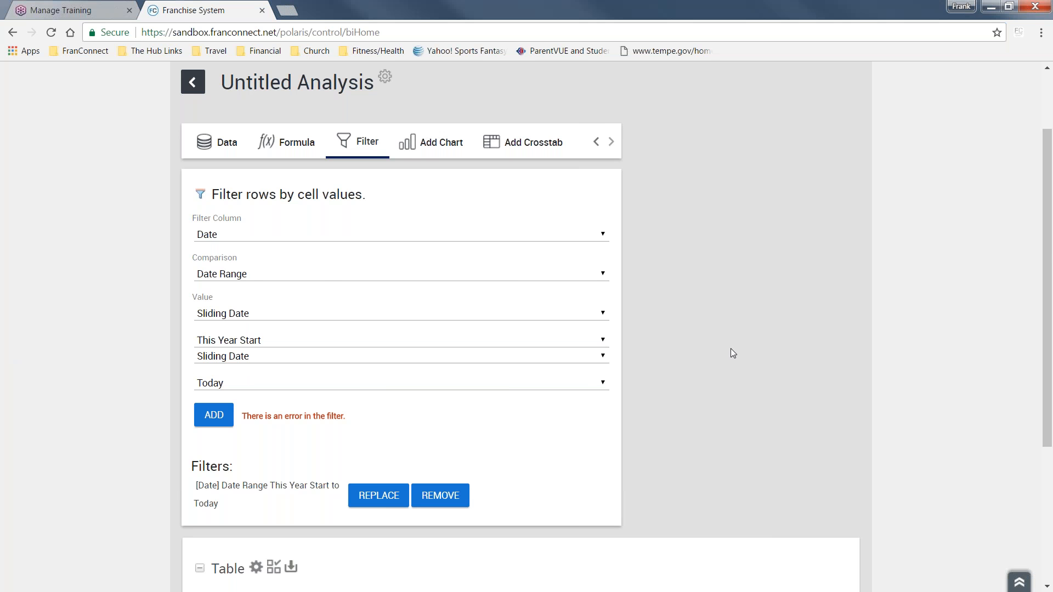
Look over the untitled analysis's filter settings and return to the Insights menu.
{"action": "scroll", "coordinate": [732, 352], "scroll_direction": "down", "scroll_amount": 5}
{"action": "scroll", "coordinate": [732, 352], "scroll_direction": "up", "scroll_amount": 6}
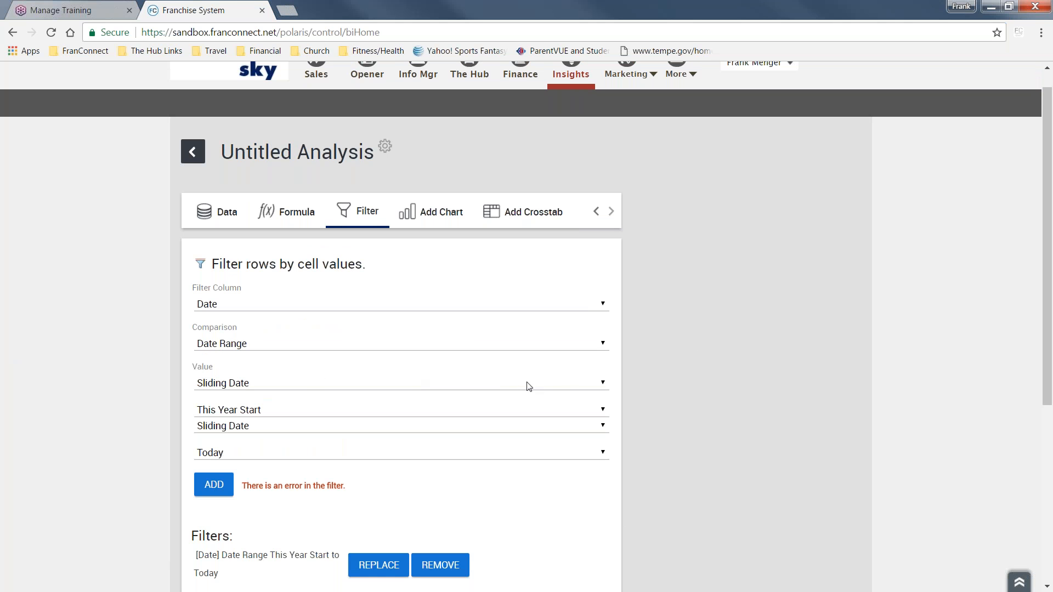
{"action": "scroll", "coordinate": [573, 373], "scroll_direction": "up", "scroll_amount": 1}
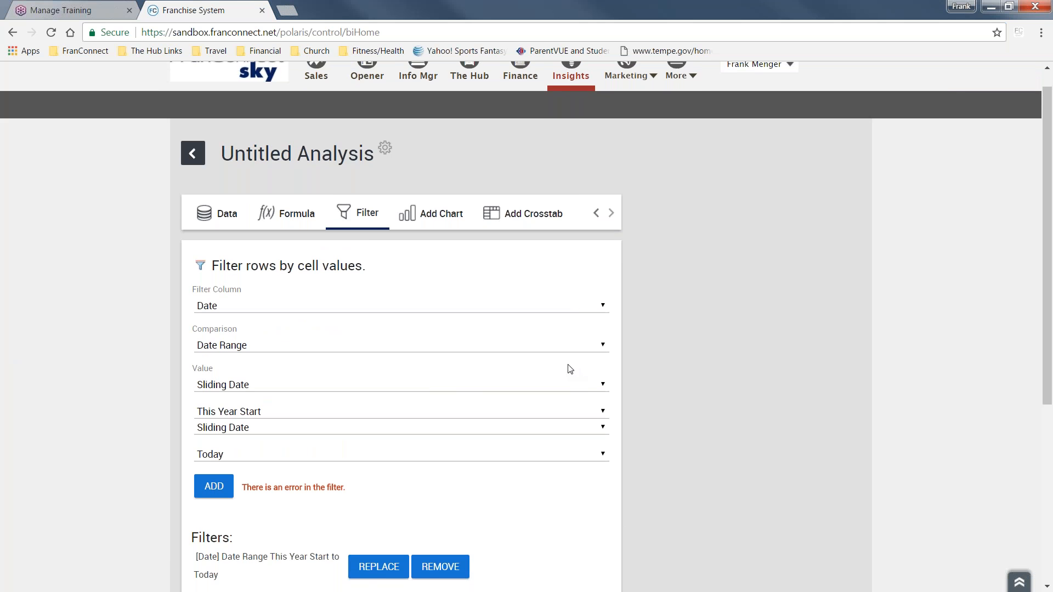
{"action": "scroll", "coordinate": [570, 369], "scroll_direction": "up", "scroll_amount": 1}
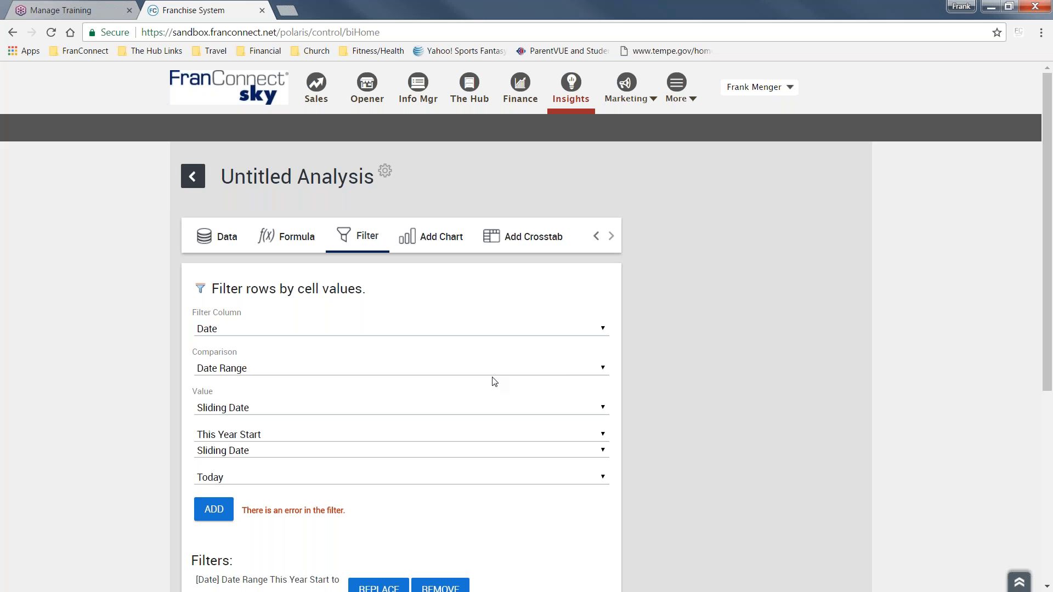
{"action": "left_click", "coordinate": [189, 180]}
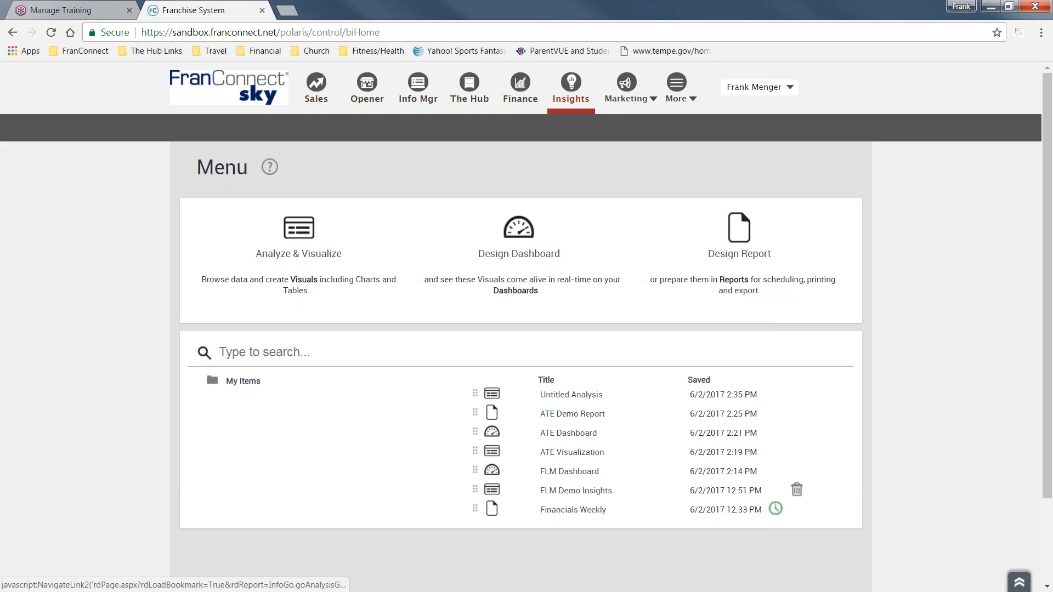
Open the FLM Demo Insights analysis and review its initial fee charts and table by Franchise ID.
{"action": "left_click", "coordinate": [586, 489]}
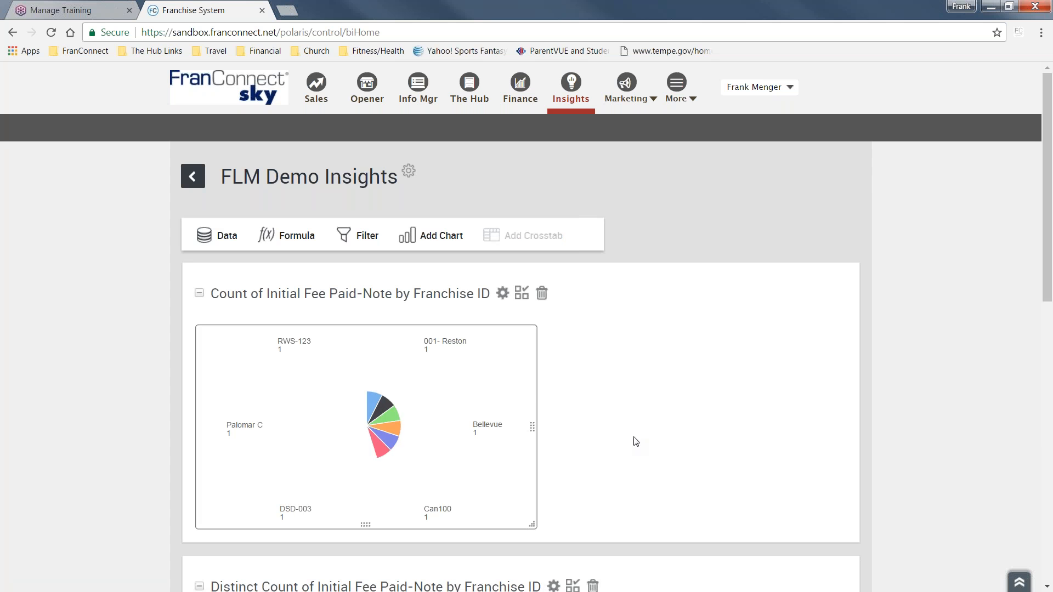
{"action": "scroll", "coordinate": [648, 386], "scroll_direction": "down", "scroll_amount": 4}
{"action": "scroll", "coordinate": [607, 426], "scroll_direction": "down", "scroll_amount": 5}
{"action": "scroll", "coordinate": [611, 425], "scroll_direction": "down", "scroll_amount": 3}
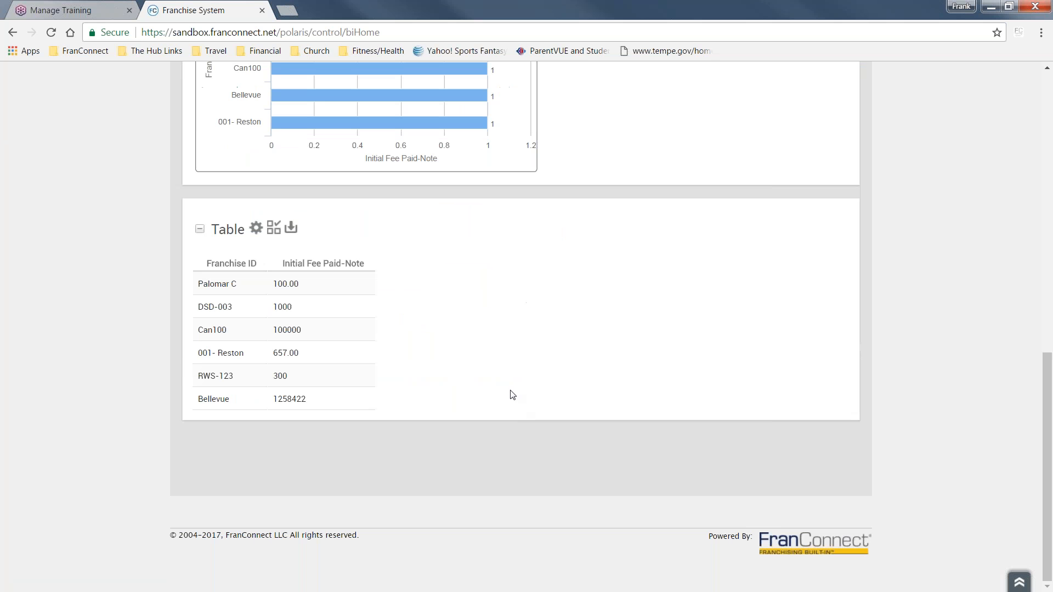
{"action": "scroll", "coordinate": [554, 384], "scroll_direction": "up", "scroll_amount": 1}
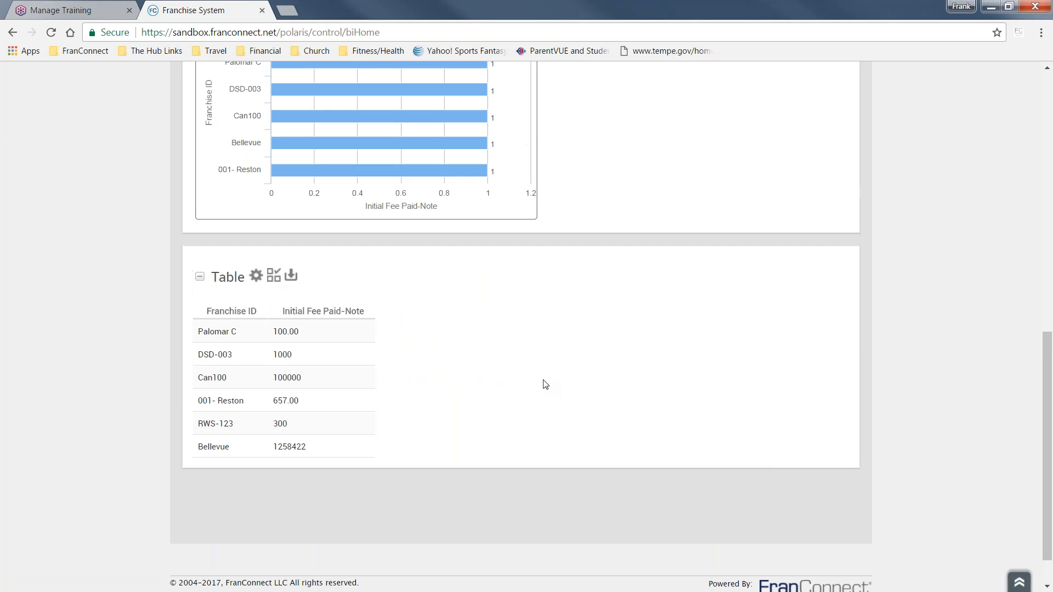
{"action": "scroll", "coordinate": [544, 384], "scroll_direction": "up", "scroll_amount": 11}
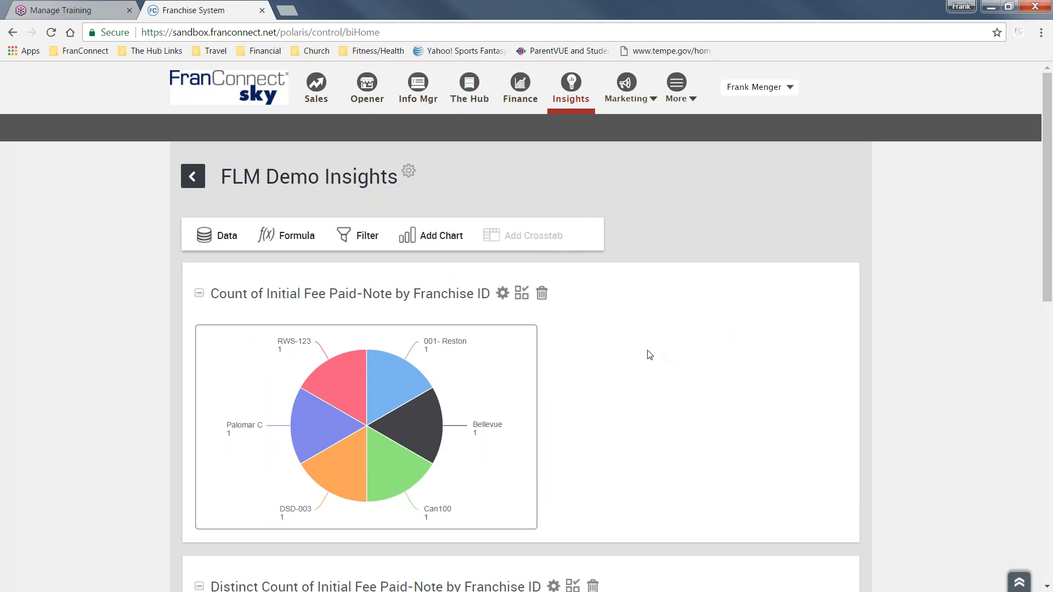
{"action": "mouse_move", "coordinate": [401, 387]}
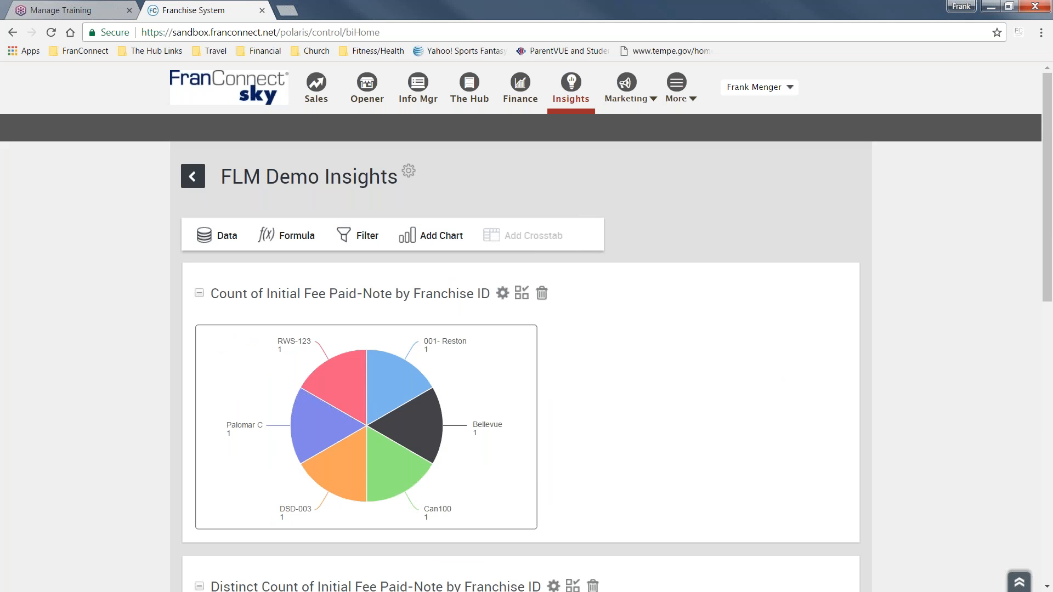